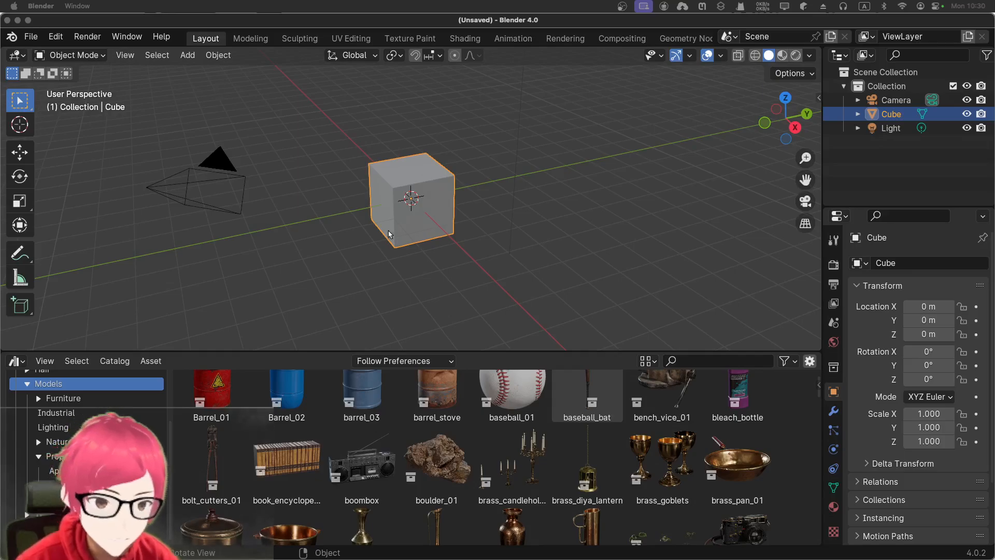
- Delete the default cube from the scene
{"action": "left_click", "coordinate": [385, 244]}
{"action": "left_click", "coordinate": [397, 214]}
{"action": "key", "text": "x"}
{"action": "left_click", "coordinate": [398, 216]}
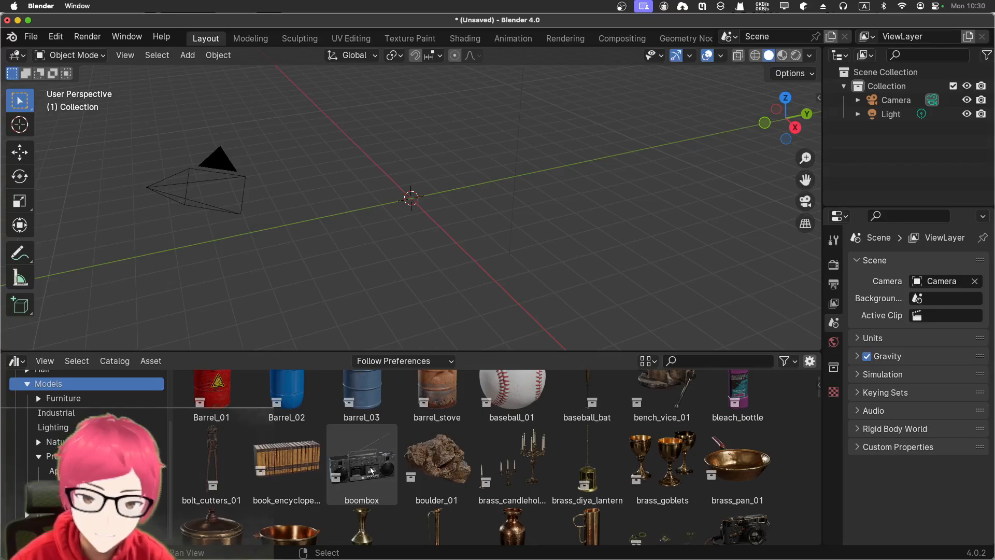
- Place the boombox asset from the Models catalog near the scene origin and switch the viewport to rendered shading
{"action": "left_click_drag", "start_coordinate": [371, 474], "coordinate": [418, 222]}
{"action": "scroll", "coordinate": [379, 182], "scroll_direction": "up", "scroll_amount": 10}
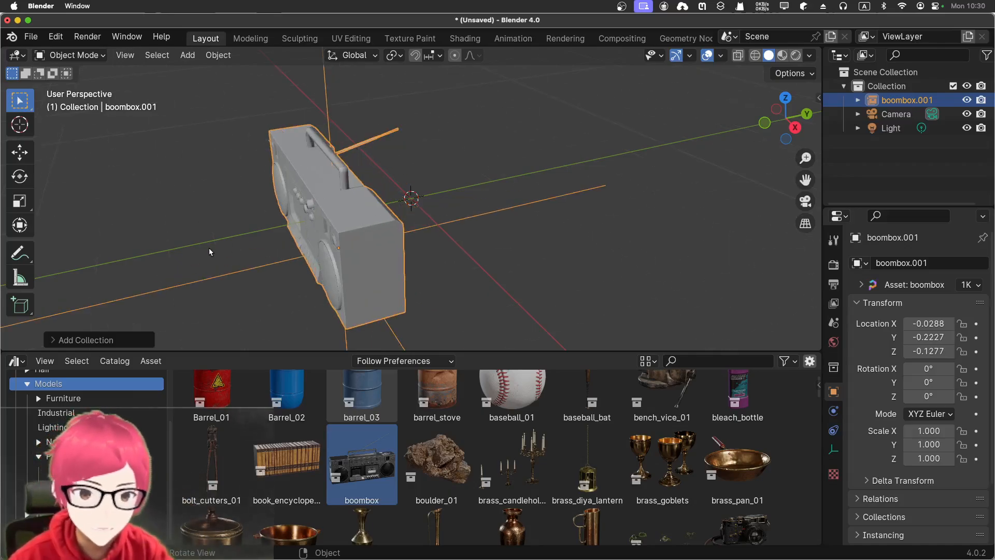
{"action": "middle_click_drag", "start_coordinate": [209, 252], "coordinate": [343, 267]}
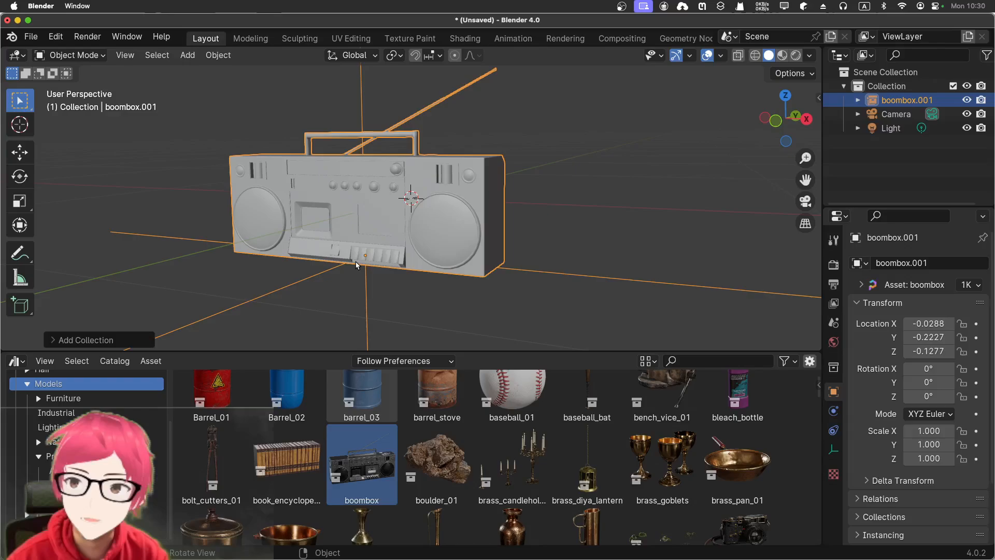
{"action": "left_click", "coordinate": [564, 195]}
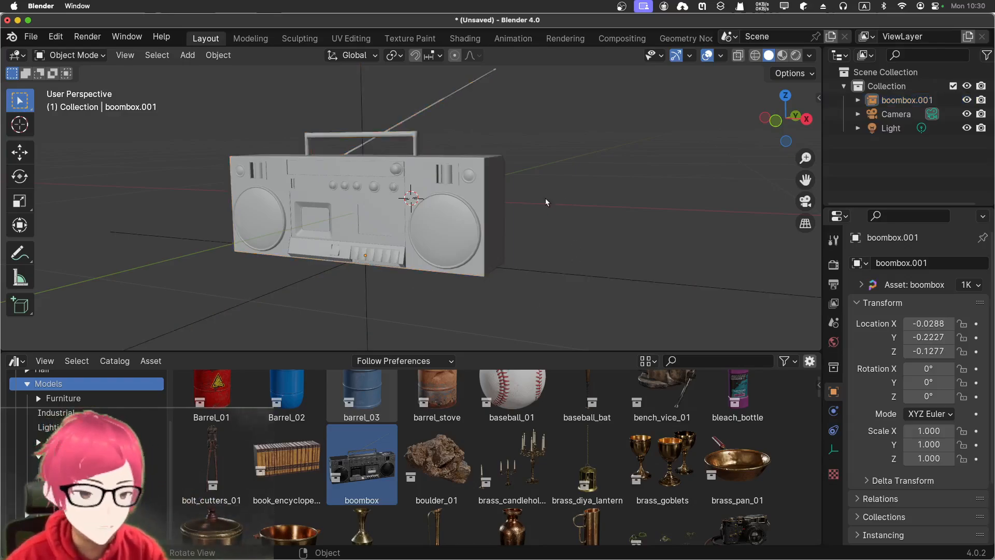
{"action": "left_click", "coordinate": [449, 207]}
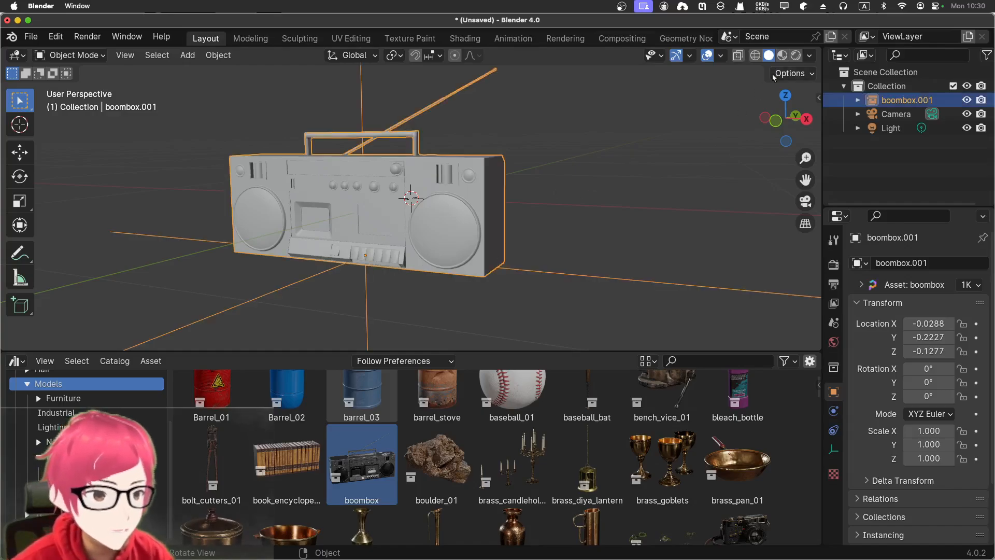
{"action": "left_click", "coordinate": [796, 55]}
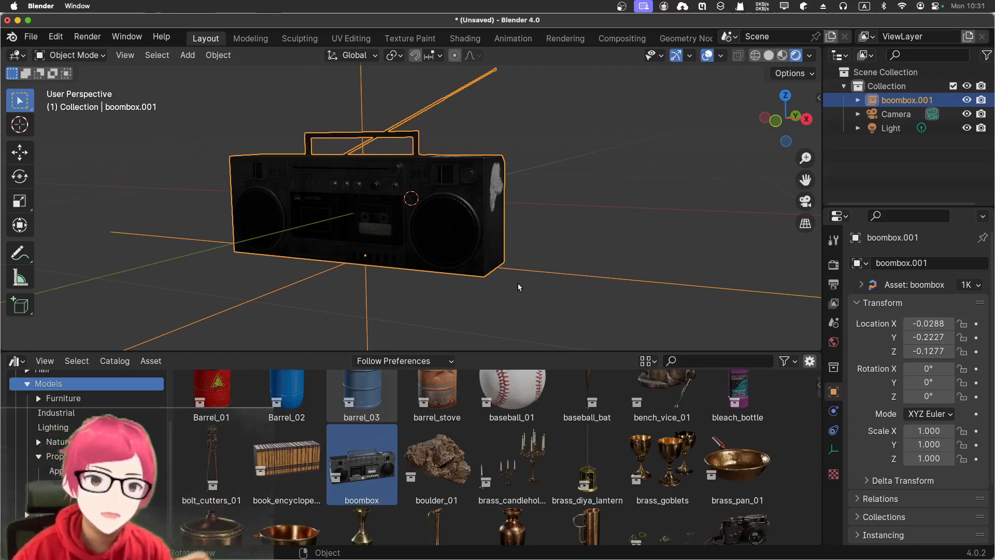
- Change the Asset Browser area to a Timeline and shrink it to enlarge the 3D viewport
{"action": "left_click", "coordinate": [17, 361]}
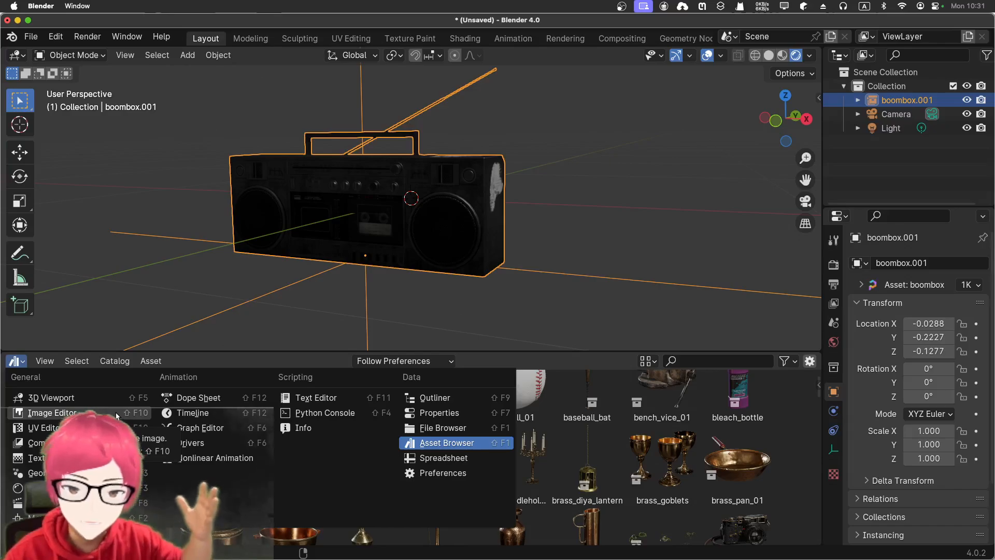
{"action": "left_click", "coordinate": [185, 412]}
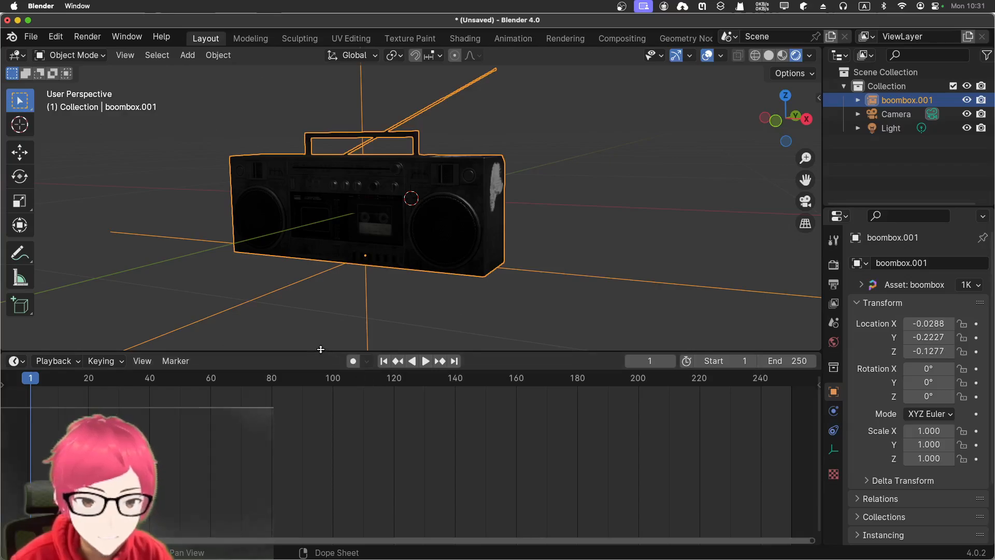
{"action": "left_click_drag", "start_coordinate": [322, 354], "coordinate": [329, 508]}
- Examine the rendered boombox up close, from a distance, from the front and through the camera
{"action": "left_click", "coordinate": [251, 391]}
{"action": "middle_click_drag", "start_coordinate": [252, 391], "coordinate": [114, 390]}
{"action": "scroll", "coordinate": [151, 363], "scroll_direction": "up", "scroll_amount": 4}
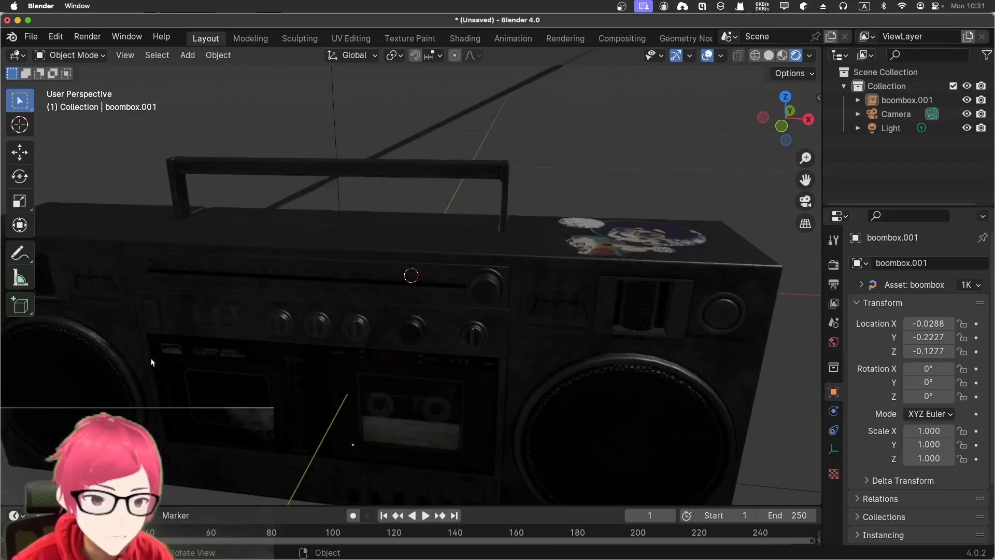
{"action": "scroll", "coordinate": [151, 362], "scroll_direction": "down", "scroll_amount": 2}
{"action": "scroll", "coordinate": [221, 459], "scroll_direction": "down", "scroll_amount": 1}
{"action": "middle_click_drag", "start_coordinate": [222, 458], "coordinate": [225, 441]}
{"action": "scroll", "coordinate": [225, 440], "scroll_direction": "down", "scroll_amount": 1}
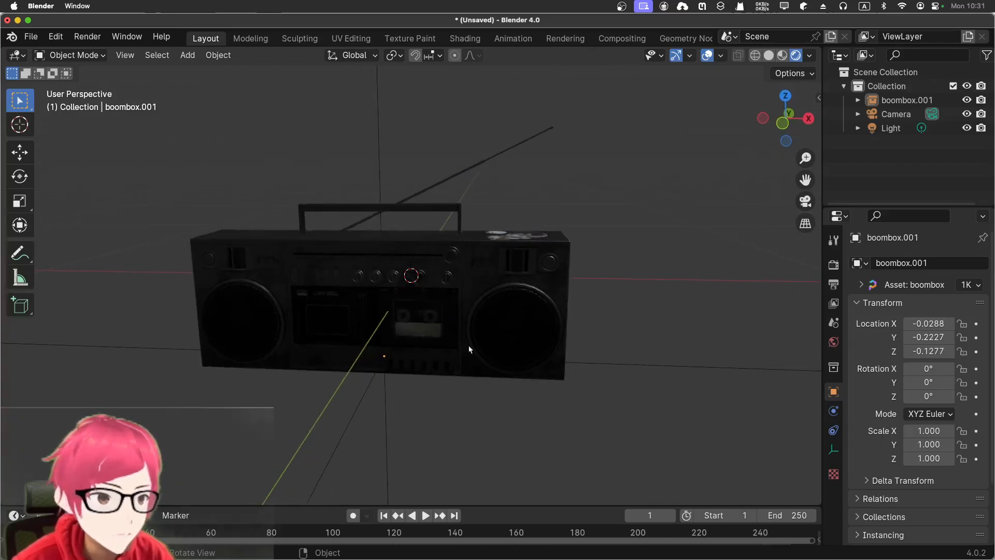
{"action": "scroll", "coordinate": [623, 333], "scroll_direction": "down", "scroll_amount": 4}
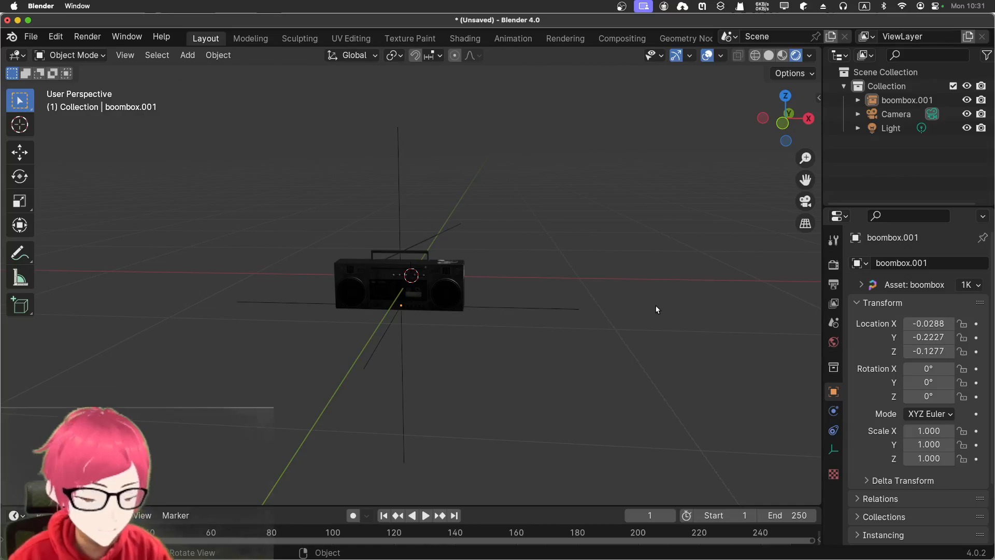
{"action": "key", "text": "KP_1"}
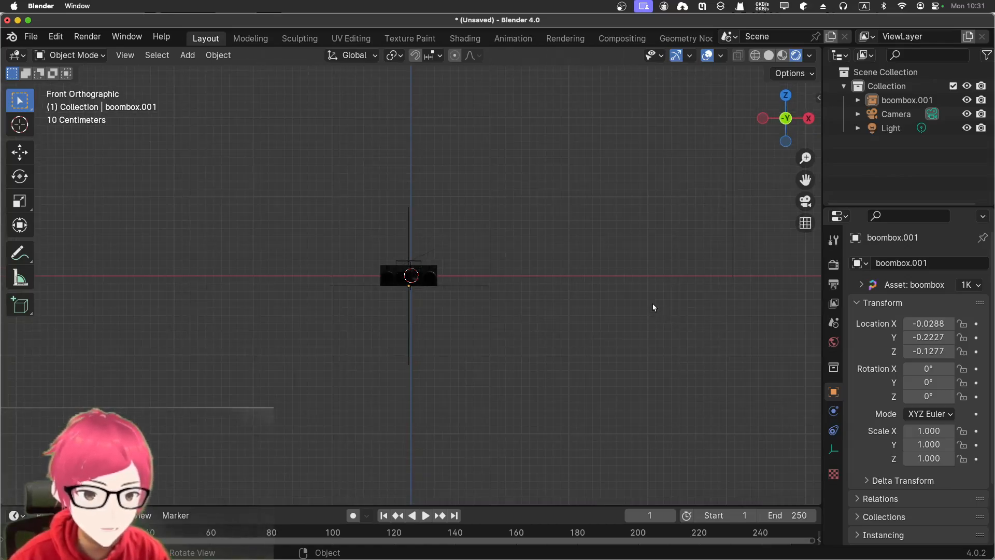
{"action": "key", "text": "KP_0"}
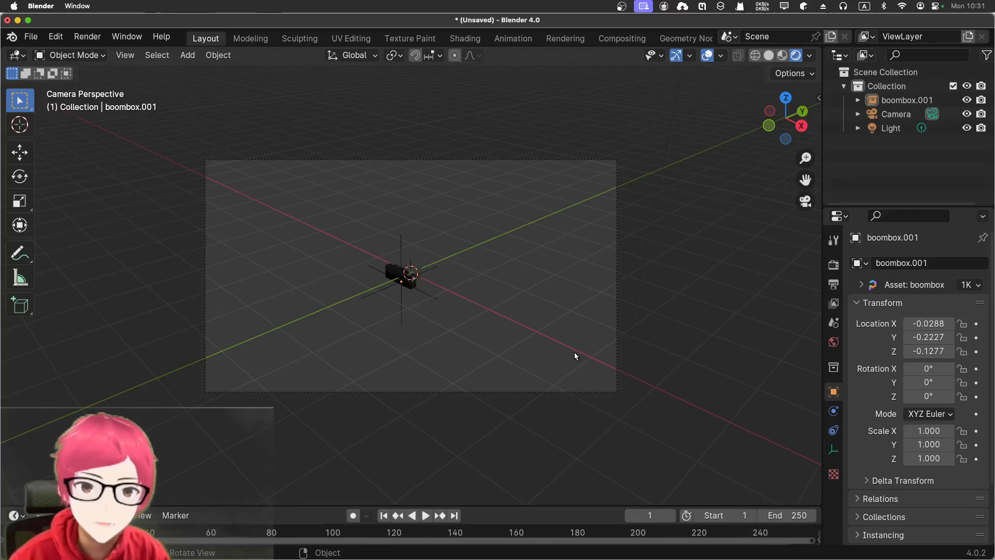
{"action": "left_click", "coordinate": [893, 129]}
{"action": "scroll", "coordinate": [589, 246], "scroll_direction": "down", "scroll_amount": 5}
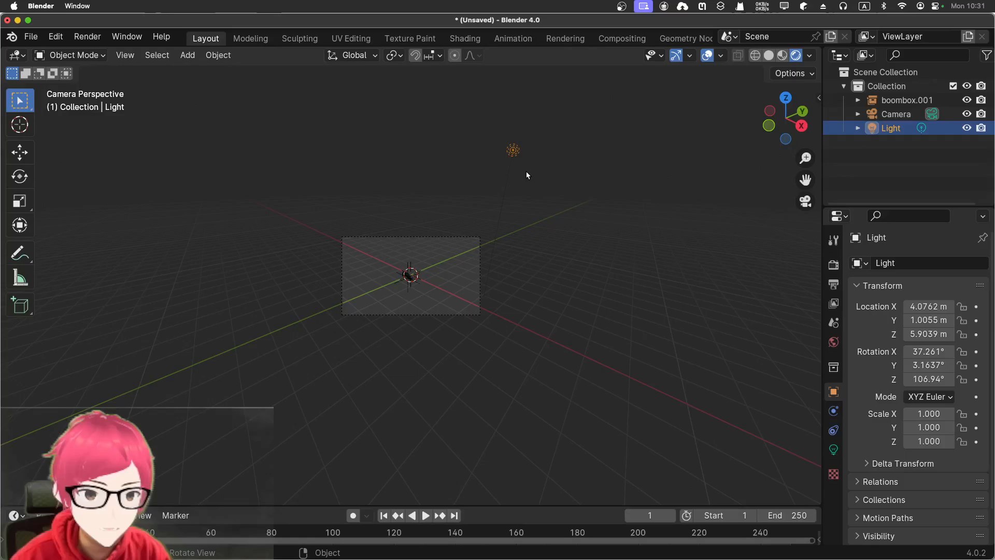
{"action": "key", "text": "g"}
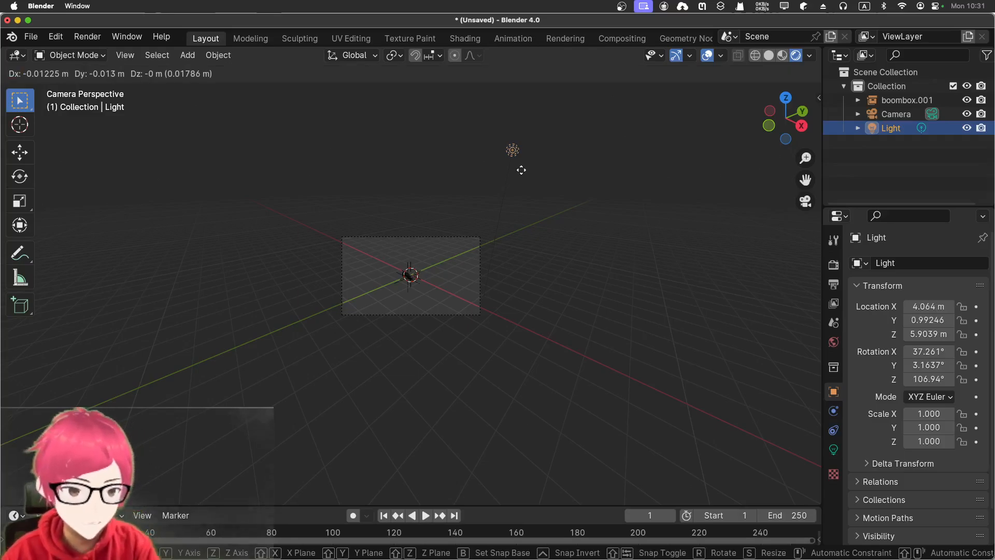
{"action": "key", "text": "Escape"}
- Enable the Screencast Keys display for the 3D viewport
{"action": "key", "text": "1"}
{"action": "scroll", "coordinate": [521, 182], "scroll_direction": "down", "scroll_amount": 5}
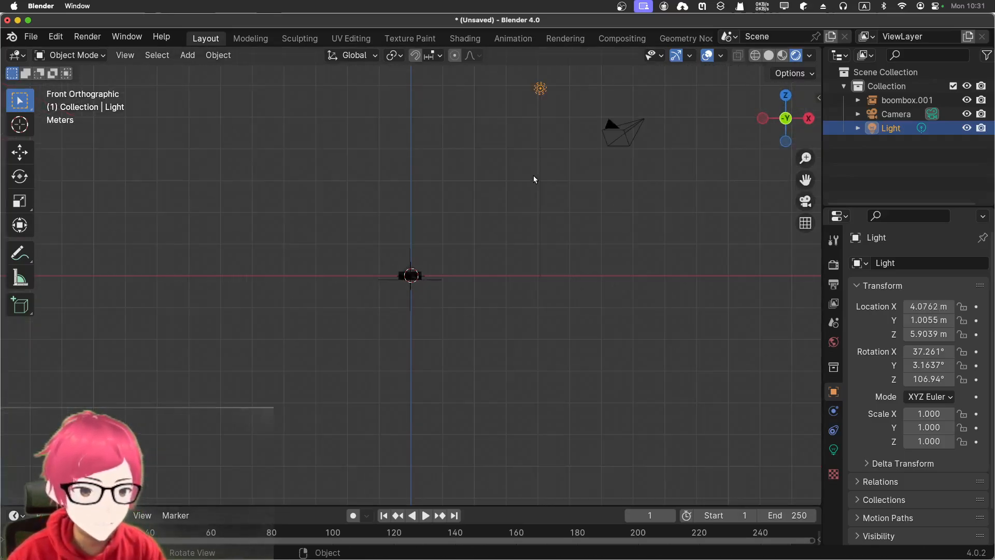
{"action": "key", "text": "n"}
{"action": "left_click", "coordinate": [815, 251]}
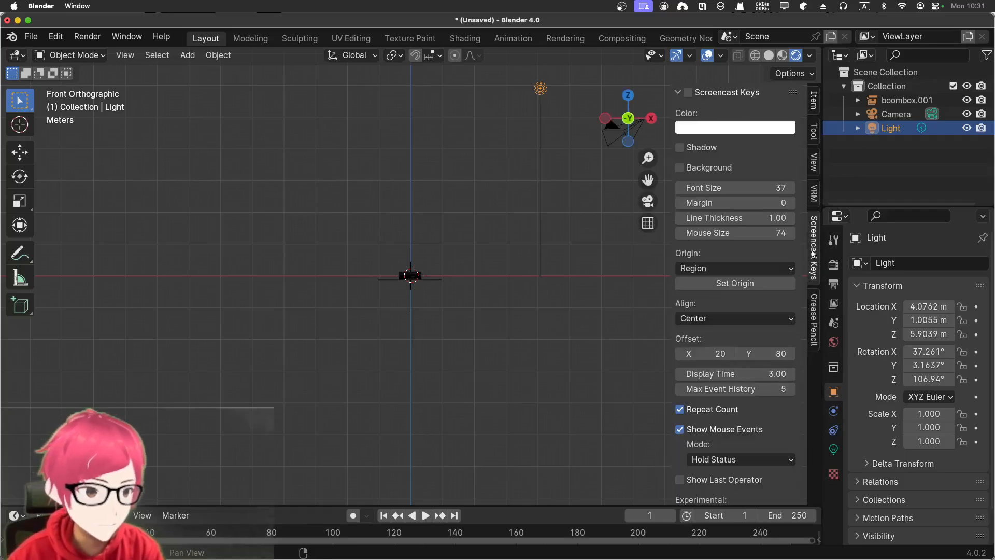
{"action": "key", "text": "n"}
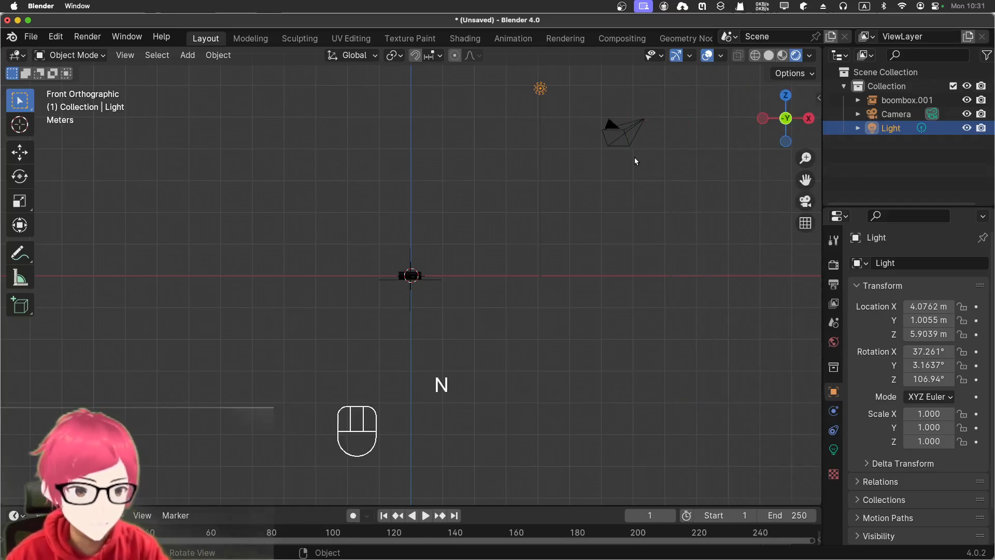
- Move the light close in front of the boombox, to about X 2.57 m, Y -1.33 m, Z 1.46 m
{"action": "left_click", "coordinate": [540, 88]}
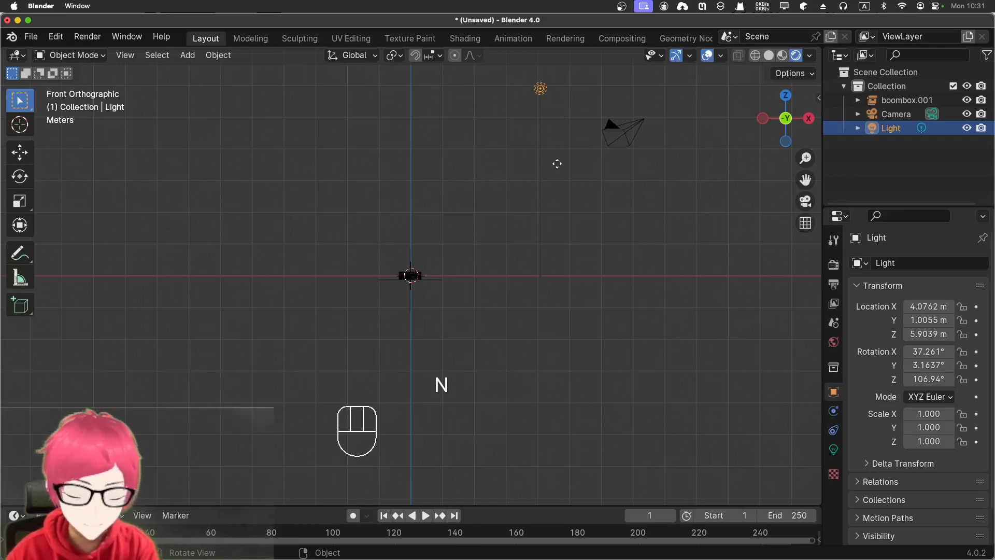
{"action": "key", "text": "g"}
{"action": "left_click", "coordinate": [509, 306]}
{"action": "key", "text": "KP_3"}
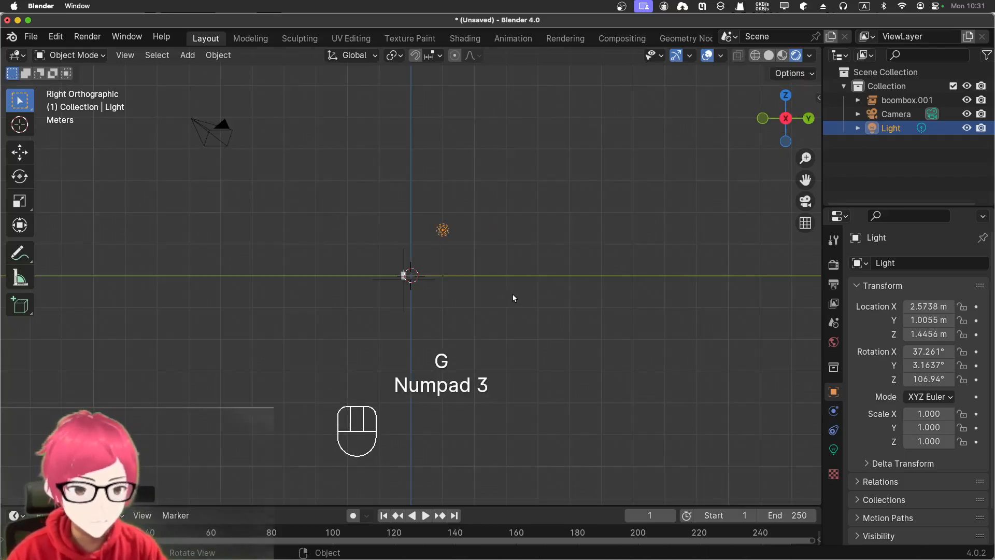
{"action": "key", "text": "g"}
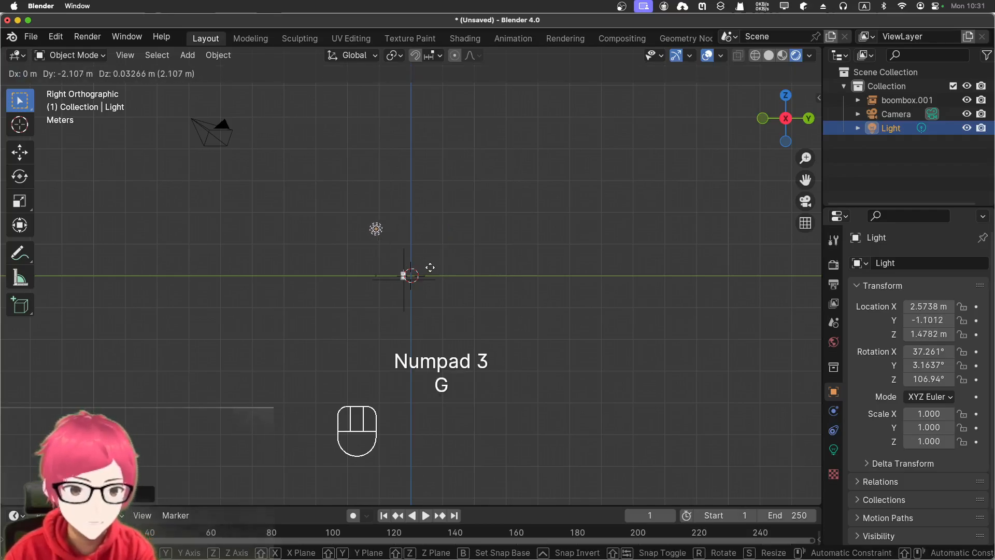
{"action": "left_click", "coordinate": [425, 273]}
{"action": "key", "text": "KP_7"}
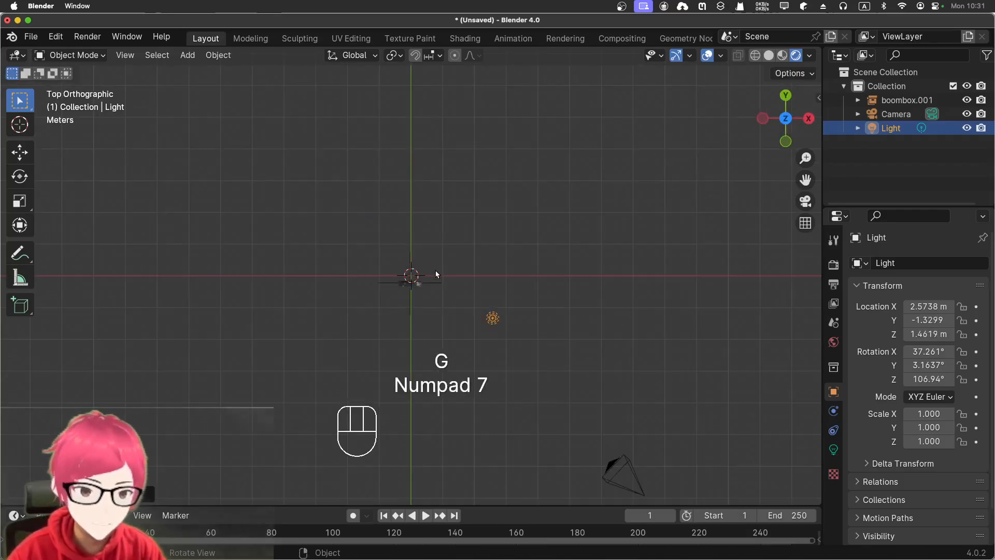
{"action": "key", "text": "KP_1"}
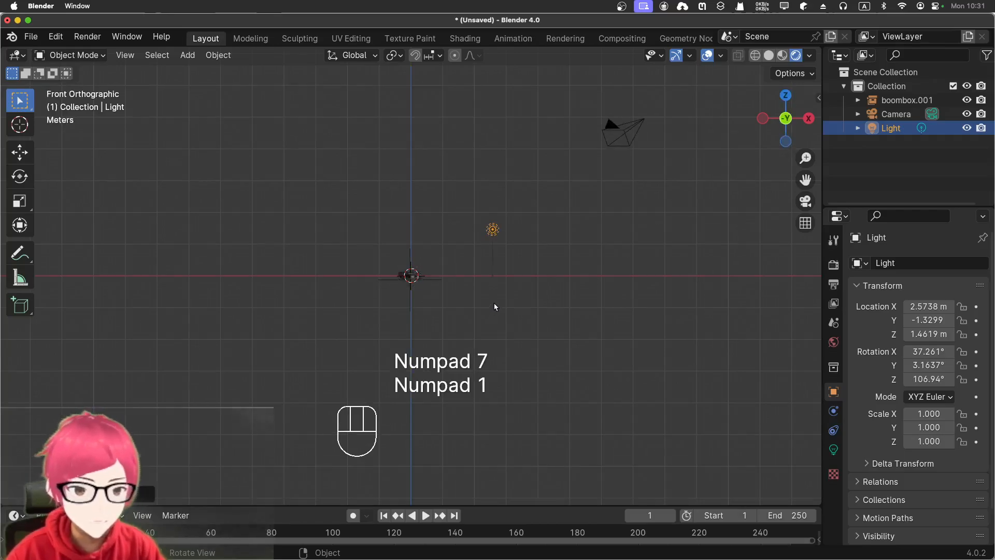
- Fly the camera in with walk navigation until the boombox fills the frame, seen slightly from above at a three-quarter angle
{"action": "key", "text": "KP_0"}
{"action": "scroll", "coordinate": [496, 306], "scroll_direction": "up", "scroll_amount": 6}
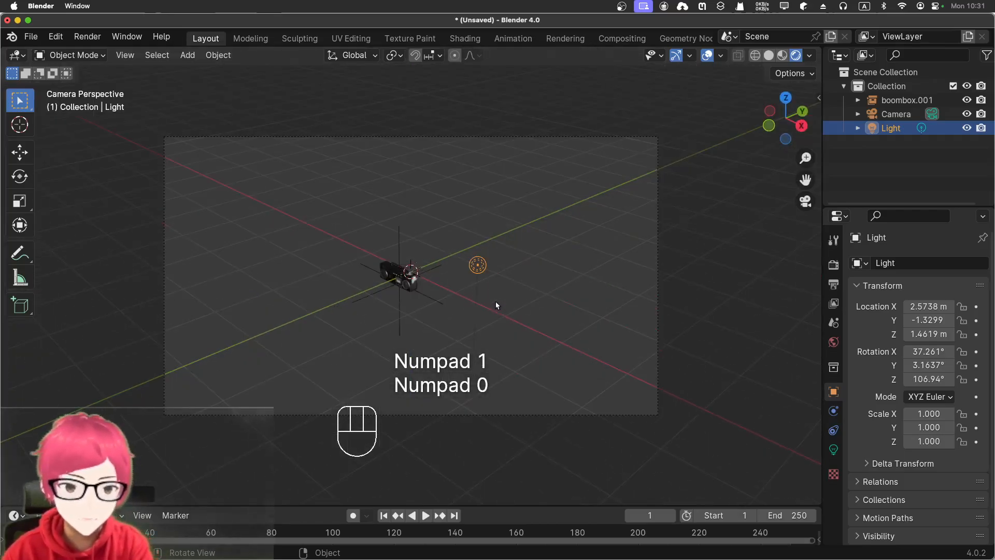
{"action": "key", "text": "shift+grave"}
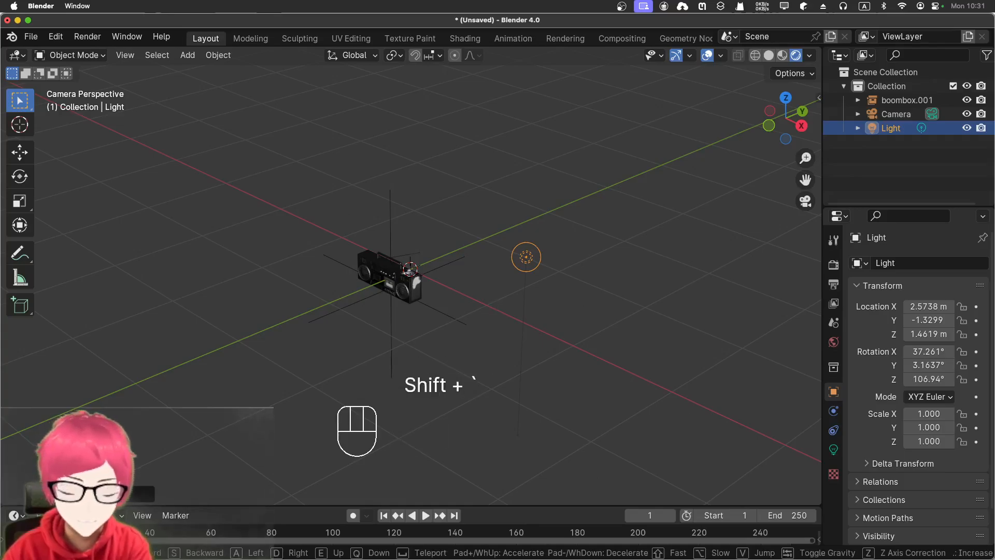
{"action": "key", "text": "a"}
{"action": "key", "text": "w"}
{"action": "key", "text": "w"}
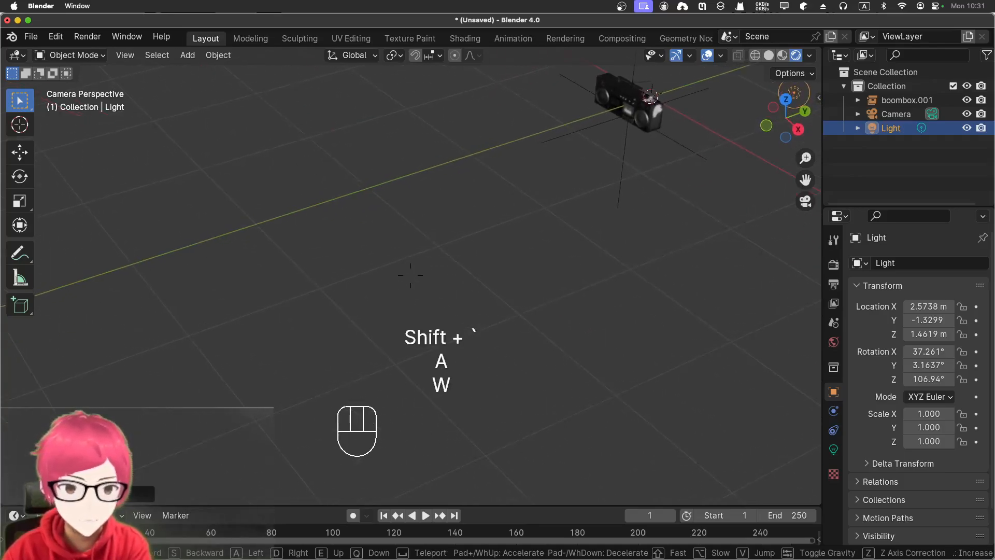
{"action": "key", "text": "shift+w"}
{"action": "key", "text": "shift+w"}
{"action": "key", "text": "shift+w"}
{"action": "key", "text": "shift+w"}
{"action": "key", "text": "shift+w"}
{"action": "key", "text": "shift+w"}
{"action": "key", "text": "shift+w"}
{"action": "key", "text": "shift+w"}
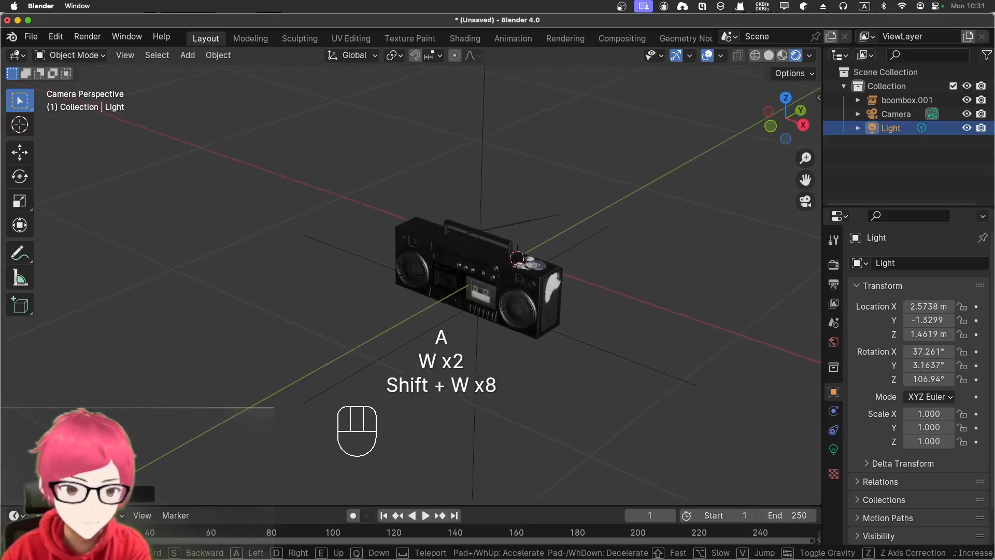
{"action": "key", "text": "a"}
{"action": "key", "text": "s"}
{"action": "key", "text": "a"}
{"action": "key", "text": "w"}
{"action": "key", "text": "w"}
{"action": "key", "text": "w"}
{"action": "key", "text": "w"}
{"action": "key", "text": "w"}
{"action": "key", "text": "w"}
{"action": "key", "text": "w"}
{"action": "key", "text": "w"}
{"action": "key", "text": "w"}
{"action": "key", "text": "w"}
{"action": "key", "text": "w"}
{"action": "key", "text": "w"}
{"action": "key", "text": "w"}
{"action": "key", "text": "w"}
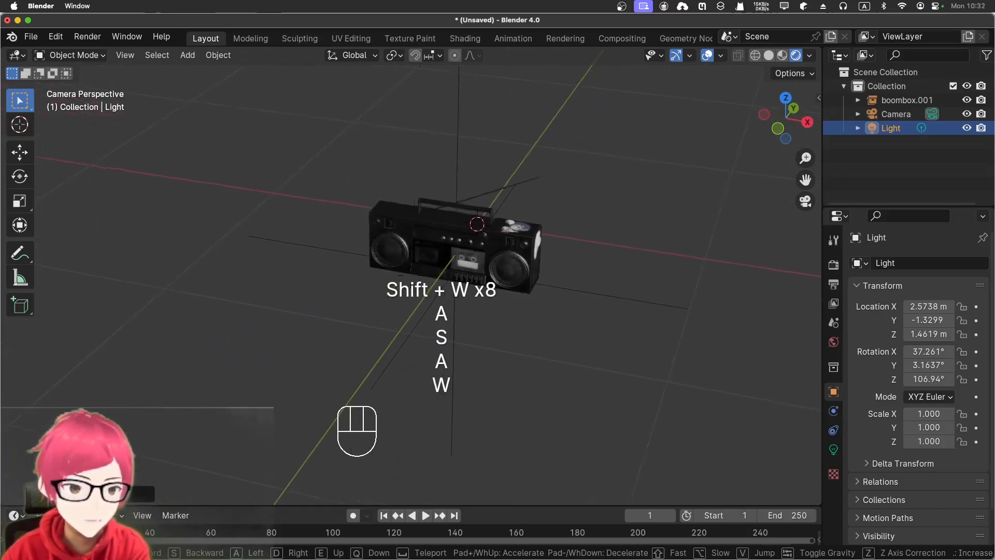
{"action": "key", "text": "w"}
{"action": "key", "text": "w"}
{"action": "key", "text": "w"}
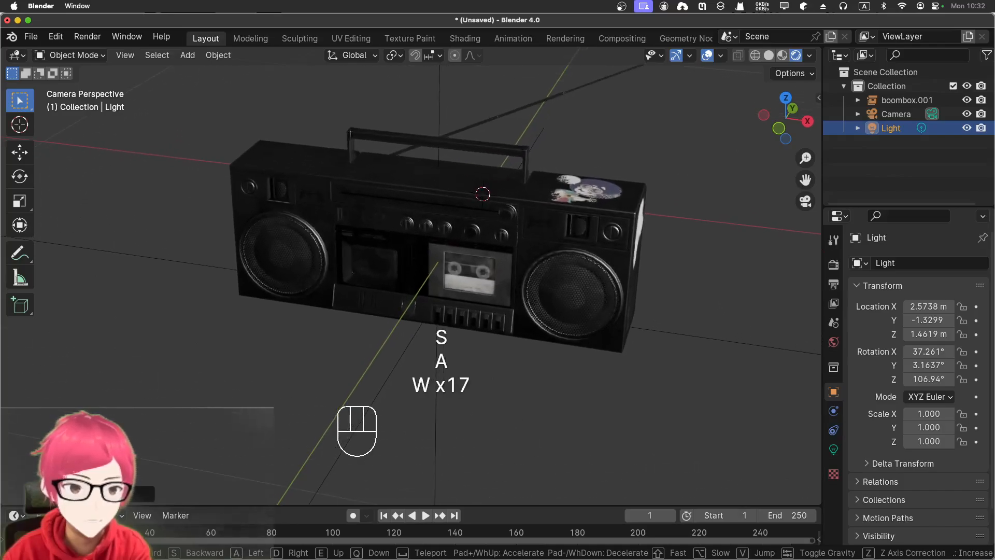
{"action": "key", "text": "d"}
{"action": "key", "text": "w"}
{"action": "left_click", "coordinate": [494, 305]}
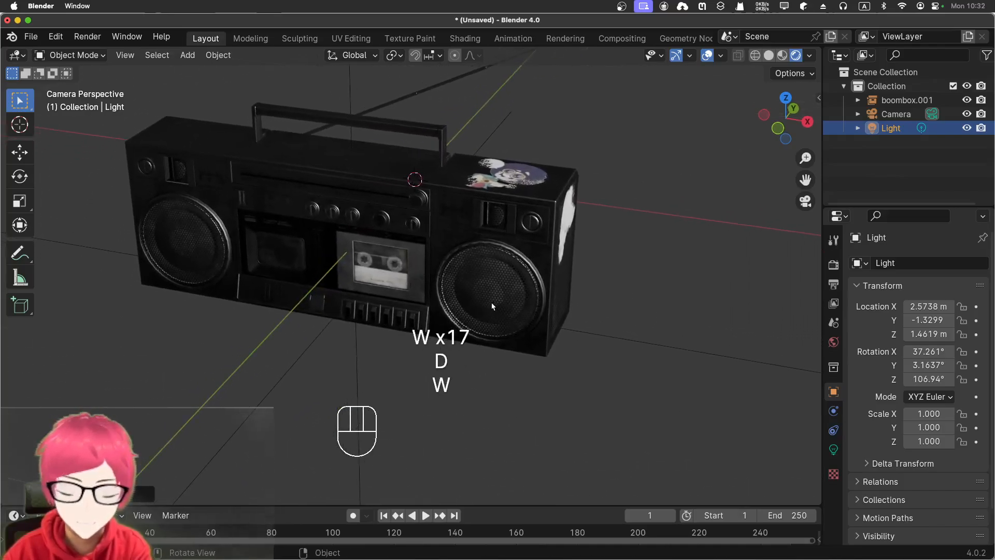
{"action": "key", "text": "shift+grave"}
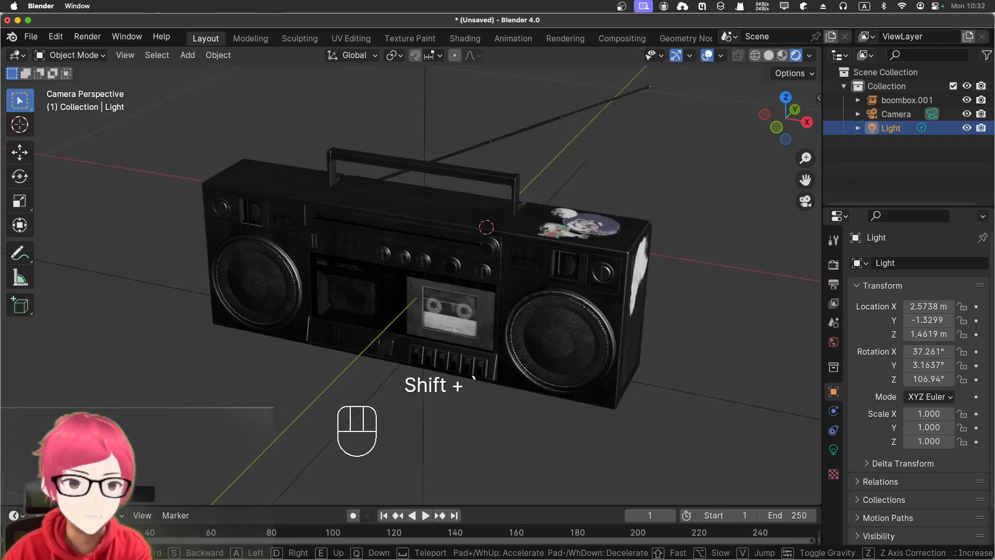
{"action": "left_click", "coordinate": [515, 330]}
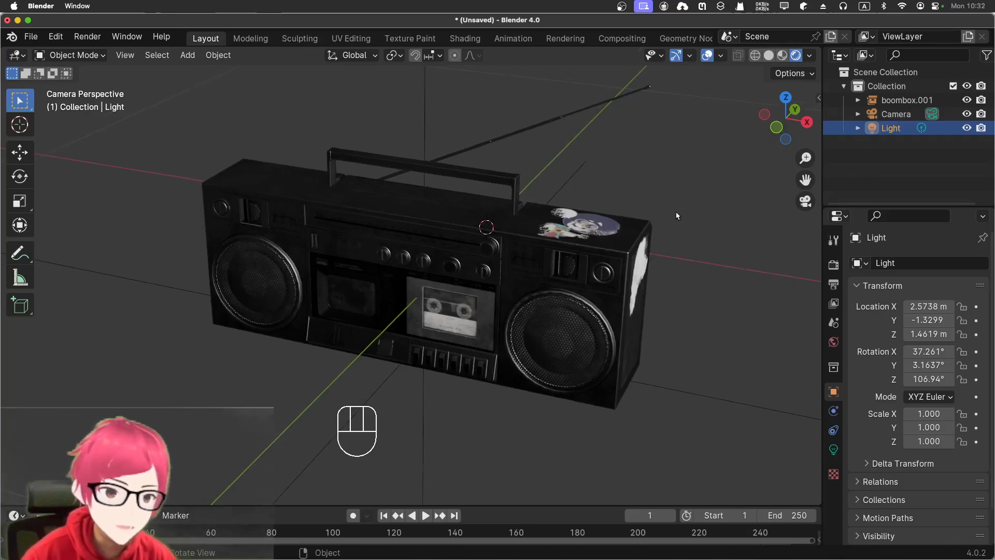
{"action": "scroll", "coordinate": [675, 210], "scroll_direction": "down", "scroll_amount": 6}
{"action": "scroll", "coordinate": [674, 210], "scroll_direction": "up", "scroll_amount": 2}
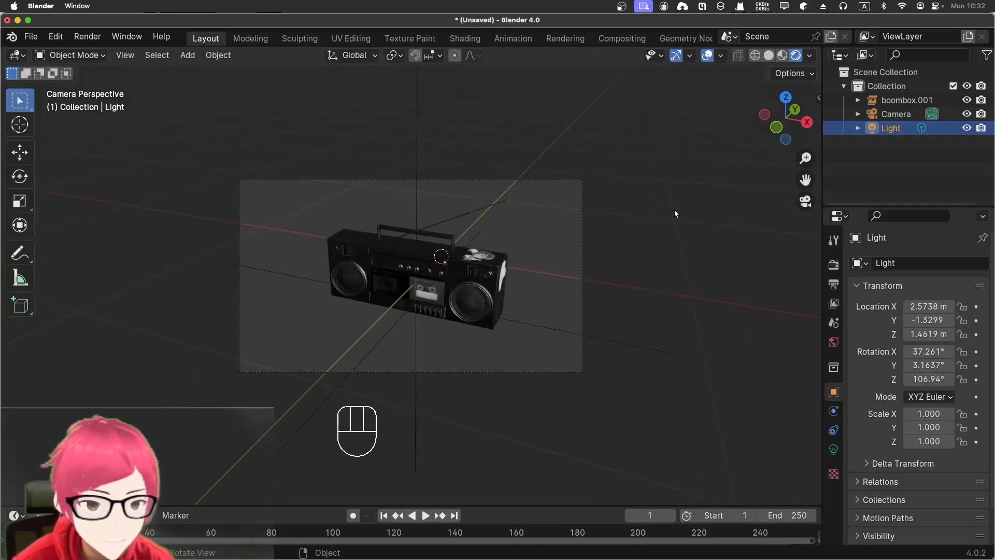
{"action": "scroll", "coordinate": [675, 213], "scroll_direction": "up", "scroll_amount": 4}
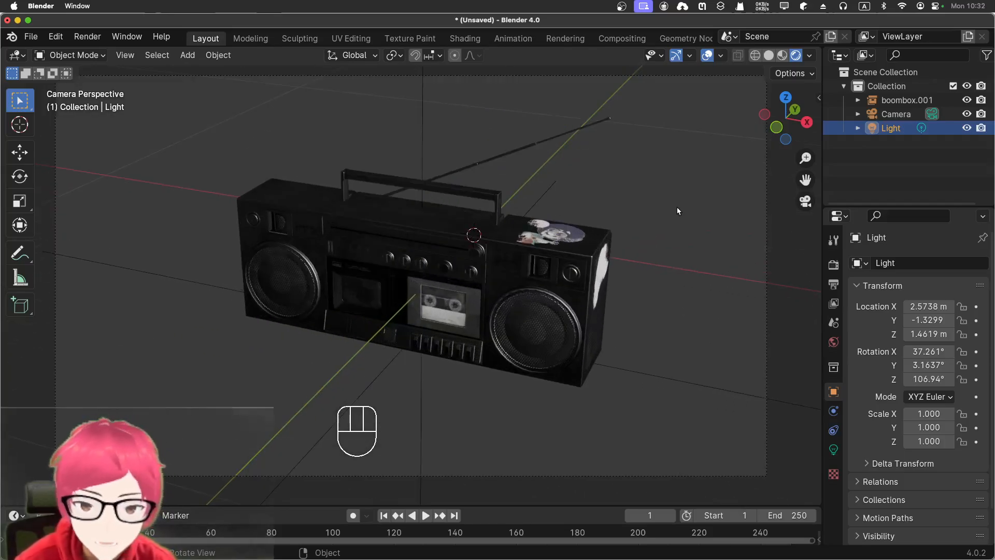
{"action": "scroll", "coordinate": [677, 207], "scroll_direction": "down", "scroll_amount": 4}
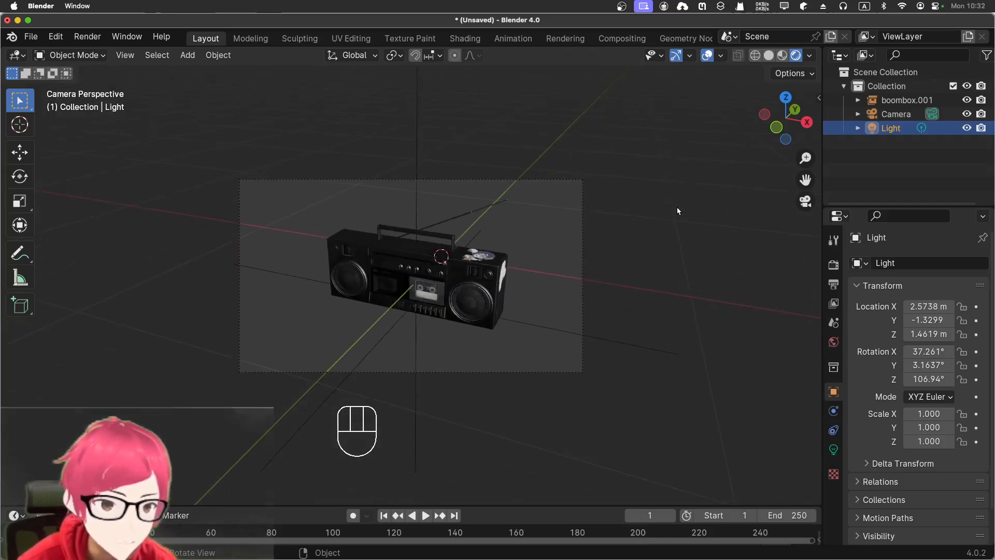
{"action": "scroll", "coordinate": [677, 208], "scroll_direction": "up", "scroll_amount": 4}
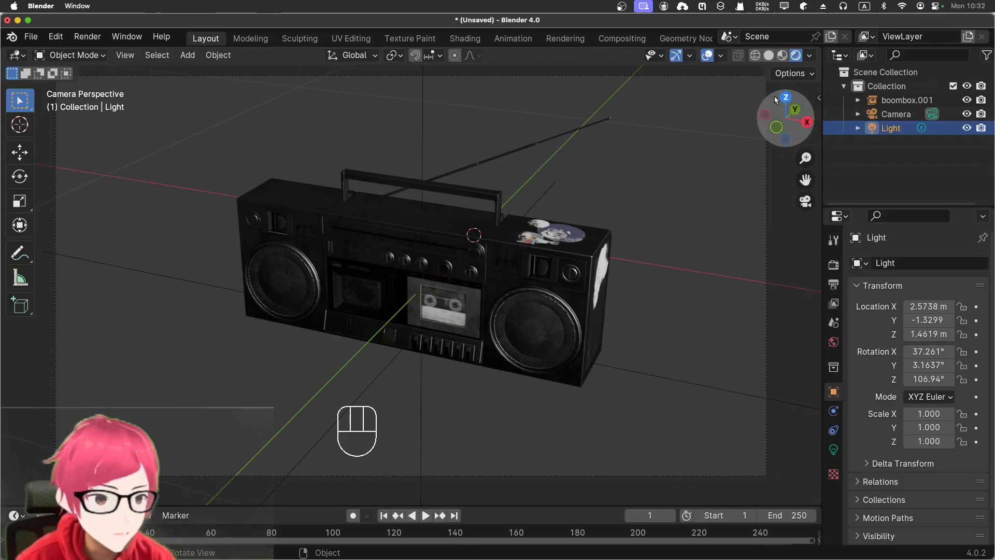
- Compare the boombox in Material Preview and Rendered shading, both close up and from farther away
{"action": "left_click", "coordinate": [783, 56]}
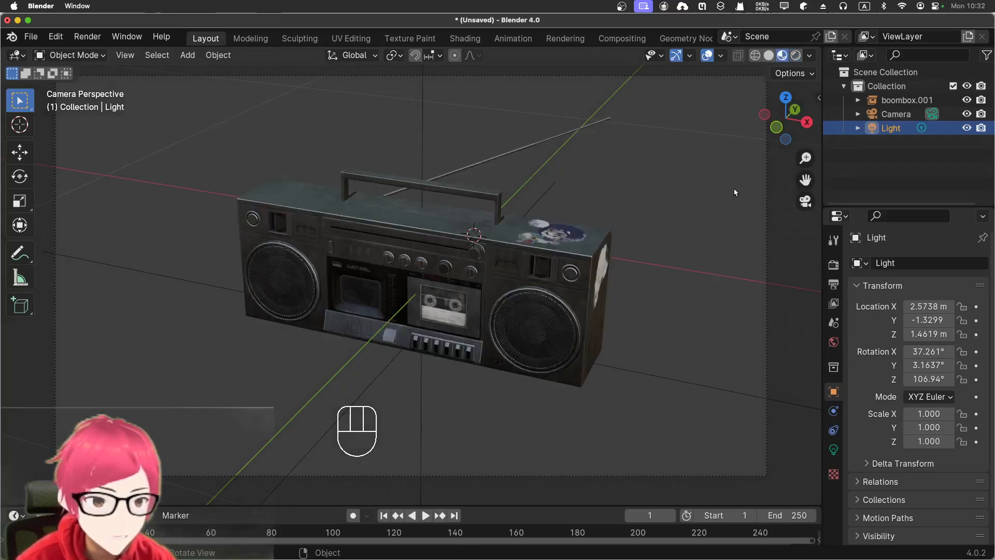
{"action": "left_click", "coordinate": [797, 56]}
{"action": "scroll", "coordinate": [734, 210], "scroll_direction": "down", "scroll_amount": 5}
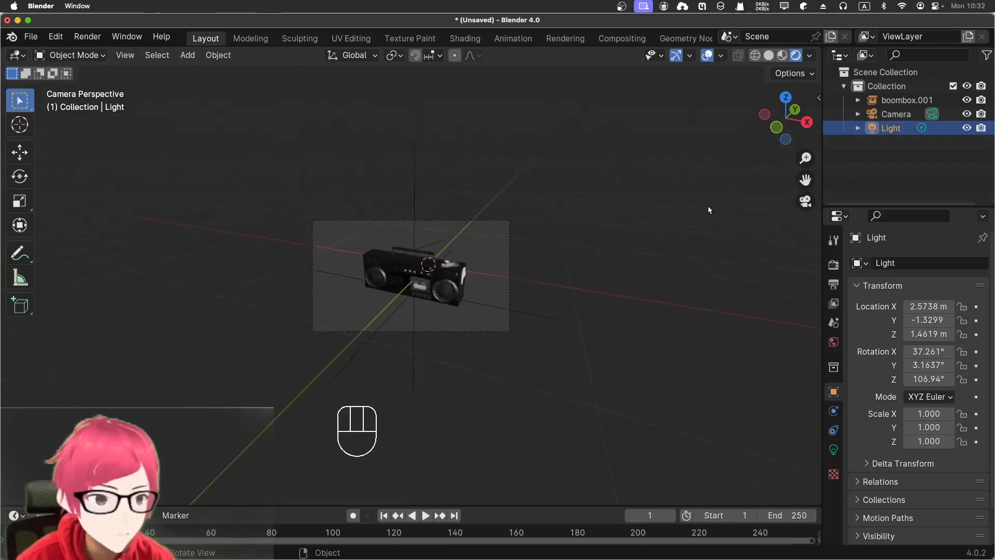
{"action": "scroll", "coordinate": [710, 209], "scroll_direction": "up", "scroll_amount": 4}
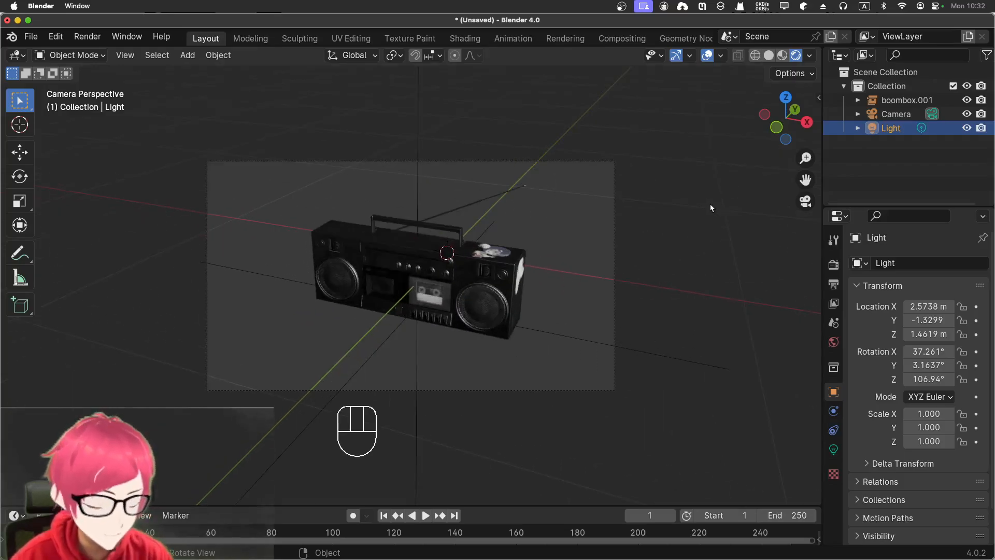
- In the front view, move the light nearer to the boombox, to about X 1.35 m and Z 0.58 m
{"action": "key", "text": "KP_1"}
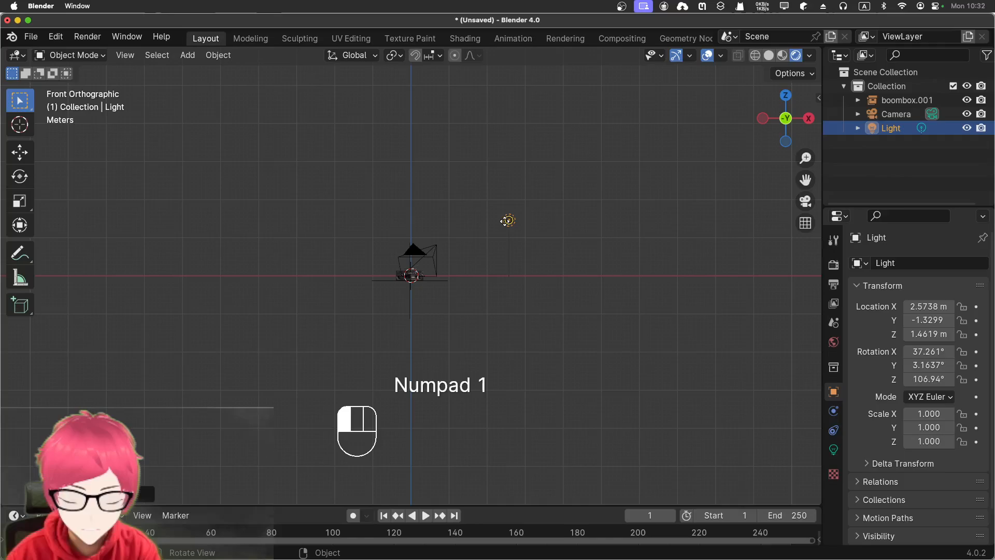
{"action": "key", "text": "g"}
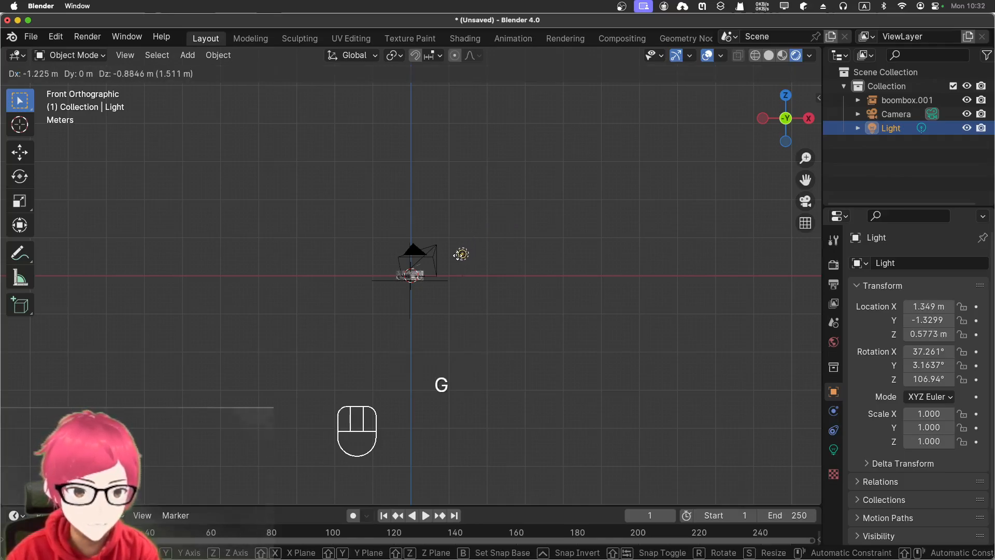
{"action": "left_click", "coordinate": [462, 255]}
- Try power values of 10 W and 100 W for the point light, with the boombox enlarged in the front view
{"action": "left_click", "coordinate": [839, 448]}
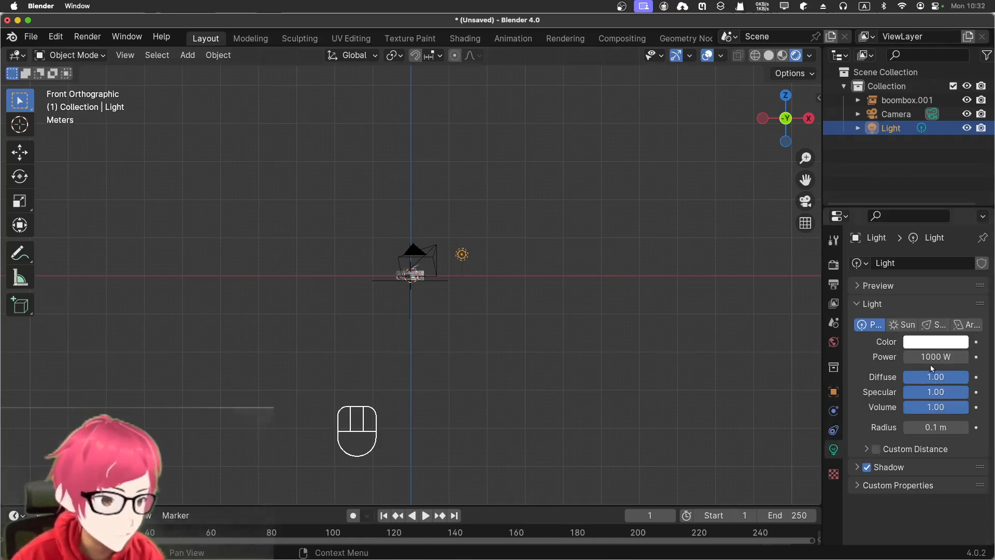
{"action": "scroll", "coordinate": [413, 207], "scroll_direction": "up", "scroll_amount": 12}
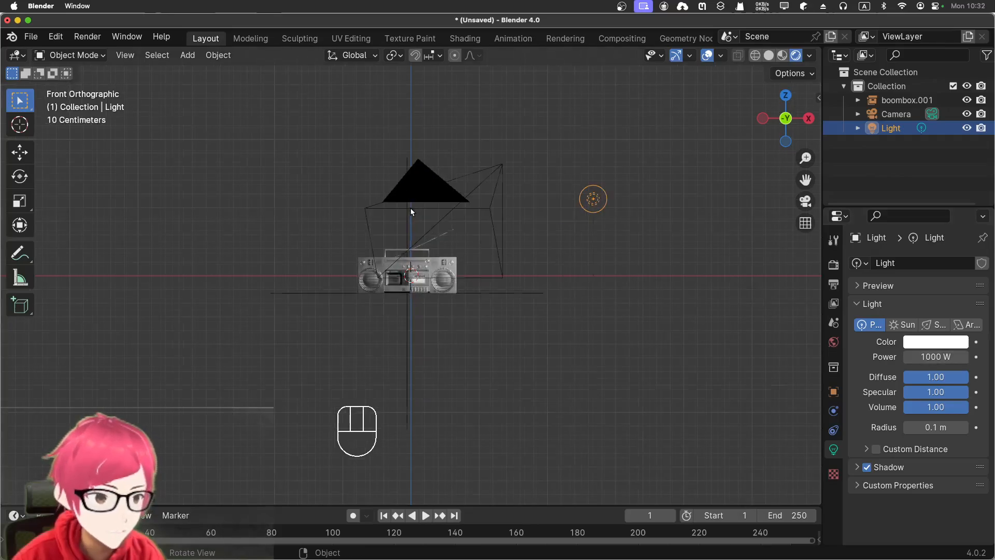
{"action": "left_click", "coordinate": [925, 356]}
{"action": "type", "text": "10"}
{"action": "key", "text": "Return"}
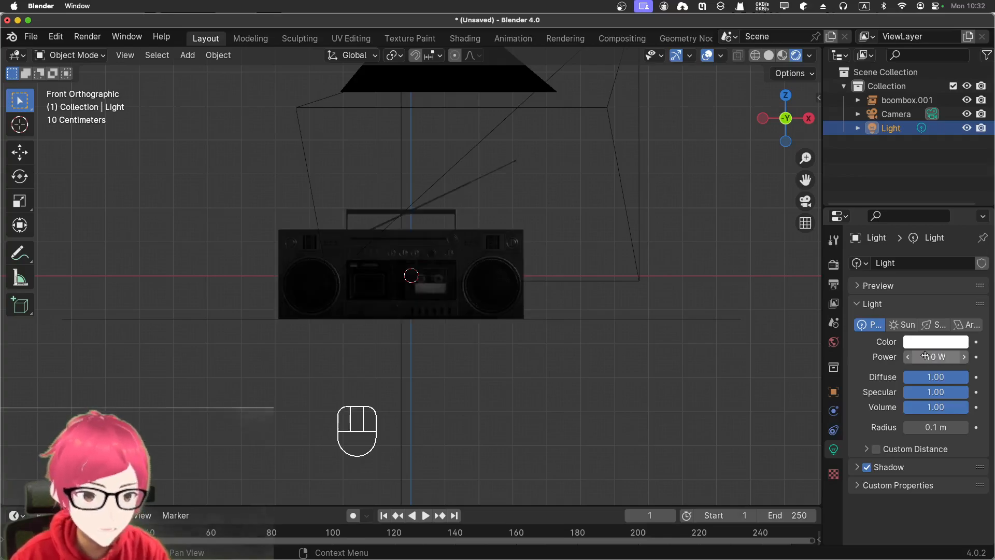
{"action": "left_click", "coordinate": [925, 356]}
{"action": "type", "text": "100"}
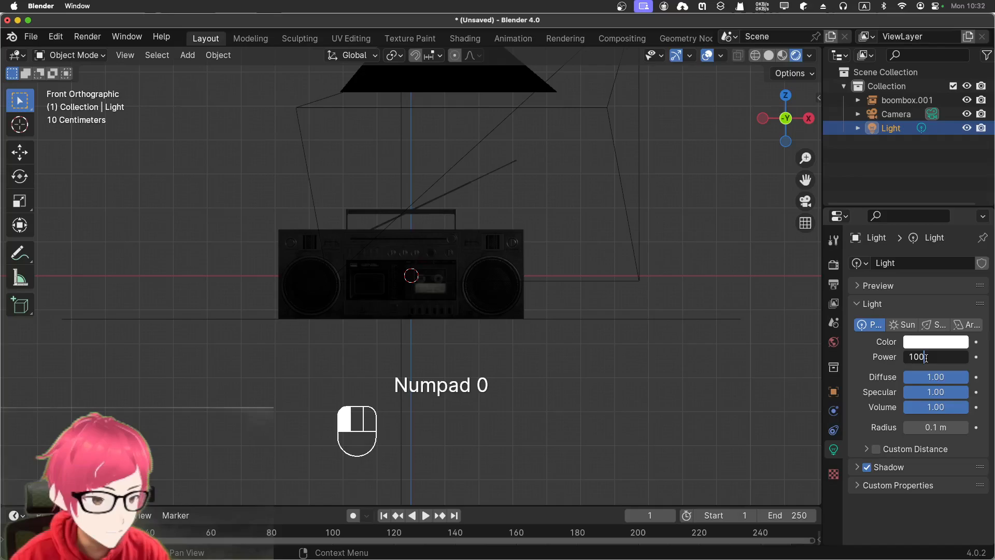
{"action": "key", "text": "Return"}
- Set the point light's power to 500 W and check the lit boombox through the camera
{"action": "left_click", "coordinate": [927, 358]}
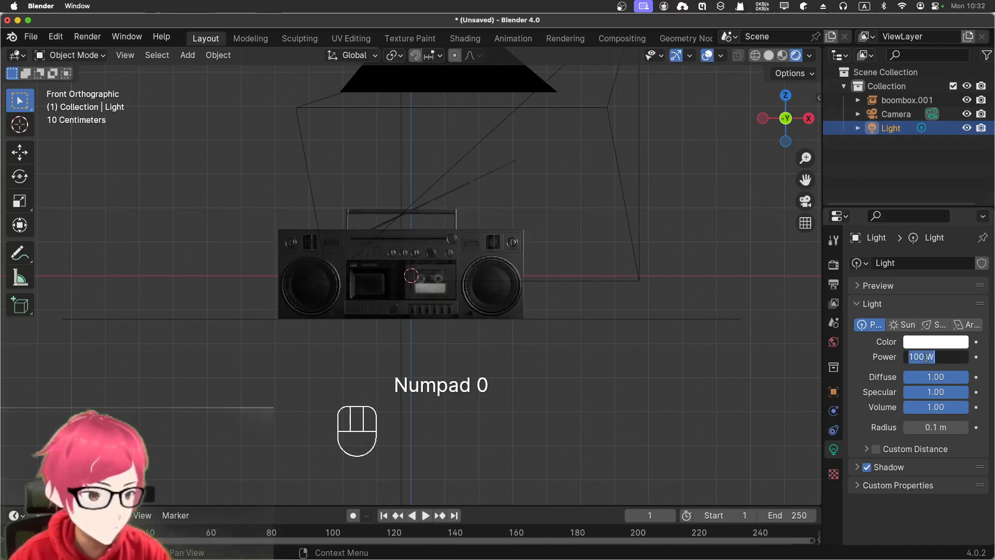
{"action": "type", "text": "500"}
{"action": "key", "text": "Return"}
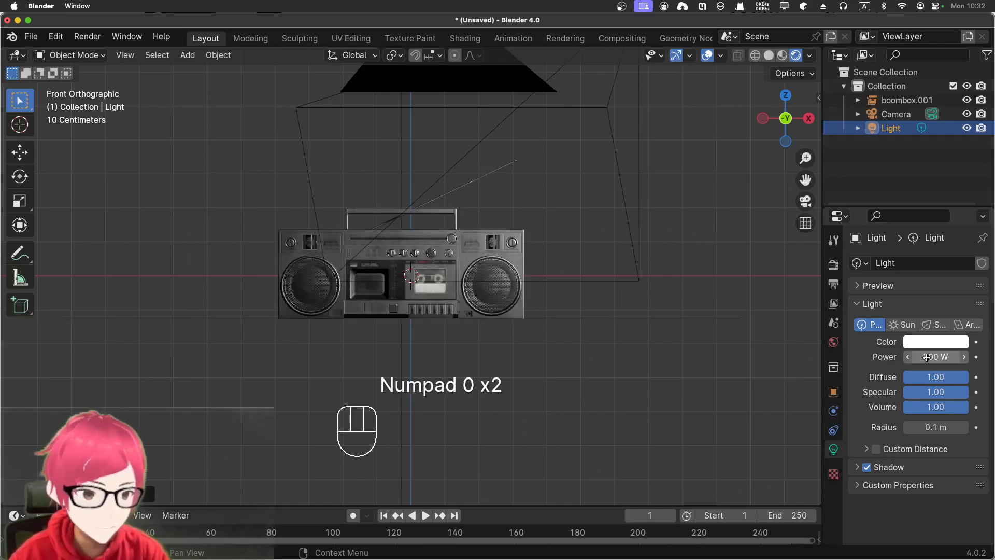
{"action": "left_click", "coordinate": [621, 312]}
{"action": "key", "text": "KP_0"}
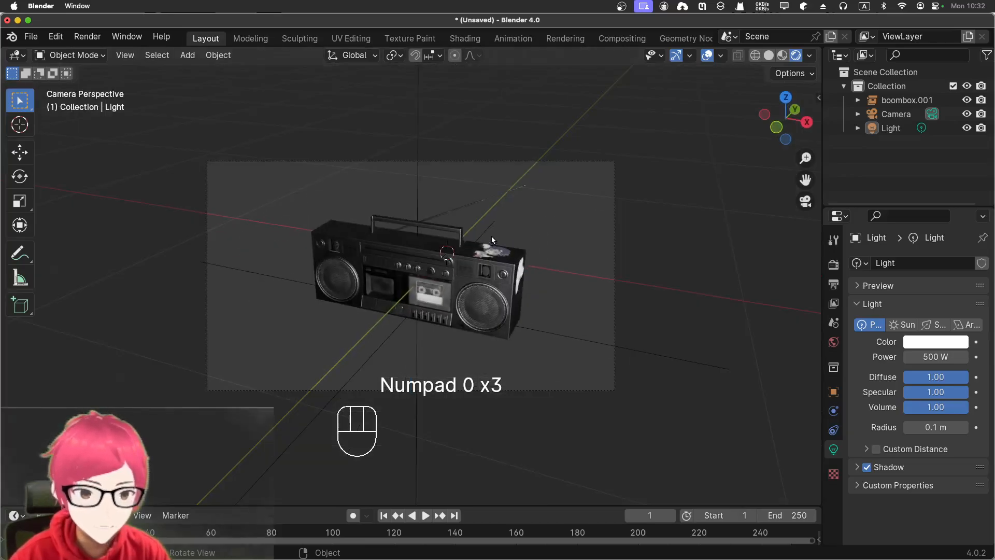
{"action": "scroll", "coordinate": [492, 234], "scroll_direction": "up", "scroll_amount": 3}
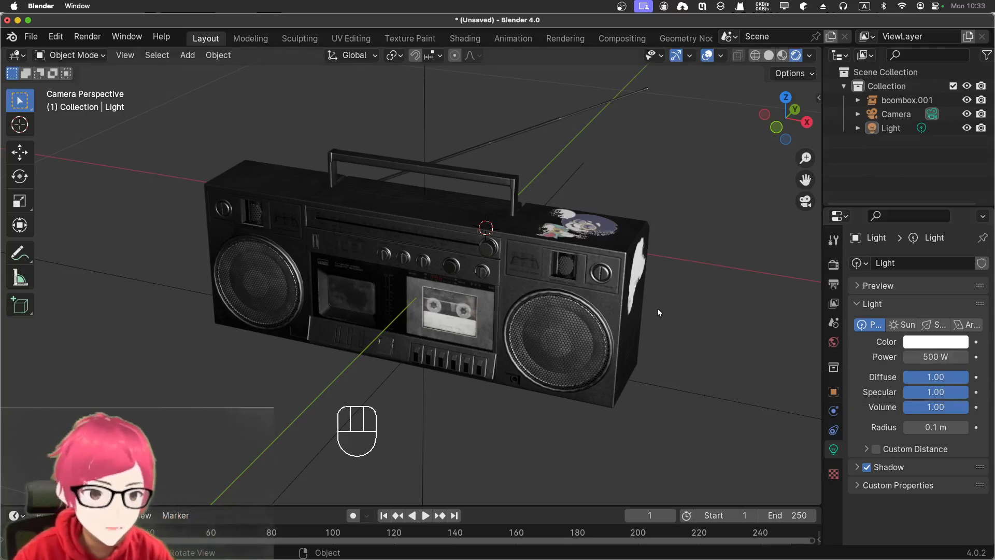
- Convert the boombox asset into editable geometry with Edit Asset, and make its mesh the active object
{"action": "left_click", "coordinate": [661, 354]}
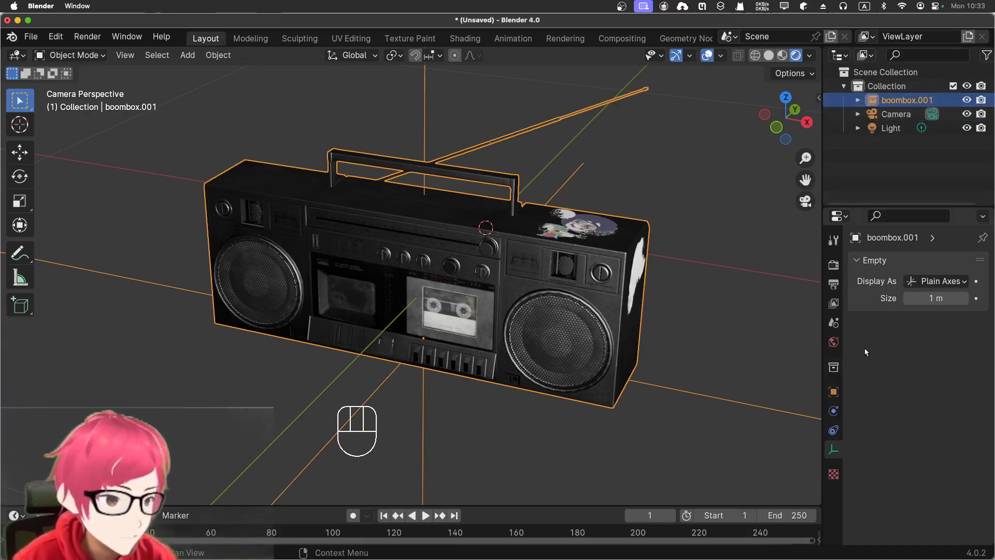
{"action": "left_click", "coordinate": [834, 437]}
{"action": "left_click", "coordinate": [834, 411]}
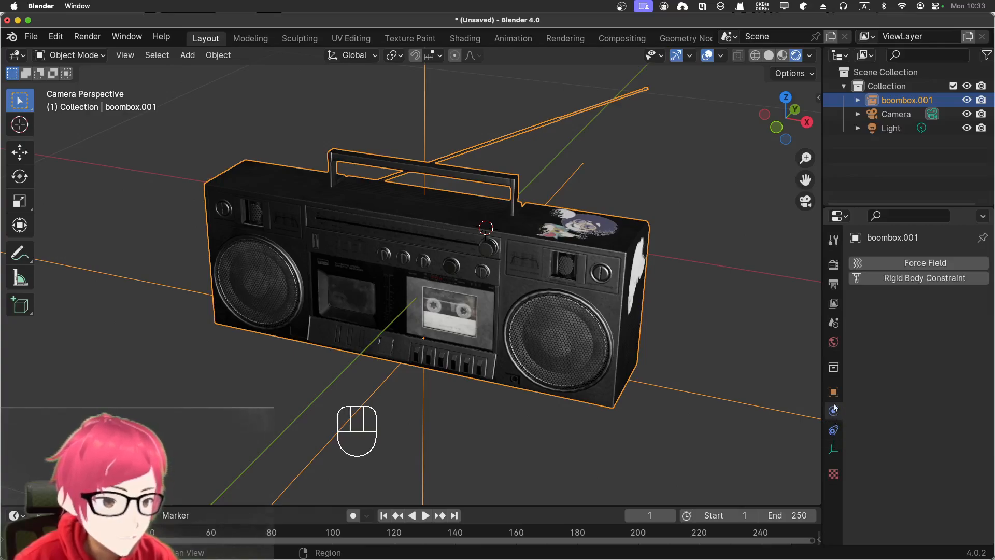
{"action": "left_click", "coordinate": [833, 391]}
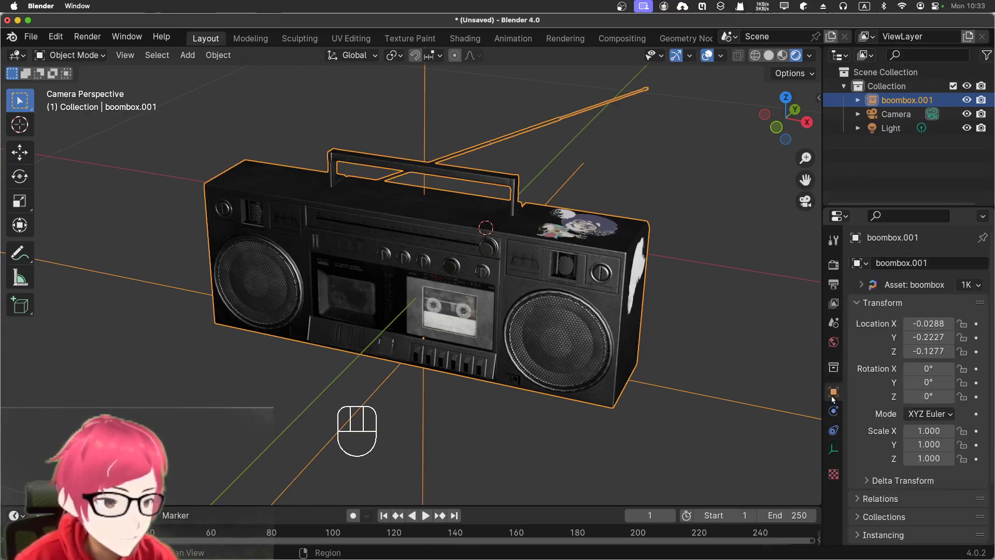
{"action": "left_click", "coordinate": [861, 285]}
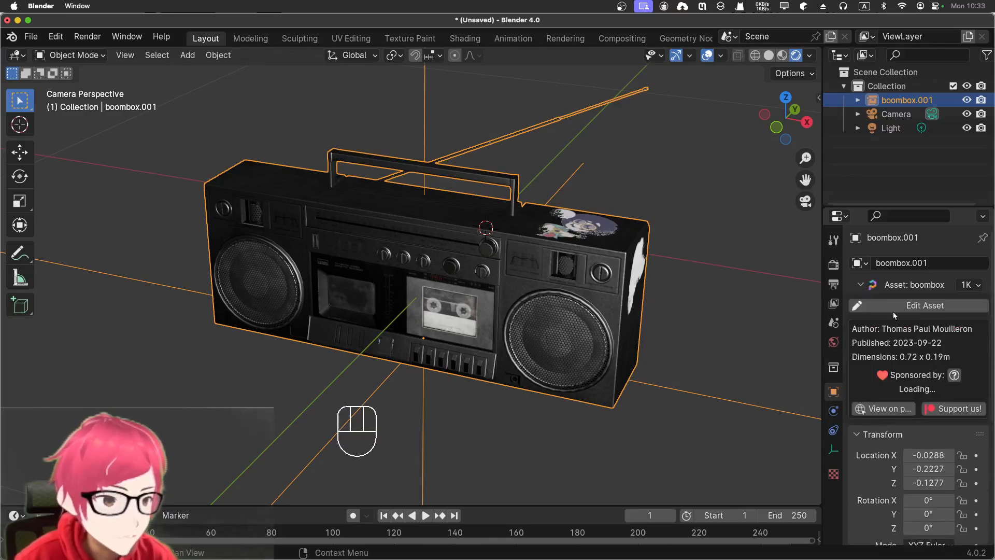
{"action": "left_click", "coordinate": [902, 306]}
{"action": "left_click", "coordinate": [686, 283]}
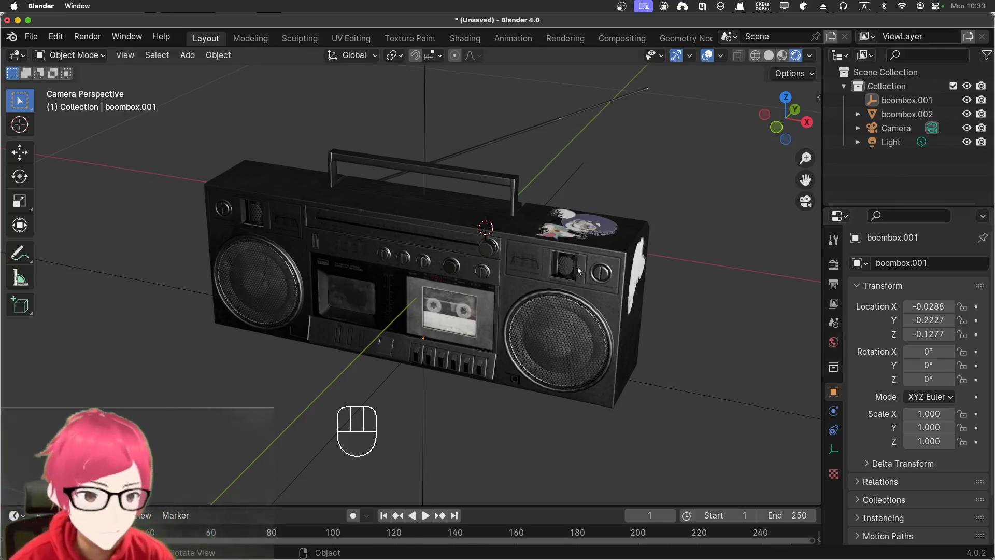
{"action": "left_click", "coordinate": [591, 244]}
{"action": "left_click", "coordinate": [626, 190]}
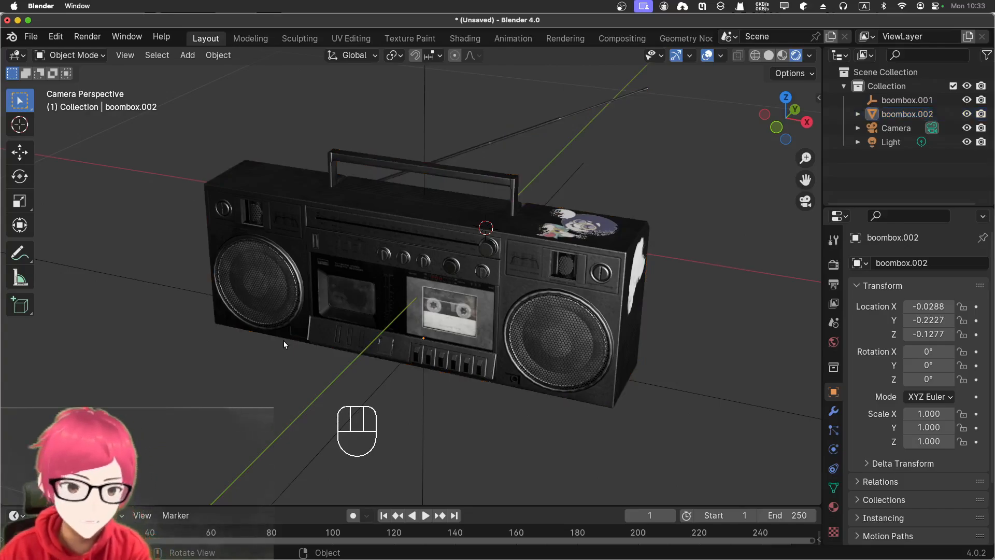
- Add a Grease Pencil Scene Line Art object to outline the boombox
{"action": "key", "text": "shift+a"}
{"action": "mouse_move", "coordinate": [223, 355]}
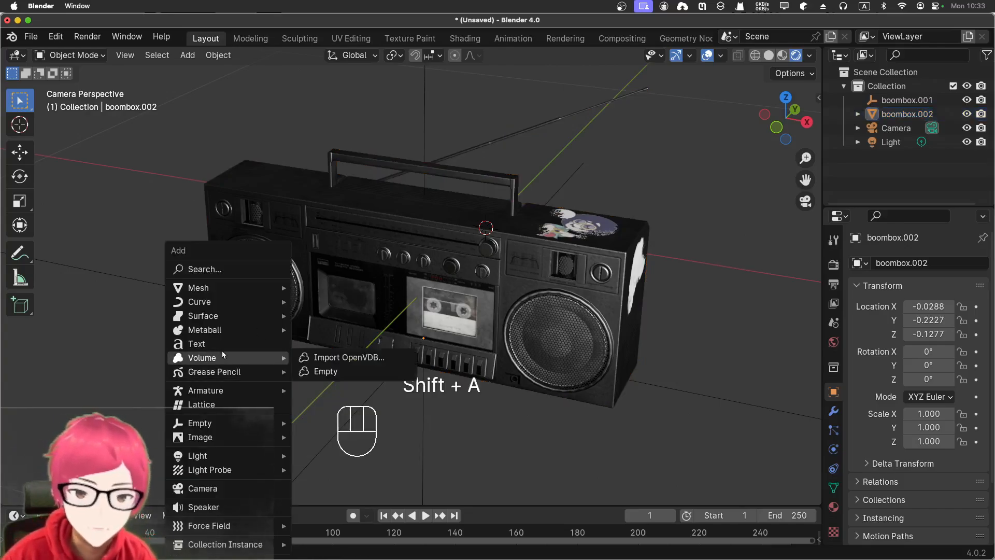
{"action": "mouse_move", "coordinate": [228, 371]}
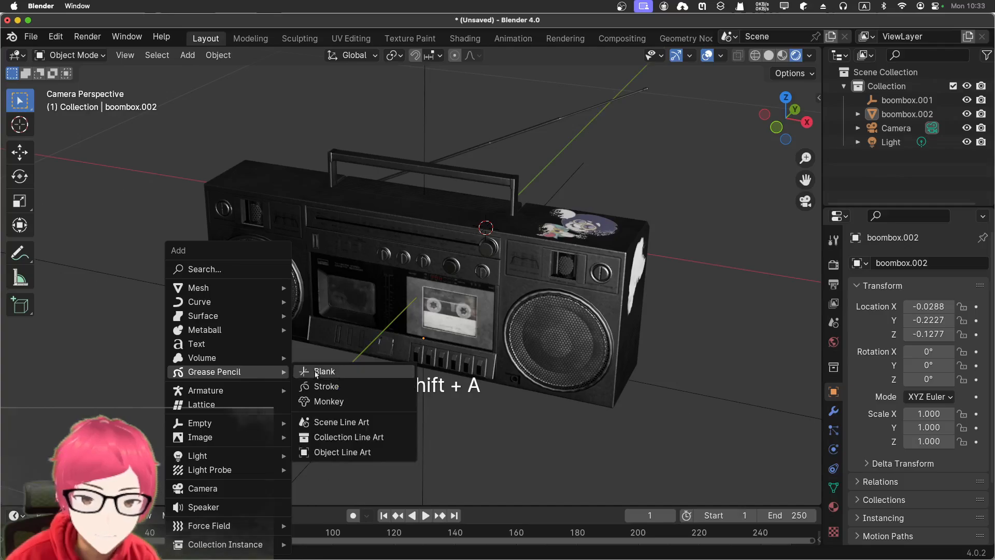
{"action": "left_click", "coordinate": [342, 422]}
{"action": "left_click", "coordinate": [669, 312]}
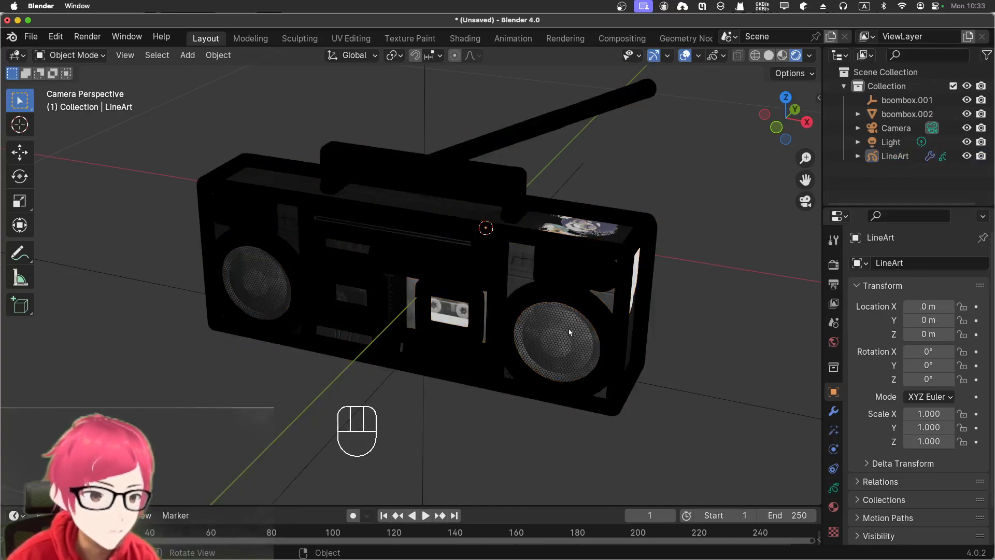
- Reduce the line thickness in the LineArt object's Line Art modifier to 2
{"action": "left_click", "coordinate": [624, 315]}
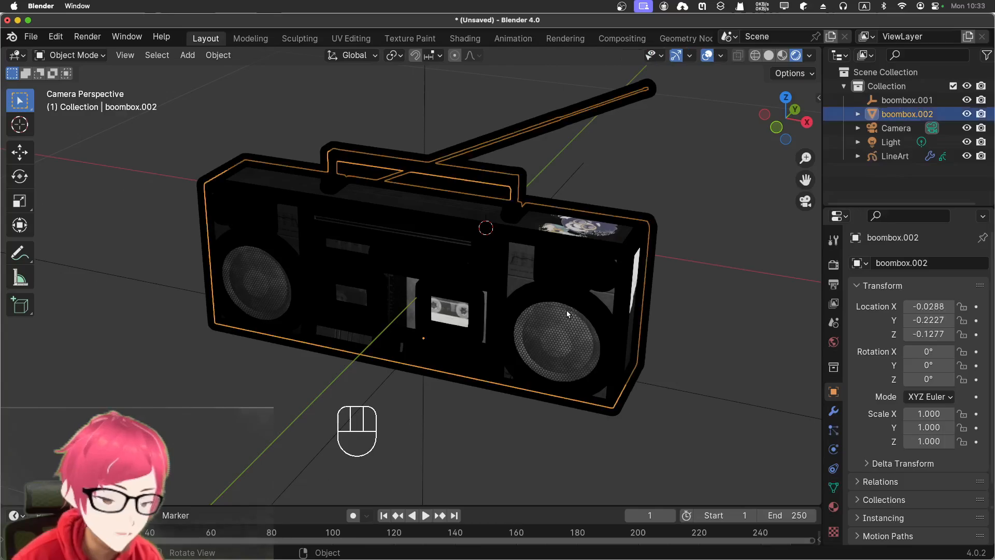
{"action": "left_click", "coordinate": [875, 156]}
{"action": "scroll", "coordinate": [913, 373], "scroll_direction": "down", "scroll_amount": 2}
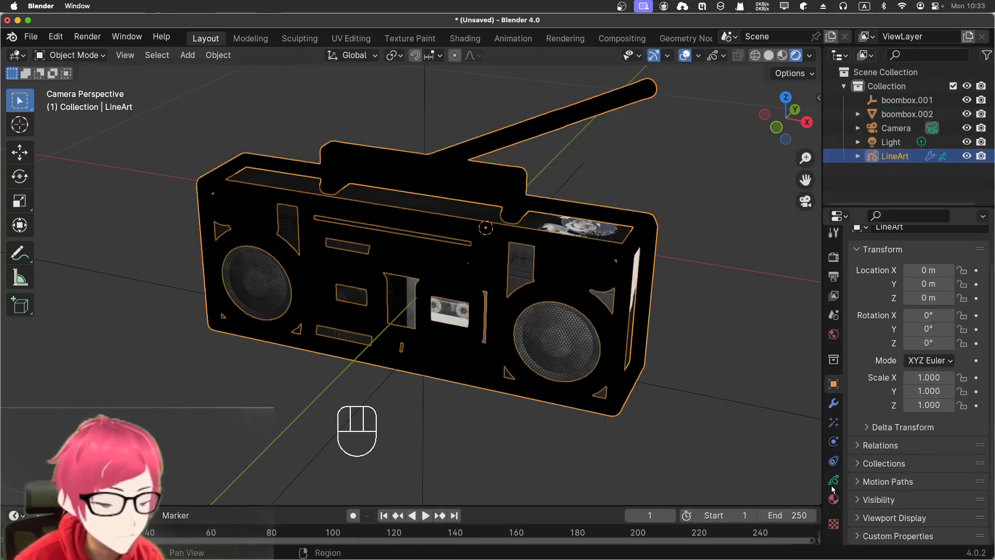
{"action": "left_click", "coordinate": [833, 482]}
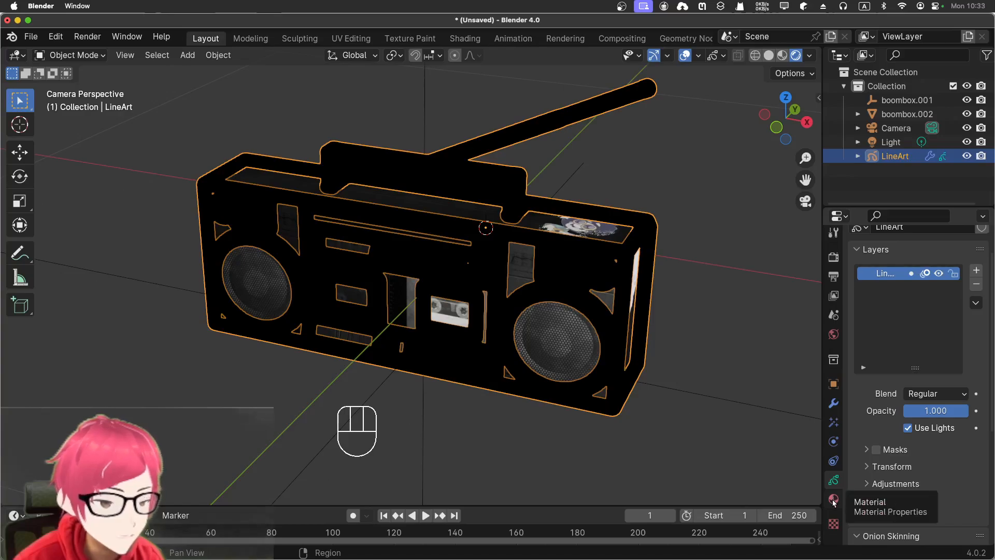
{"action": "left_click", "coordinate": [834, 404]}
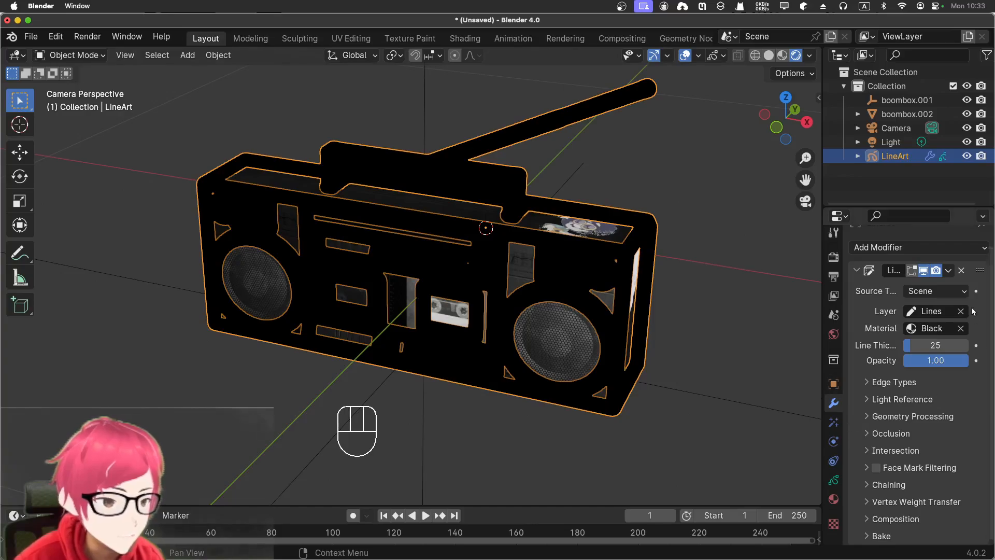
{"action": "left_click_drag", "start_coordinate": [917, 348], "coordinate": [917, 347]}
{"action": "left_click_drag", "start_coordinate": [935, 345], "coordinate": [942, 346], "text": "shift"}
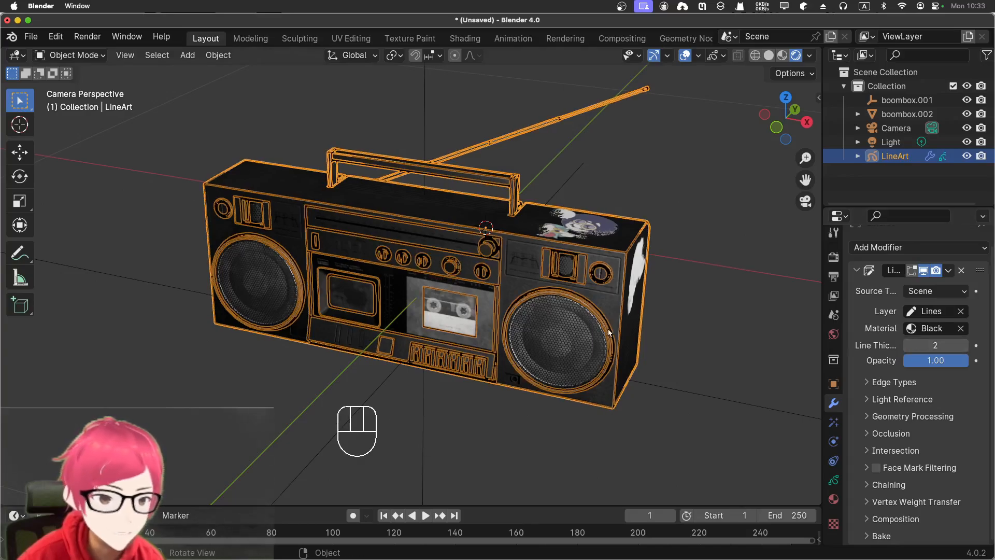
- Examine the outlines close up, and compare them with the boombox.002 mesh hidden and shown
{"action": "scroll", "coordinate": [632, 281], "scroll_direction": "up", "scroll_amount": 5}
{"action": "left_click", "coordinate": [726, 85]}
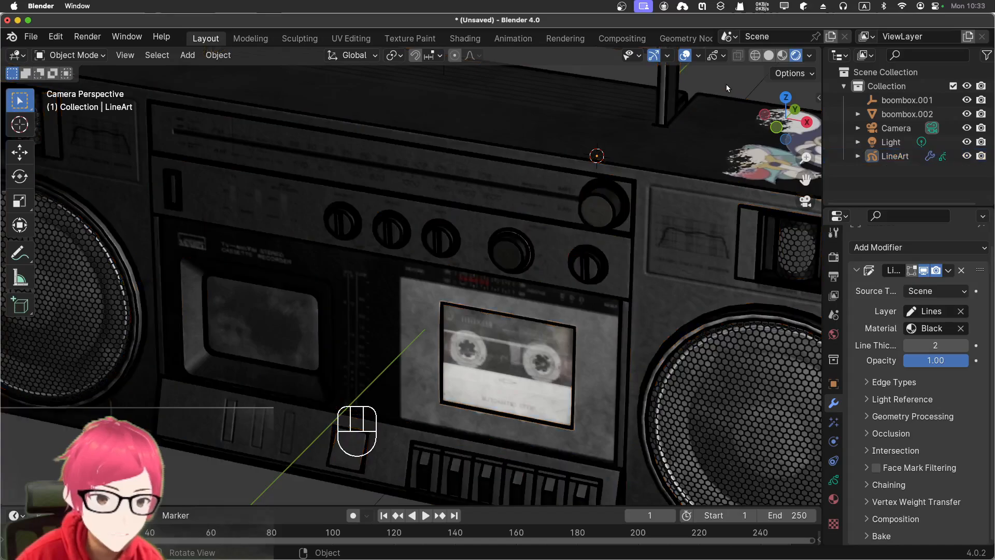
{"action": "scroll", "coordinate": [726, 88], "scroll_direction": "down", "scroll_amount": 6}
{"action": "scroll", "coordinate": [710, 136], "scroll_direction": "up", "scroll_amount": 2}
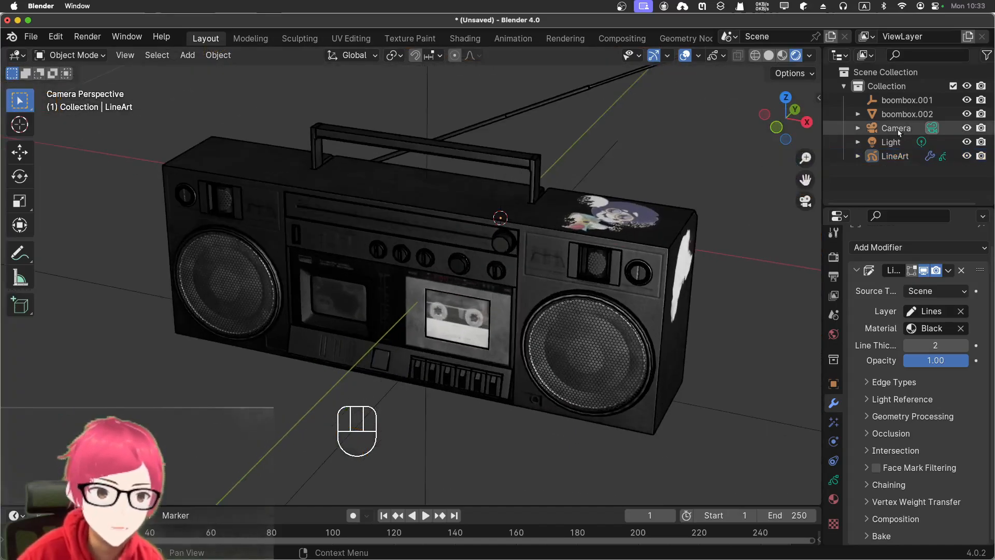
{"action": "left_click", "coordinate": [967, 115]}
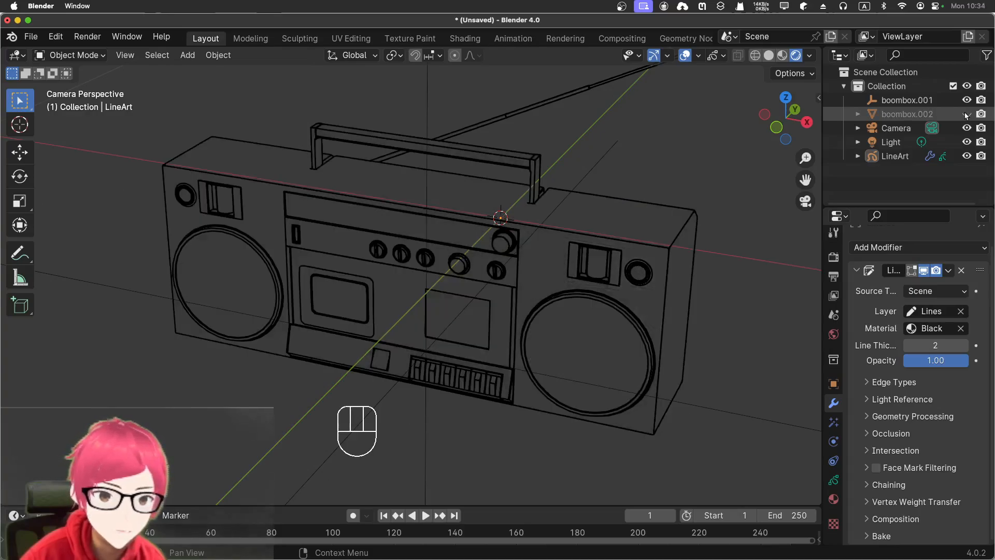
{"action": "left_click", "coordinate": [967, 114]}
{"action": "left_click", "coordinate": [967, 114]}
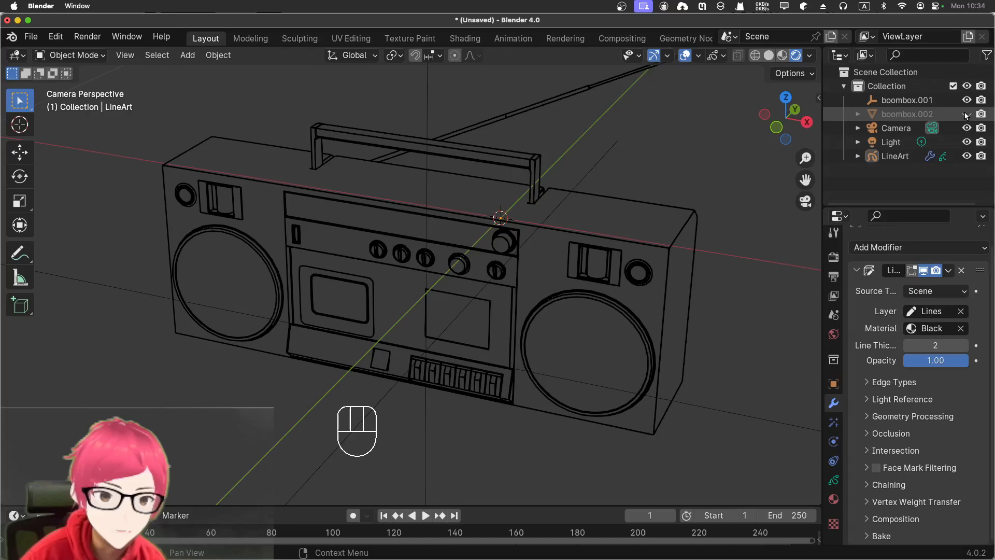
{"action": "left_click", "coordinate": [967, 114]}
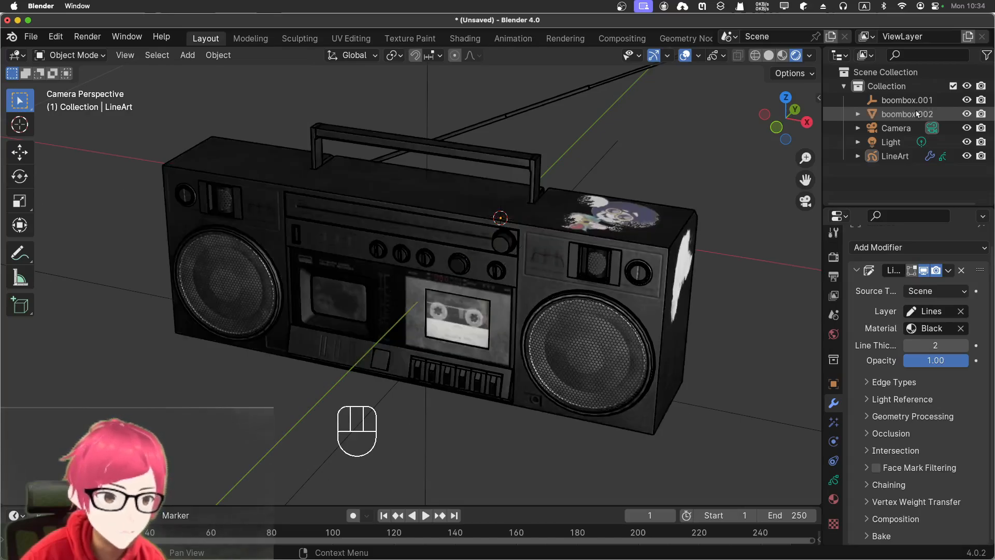
- Open the material nodes of the boombox.002 mesh in the Shading workspace
{"action": "left_click", "coordinate": [916, 111]}
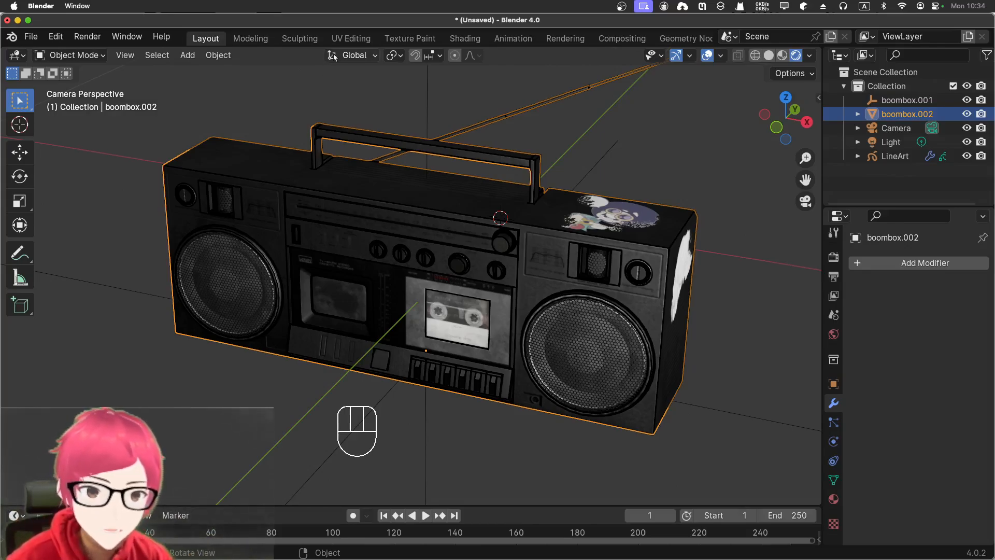
{"action": "left_click", "coordinate": [467, 39]}
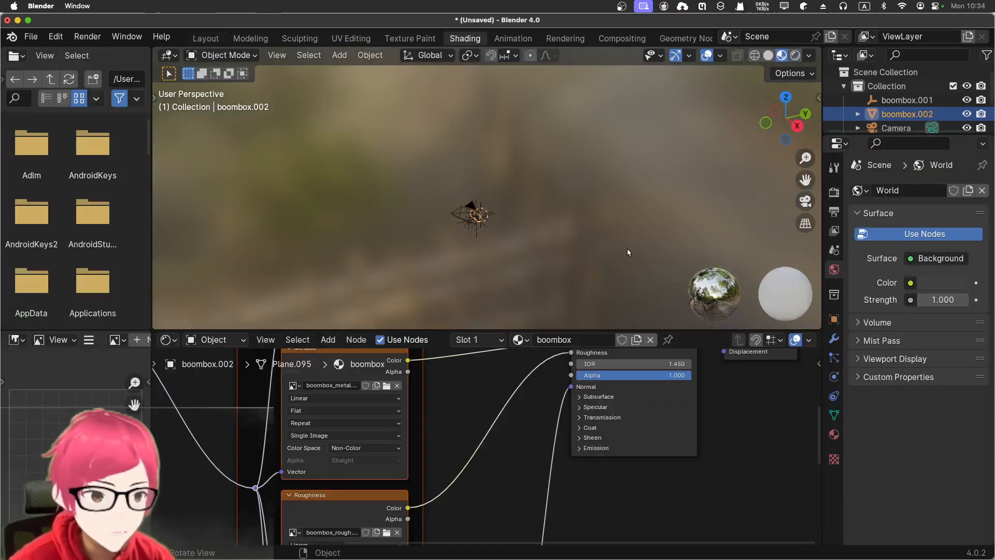
{"action": "scroll", "coordinate": [449, 165], "scroll_direction": "up", "scroll_amount": 10}
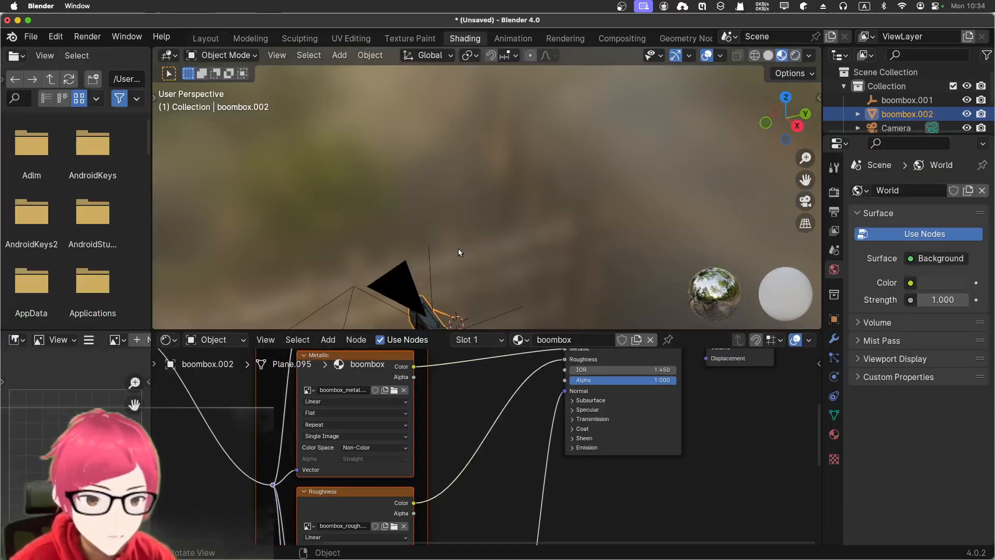
- View the boombox through the camera, enlarge the material node area, and keep the boombox.002 mesh visible and selected
{"action": "scroll", "coordinate": [515, 175], "scroll_direction": "down", "scroll_amount": 5}
{"action": "key", "text": "KP_0"}
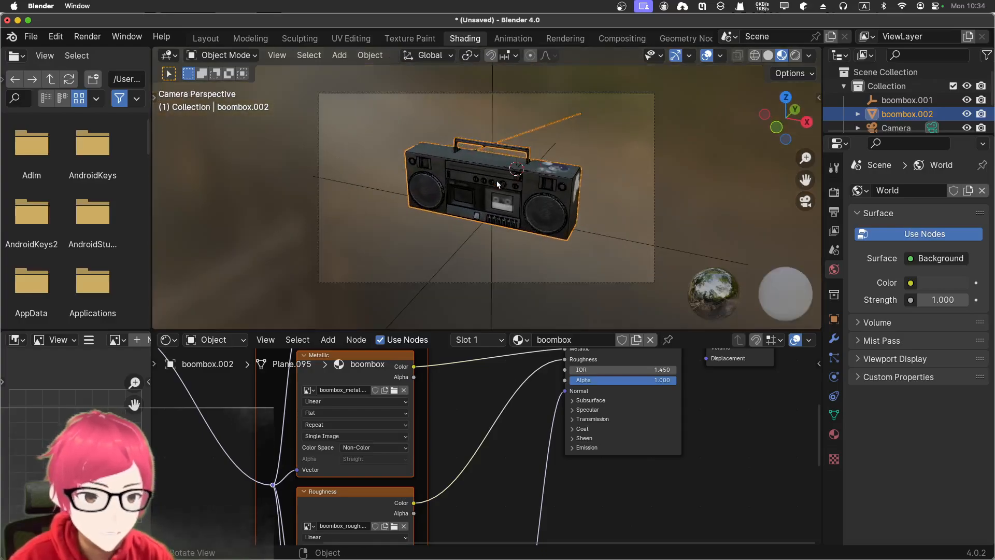
{"action": "scroll", "coordinate": [499, 183], "scroll_direction": "up", "scroll_amount": 4}
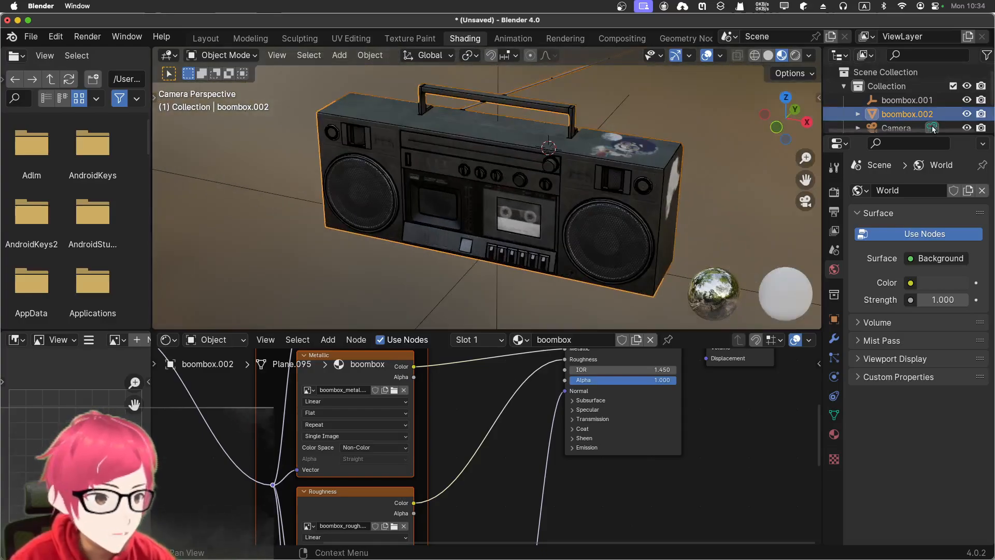
{"action": "left_click", "coordinate": [968, 114]}
{"action": "left_click", "coordinate": [967, 115]}
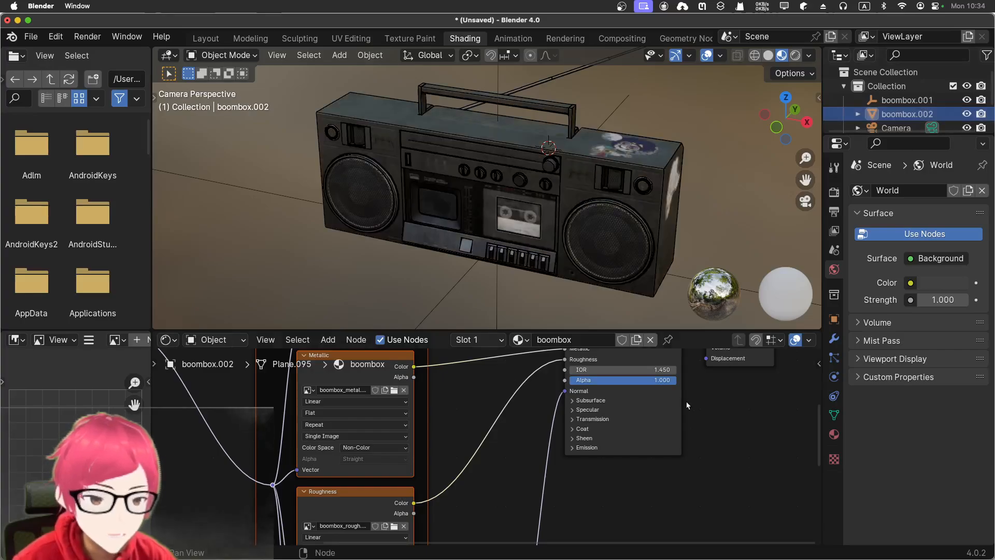
{"action": "left_click_drag", "start_coordinate": [469, 331], "coordinate": [469, 268]}
{"action": "left_click", "coordinate": [907, 114]}
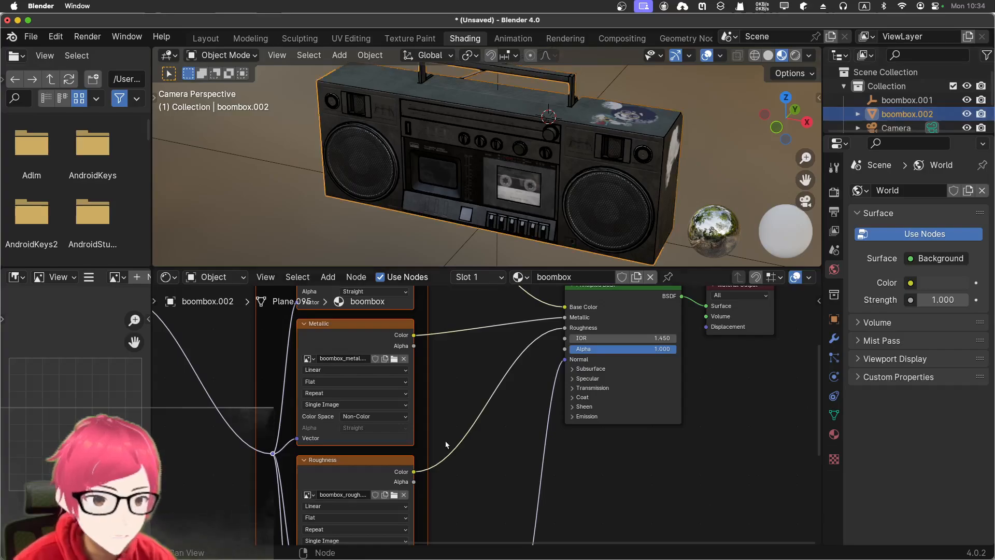
{"action": "left_click", "coordinate": [858, 114]}
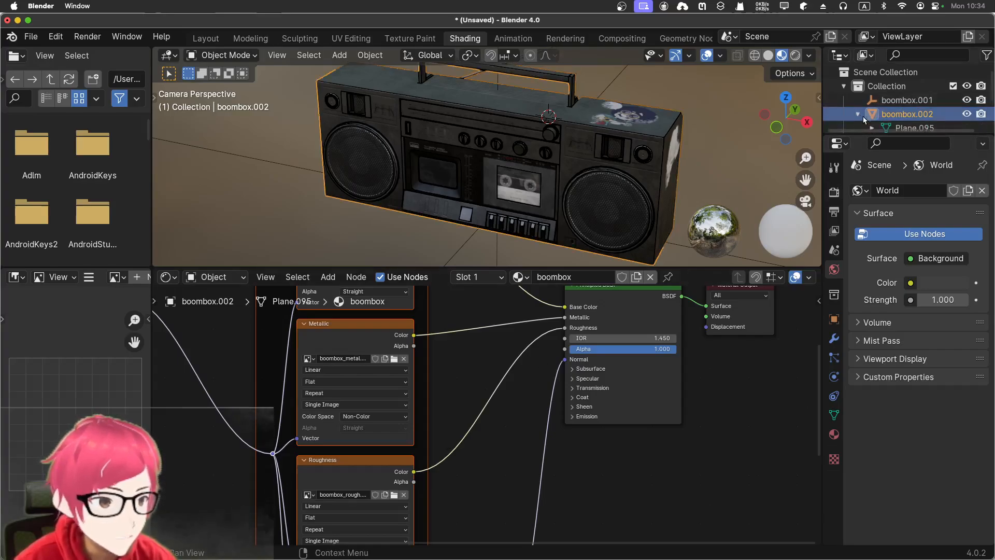
{"action": "scroll", "coordinate": [866, 117], "scroll_direction": "down", "scroll_amount": 3}
{"action": "scroll", "coordinate": [866, 117], "scroll_direction": "up", "scroll_amount": 3}
{"action": "left_click", "coordinate": [859, 114]}
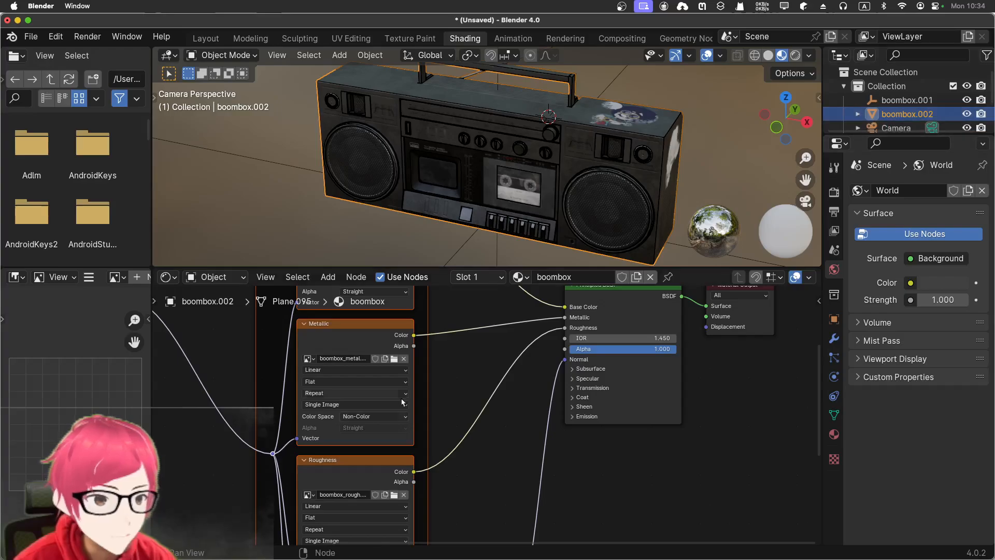
- Delete the mapping, image texture and normal map nodes from the boombox material, keeping only Principled BSDF and Material Output
{"action": "scroll", "coordinate": [435, 361], "scroll_direction": "down", "scroll_amount": 1}
{"action": "scroll", "coordinate": [435, 362], "scroll_direction": "down", "scroll_amount": 5}
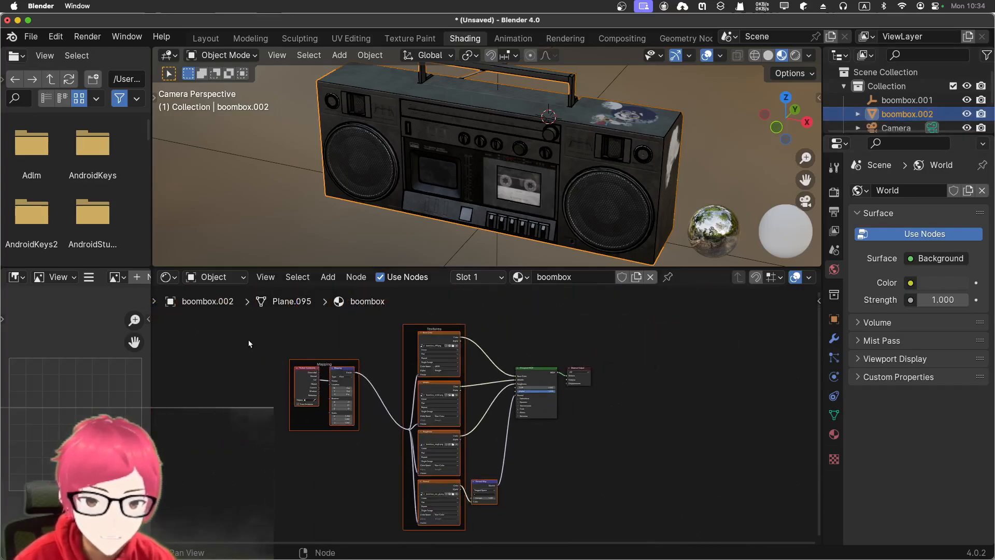
{"action": "left_click_drag", "start_coordinate": [251, 322], "coordinate": [511, 549]}
{"action": "key", "text": "x"}
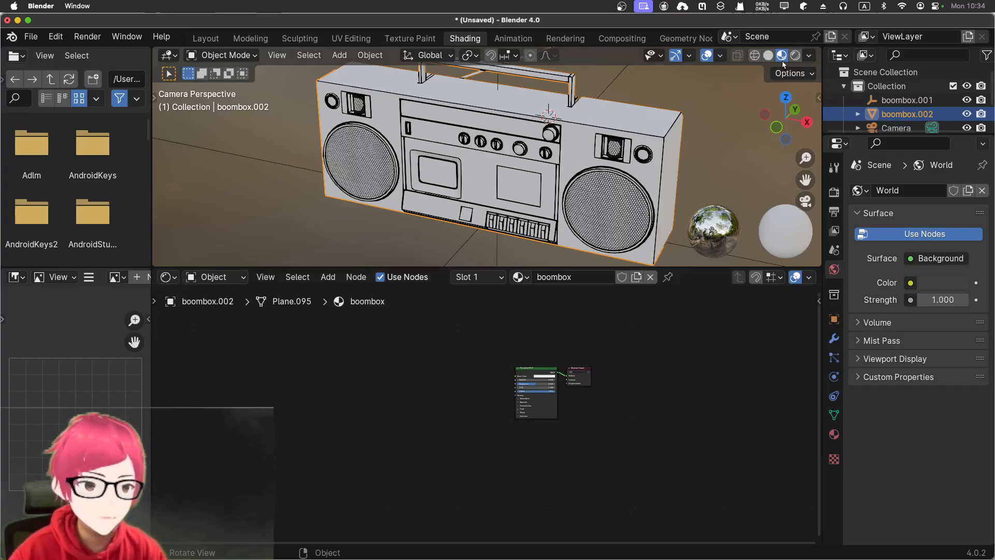
- Switch the viewport to rendered shading, inspect the boombox, and move the Principled BSDF node away from Material Output
{"action": "left_click", "coordinate": [795, 56]}
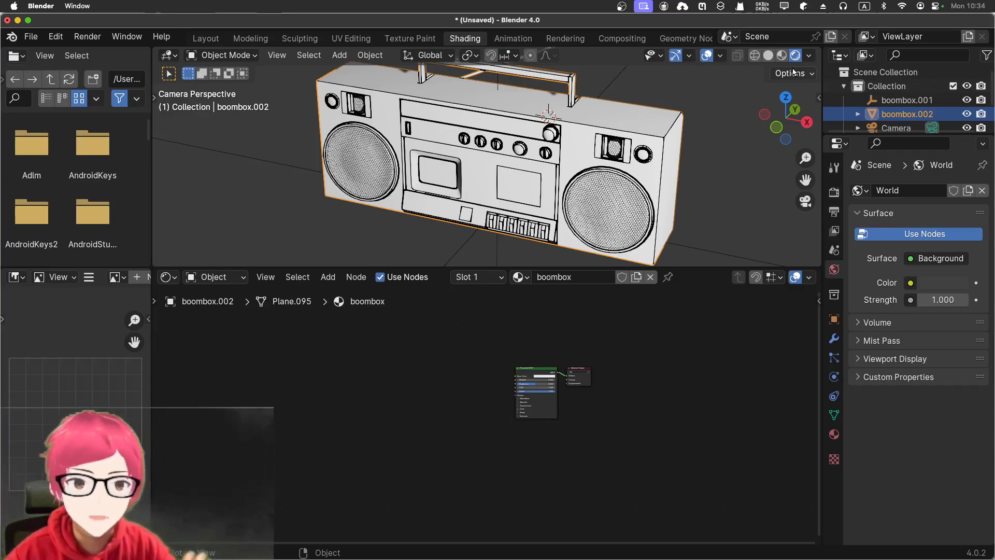
{"action": "scroll", "coordinate": [527, 151], "scroll_direction": "up", "scroll_amount": 5}
{"action": "scroll", "coordinate": [554, 150], "scroll_direction": "down", "scroll_amount": 6}
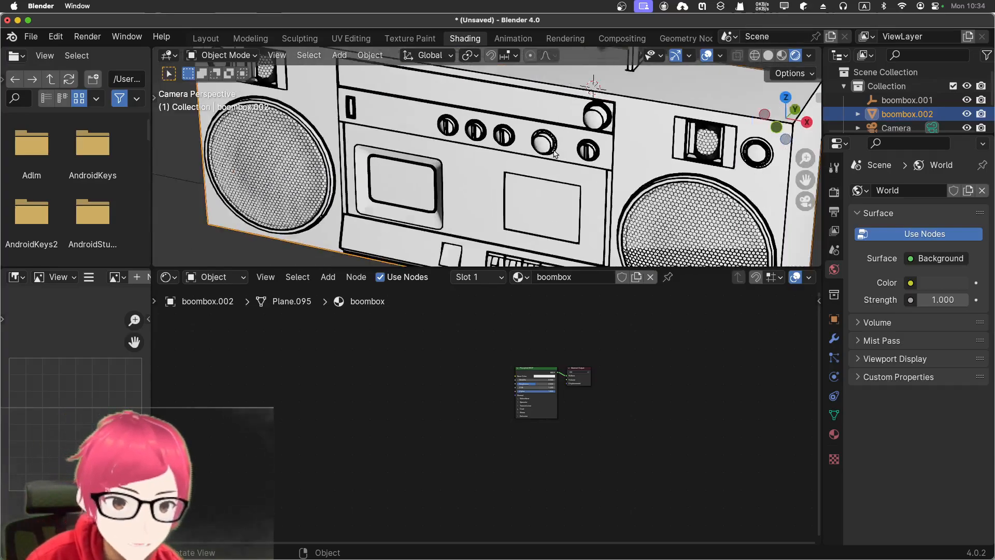
{"action": "scroll", "coordinate": [554, 150], "scroll_direction": "up", "scroll_amount": 3}
{"action": "scroll", "coordinate": [554, 150], "scroll_direction": "down", "scroll_amount": 2}
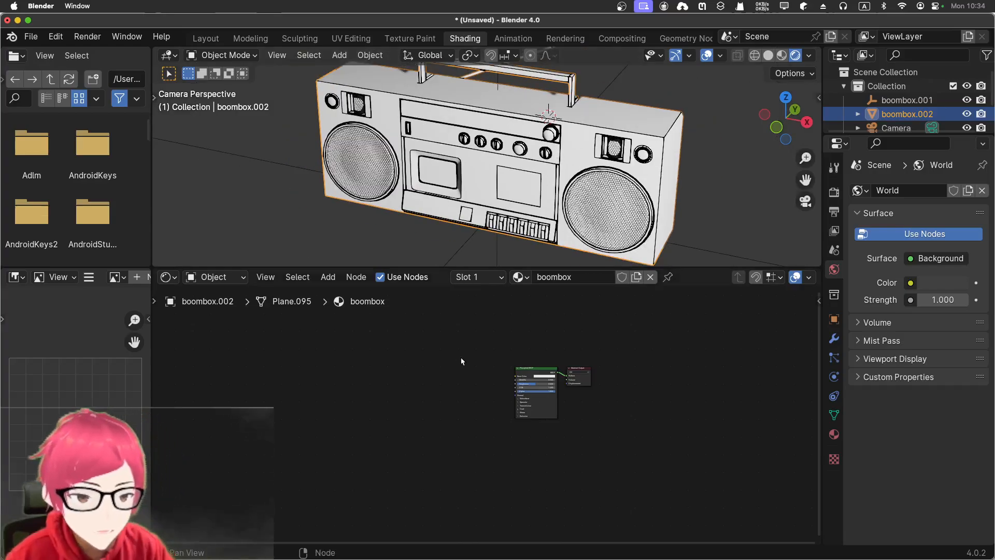
{"action": "left_click_drag", "start_coordinate": [528, 375], "coordinate": [386, 377]}
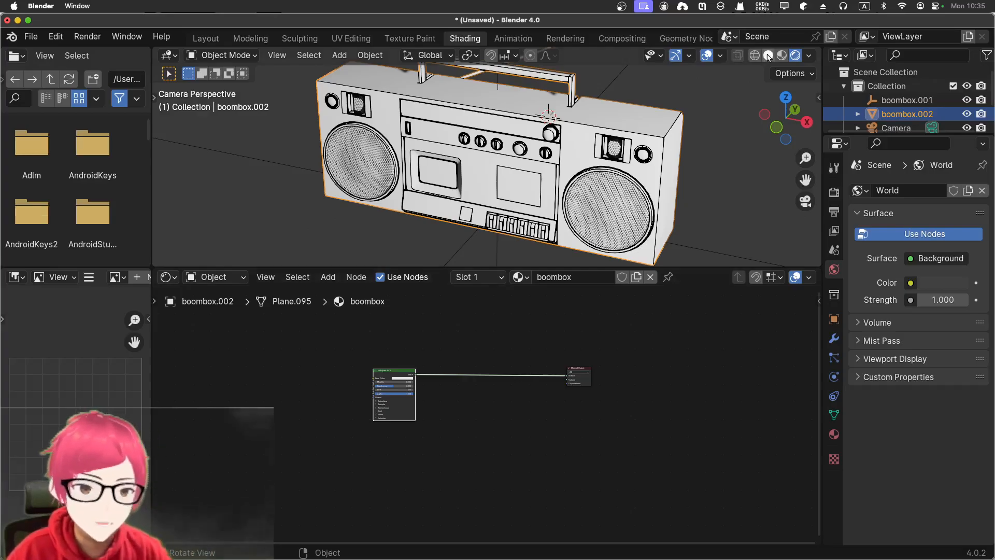
- Try white, green and pale pink world backgrounds with the boombox.002 mesh hidden, then restore the dark background and show the mesh
{"action": "left_click", "coordinate": [967, 115]}
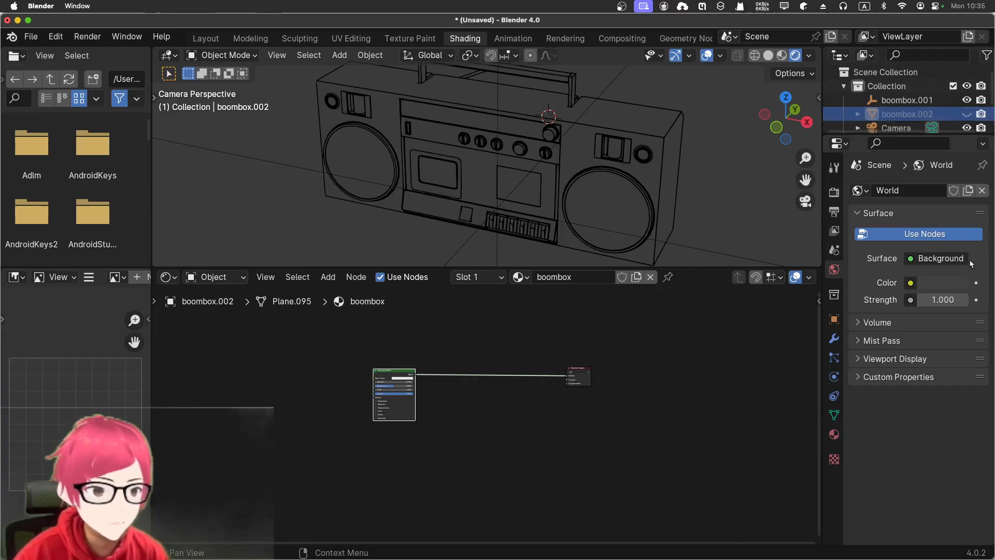
{"action": "left_click", "coordinate": [918, 284]}
{"action": "left_click", "coordinate": [936, 284]}
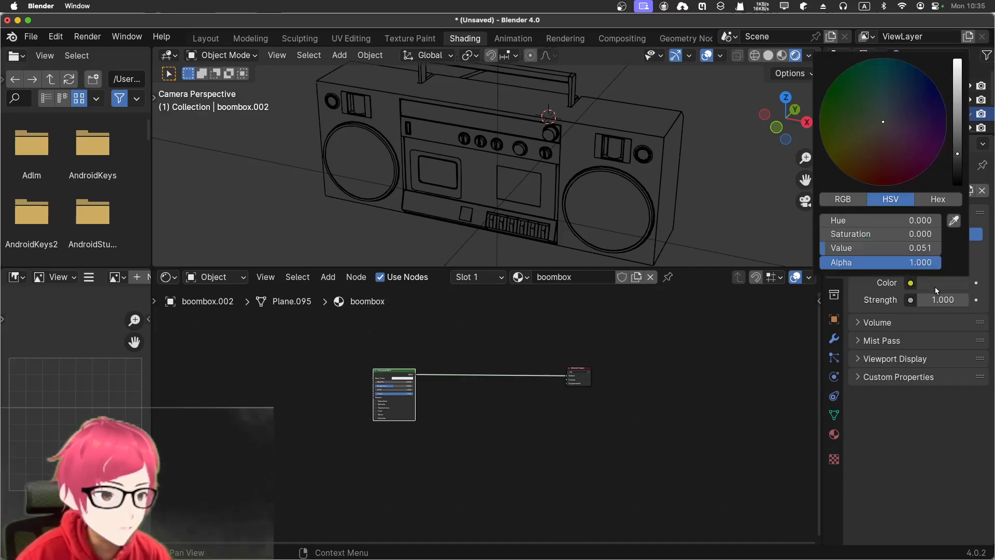
{"action": "left_click_drag", "start_coordinate": [960, 154], "coordinate": [957, 62]}
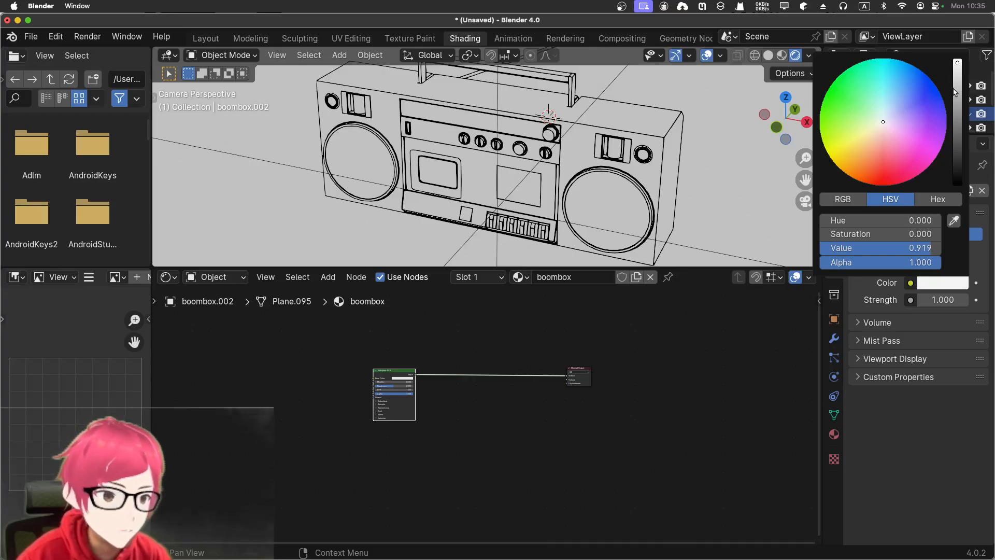
{"action": "left_click_drag", "start_coordinate": [882, 122], "coordinate": [849, 68]}
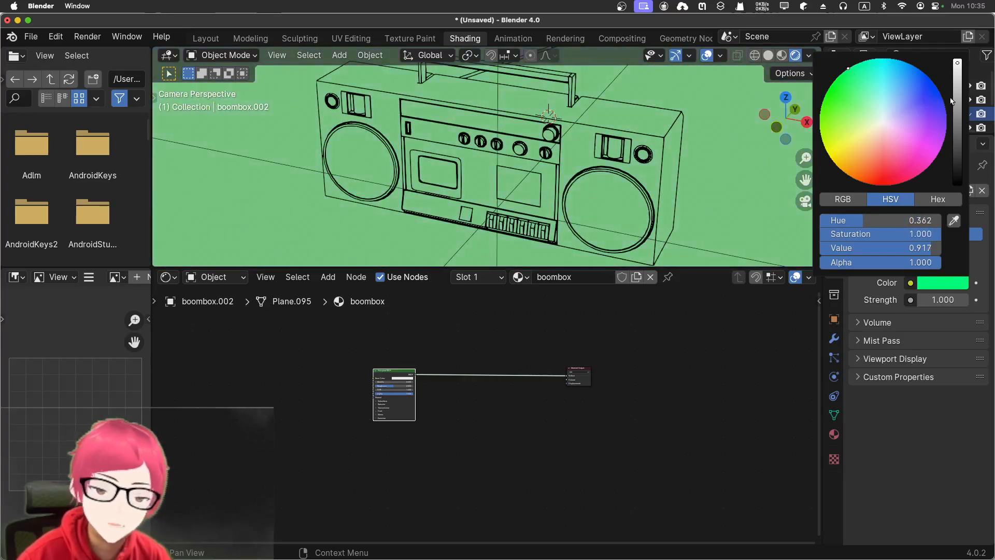
{"action": "left_click", "coordinate": [889, 128]}
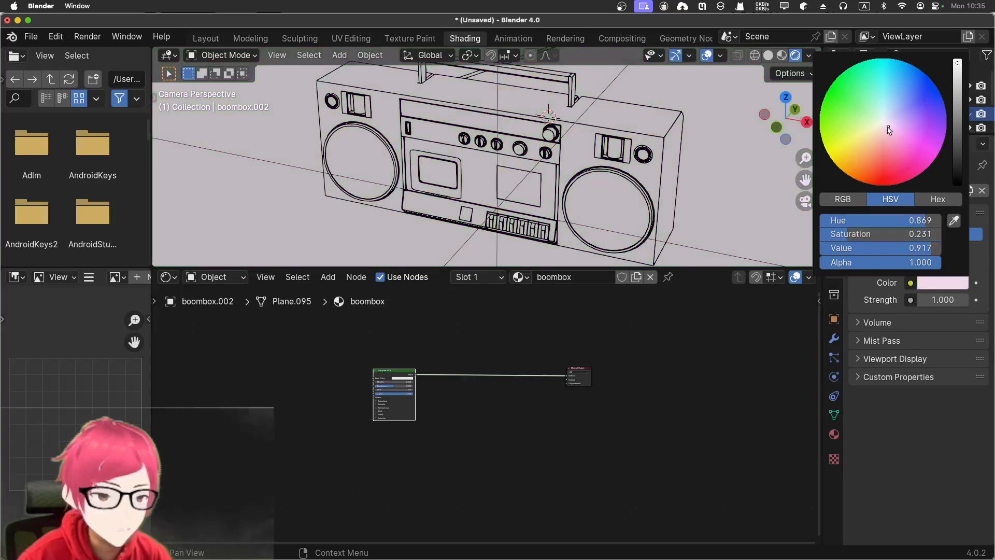
{"action": "left_click_drag", "start_coordinate": [888, 127], "coordinate": [883, 125]}
{"action": "left_click_drag", "start_coordinate": [959, 161], "coordinate": [958, 58]}
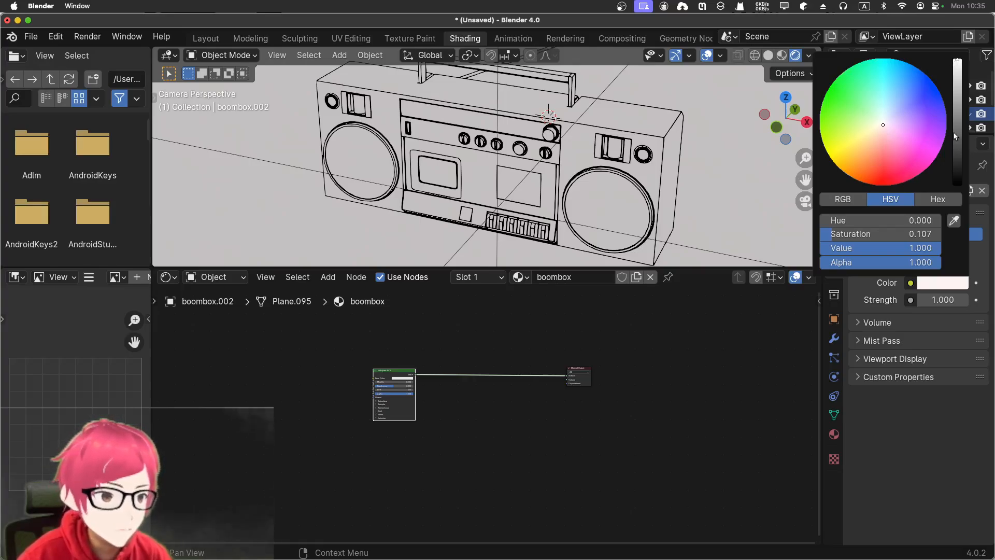
{"action": "mouse_move", "coordinate": [955, 136]}
{"action": "left_mouse_down"}
{"action": "mouse_move", "coordinate": [958, 174]}
{"action": "mouse_move", "coordinate": [958, 151]}
{"action": "left_mouse_up"}
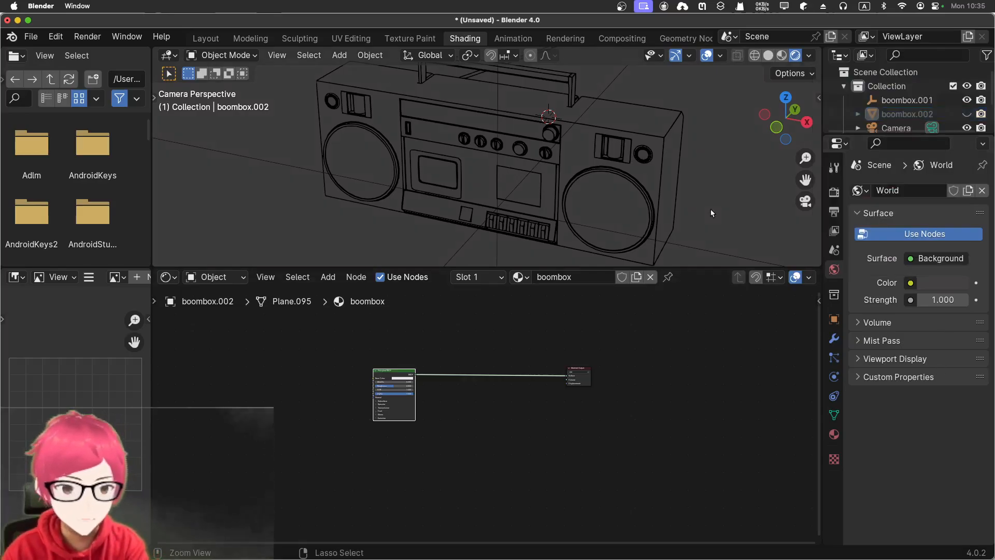
{"action": "left_click", "coordinate": [968, 114]}
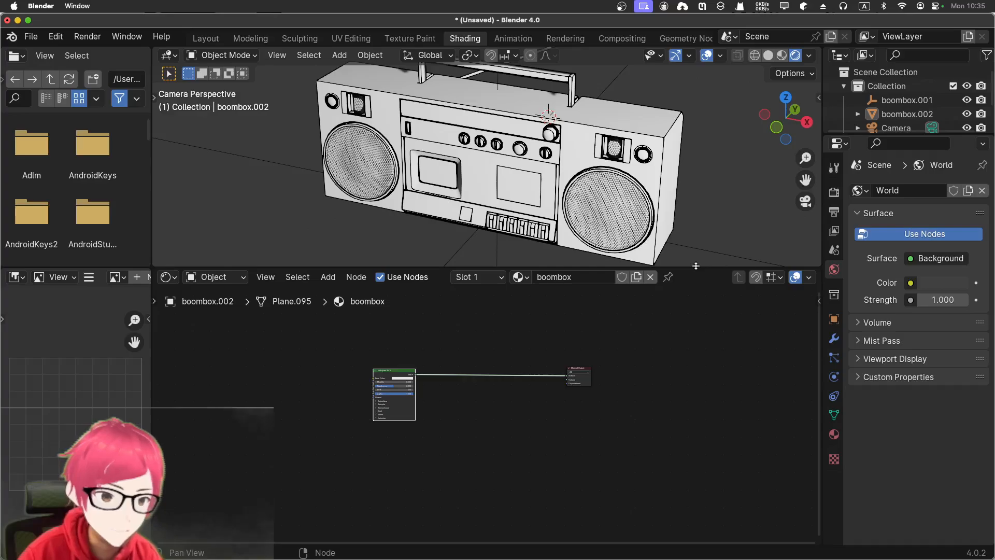
- Adjust the viewport and node area heights, and insert a Shader to RGB node between Principled BSDF and Material Output
{"action": "left_click_drag", "start_coordinate": [696, 266], "coordinate": [698, 352]}
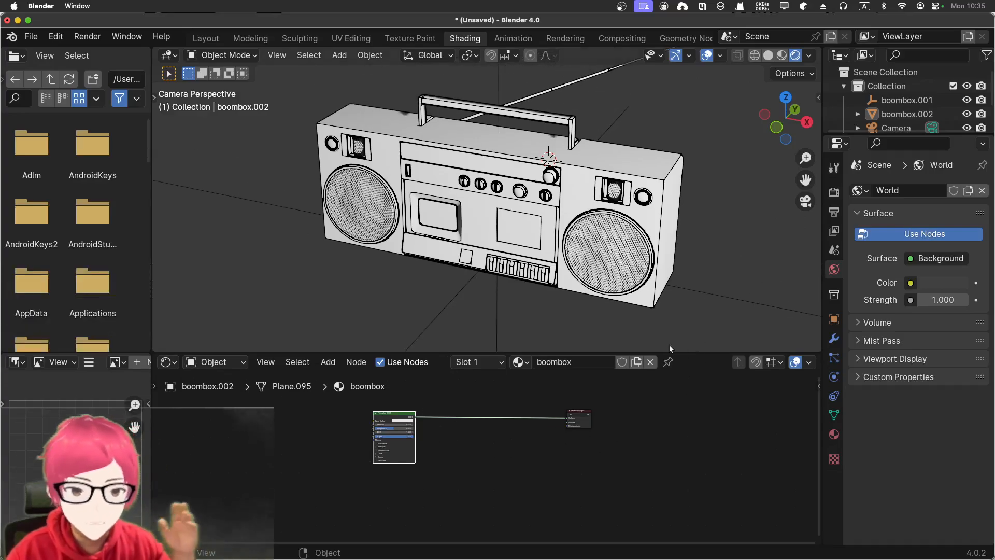
{"action": "left_click_drag", "start_coordinate": [681, 352], "coordinate": [682, 278]}
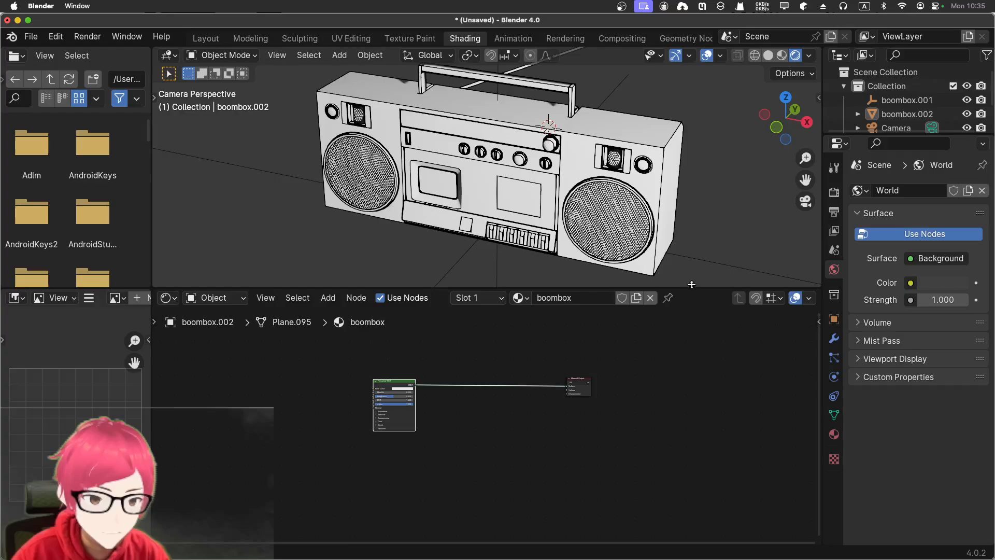
{"action": "scroll", "coordinate": [528, 350], "scroll_direction": "up", "scroll_amount": 2}
{"action": "left_click", "coordinate": [476, 383]}
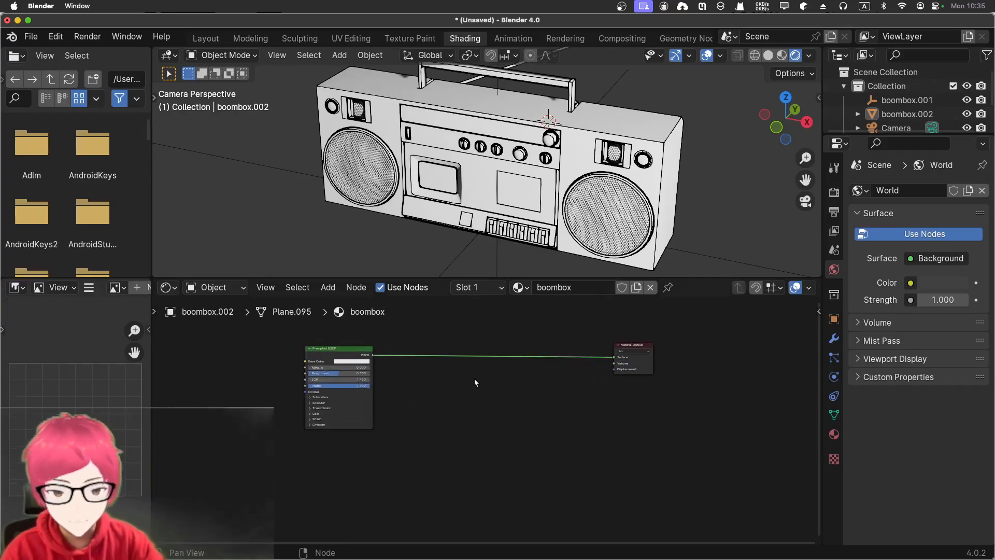
{"action": "key", "text": "shift+a"}
{"action": "left_click", "coordinate": [456, 367]}
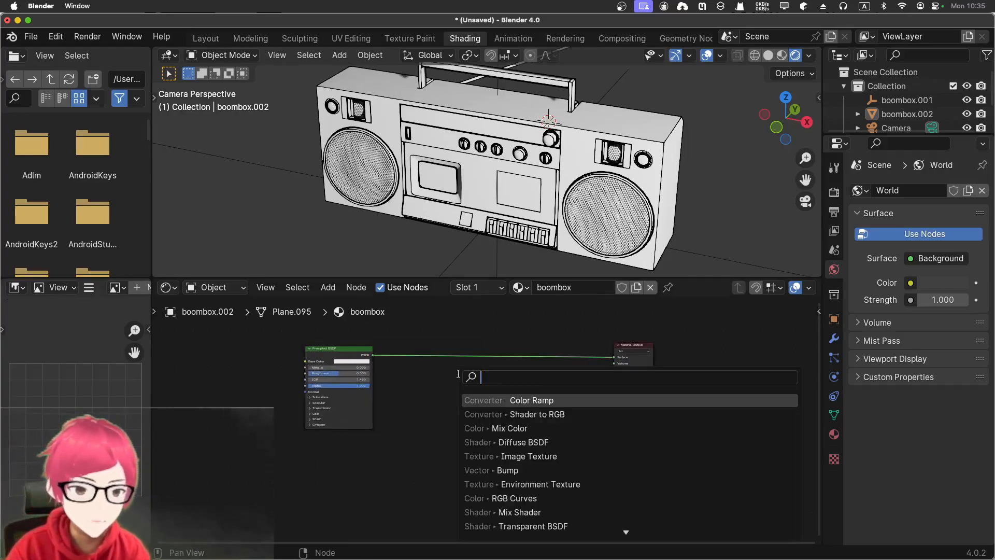
{"action": "type", "text": "shader"}
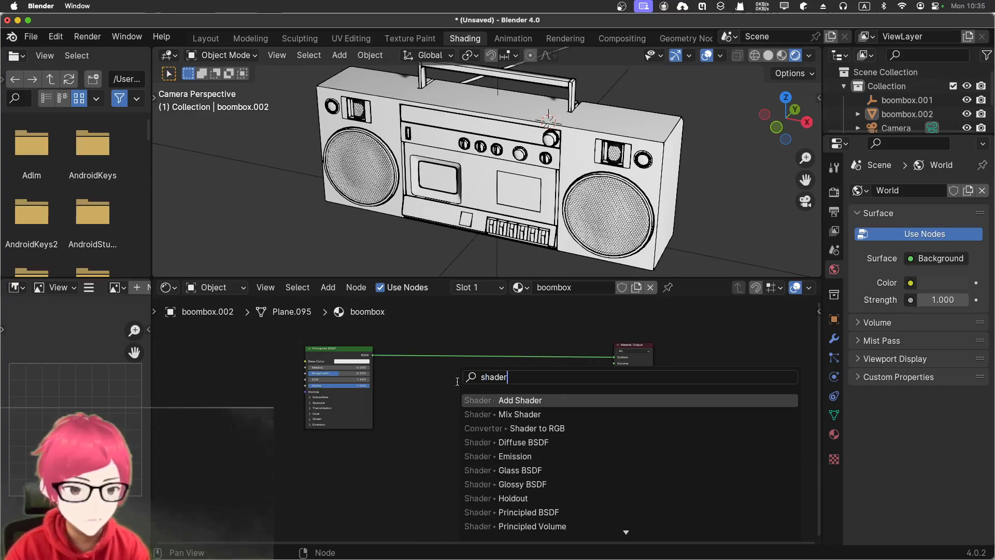
{"action": "key", "text": "Down"}
{"action": "key", "text": "Down"}
{"action": "key", "text": "Return"}
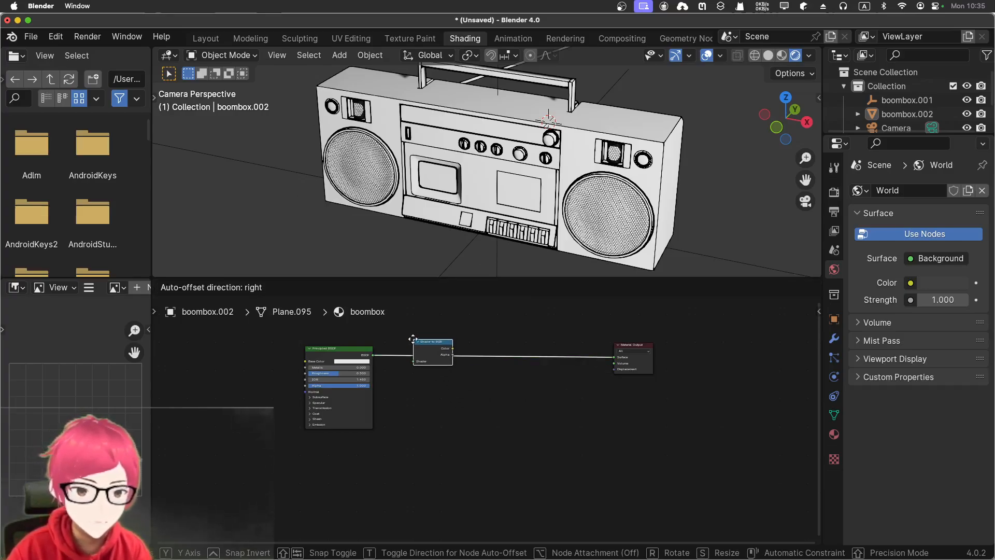
{"action": "left_click", "coordinate": [413, 339]}
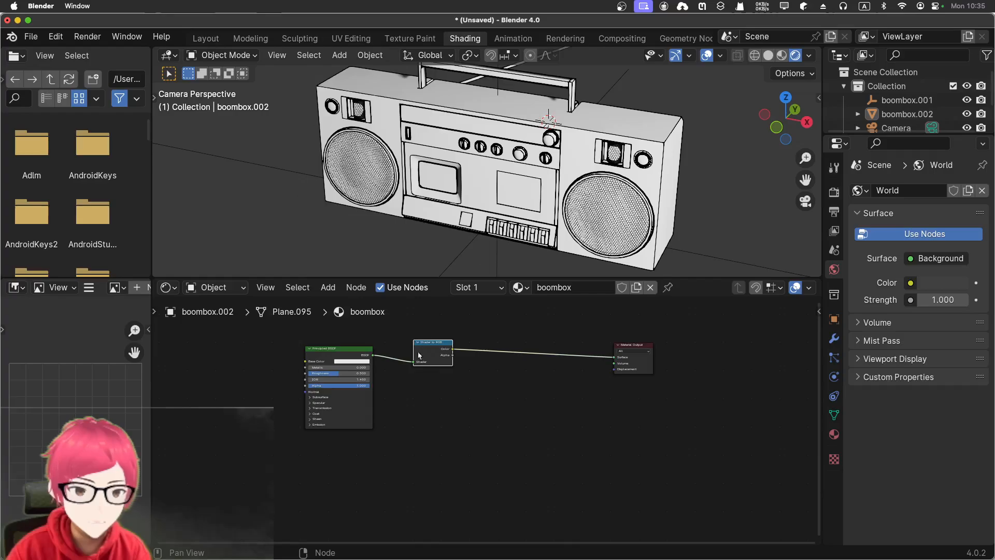
- Open the scene's render properties to check which render engine is used
{"action": "left_click", "coordinate": [834, 213]}
{"action": "left_click", "coordinate": [834, 192]}
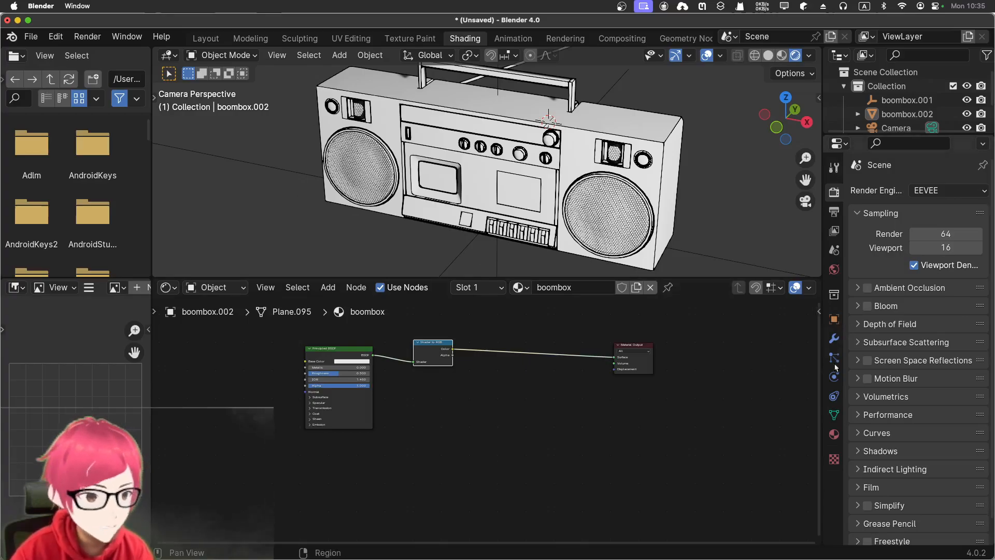
{"action": "scroll", "coordinate": [537, 322], "scroll_direction": "up", "scroll_amount": 2}
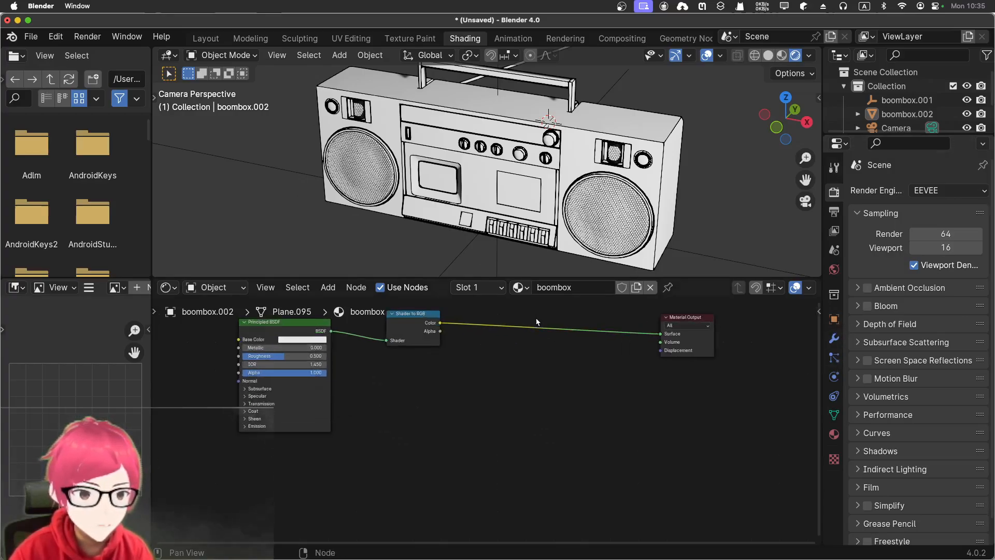
- Insert a Color Ramp node between the Shader to RGB node and Material Output
{"action": "scroll", "coordinate": [536, 323], "scroll_direction": "up", "scroll_amount": 1}
{"action": "scroll", "coordinate": [534, 346], "scroll_direction": "down", "scroll_amount": 2}
{"action": "middle_click_drag", "start_coordinate": [531, 347], "coordinate": [527, 389]}
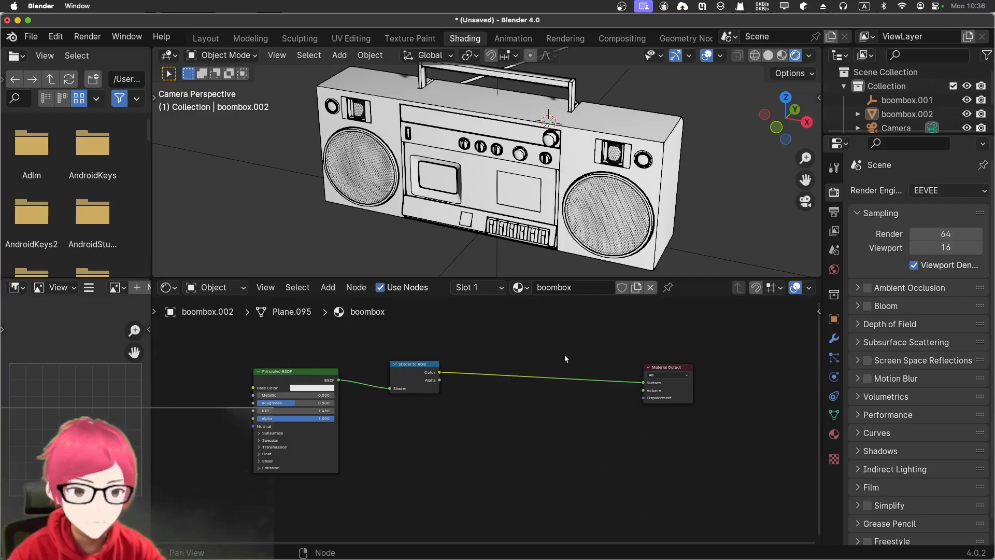
{"action": "key", "text": "shift+a"}
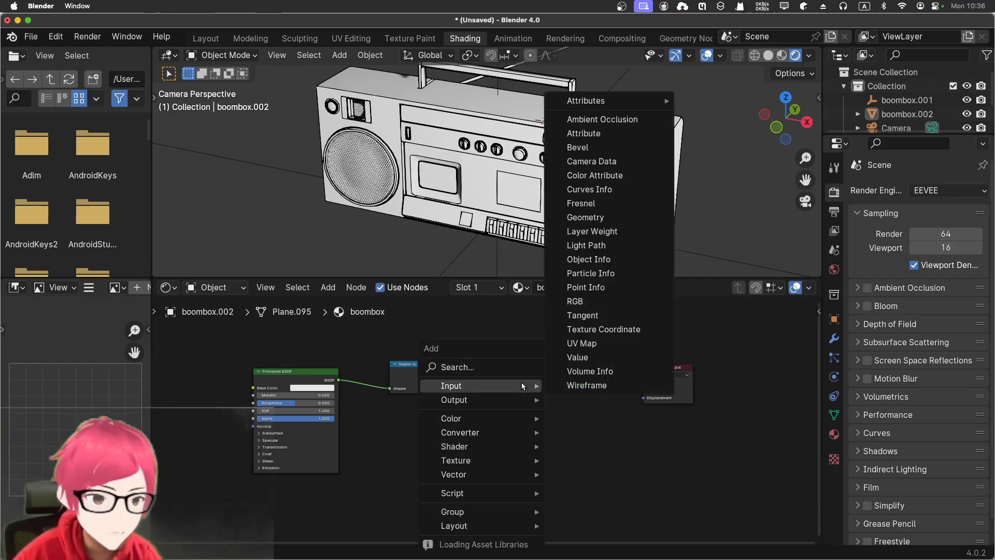
{"action": "left_click", "coordinate": [513, 370]}
{"action": "type", "text": "color"}
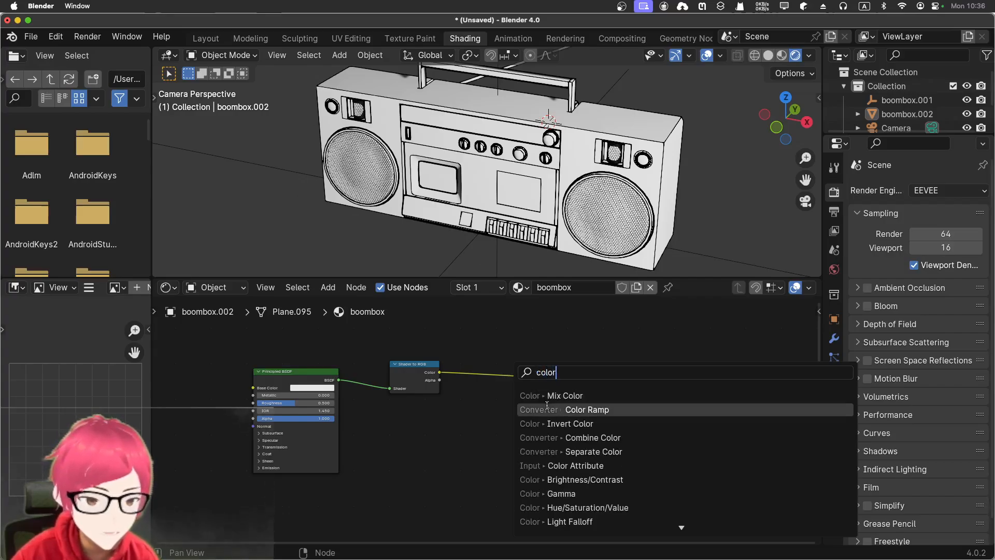
{"action": "left_click", "coordinate": [581, 410]}
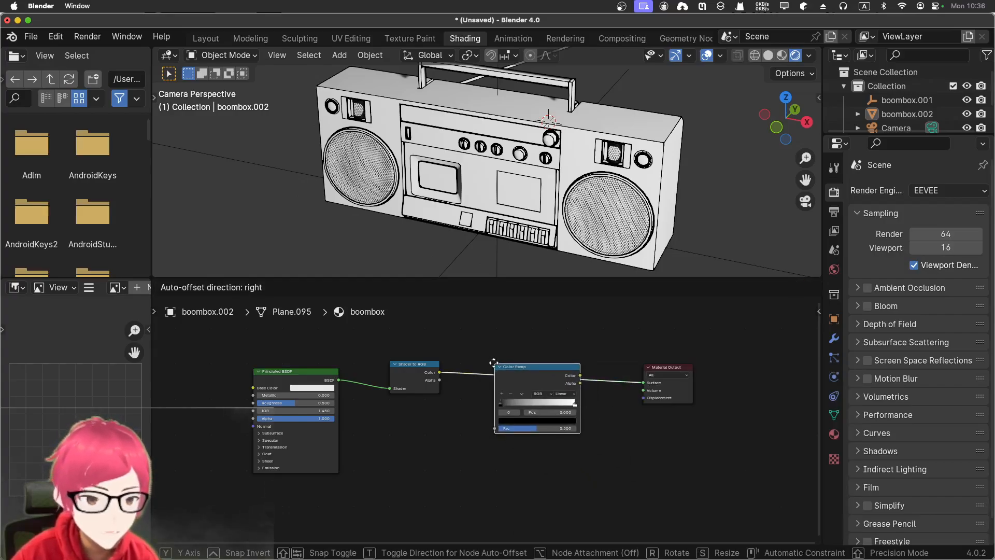
{"action": "left_click", "coordinate": [534, 394]}
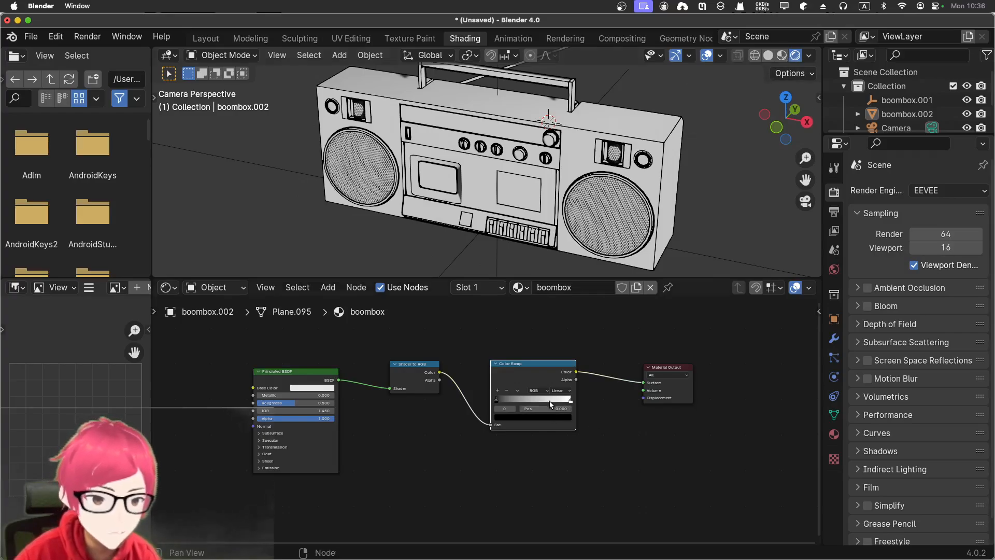
- Move the Color Ramp's white stop slightly inward and its black stop to about 0.07
{"action": "mouse_move", "coordinate": [571, 403]}
{"action": "left_mouse_down"}
{"action": "mouse_move", "coordinate": [539, 399]}
{"action": "mouse_move", "coordinate": [565, 401]}
{"action": "left_mouse_up"}
{"action": "mouse_move", "coordinate": [498, 405]}
{"action": "left_mouse_down"}
{"action": "mouse_move", "coordinate": [518, 402]}
{"action": "mouse_move", "coordinate": [505, 401]}
{"action": "left_mouse_up"}
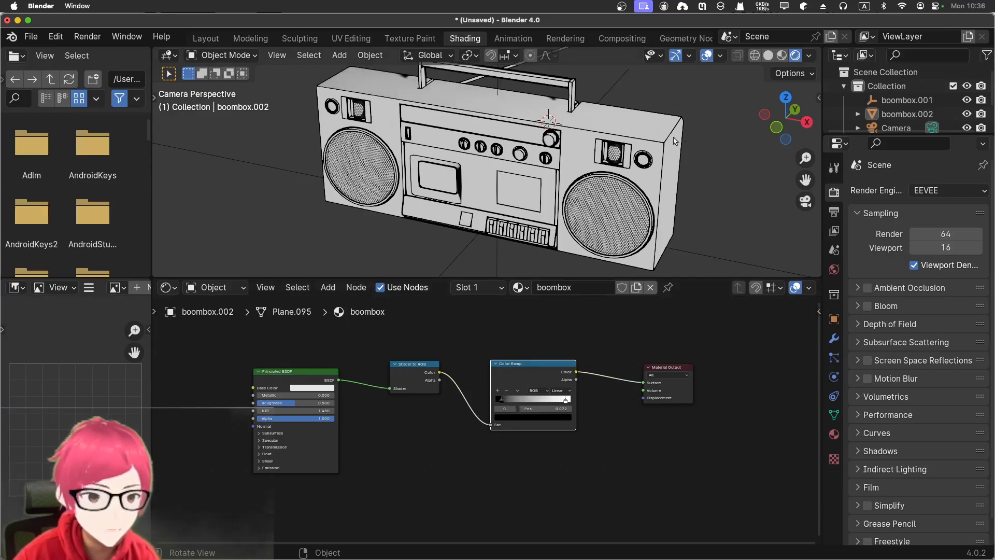
- Preview the boombox in Material Preview shading while sliding the Color Ramp's white stop down to about 0.007
{"action": "left_click", "coordinate": [782, 55]}
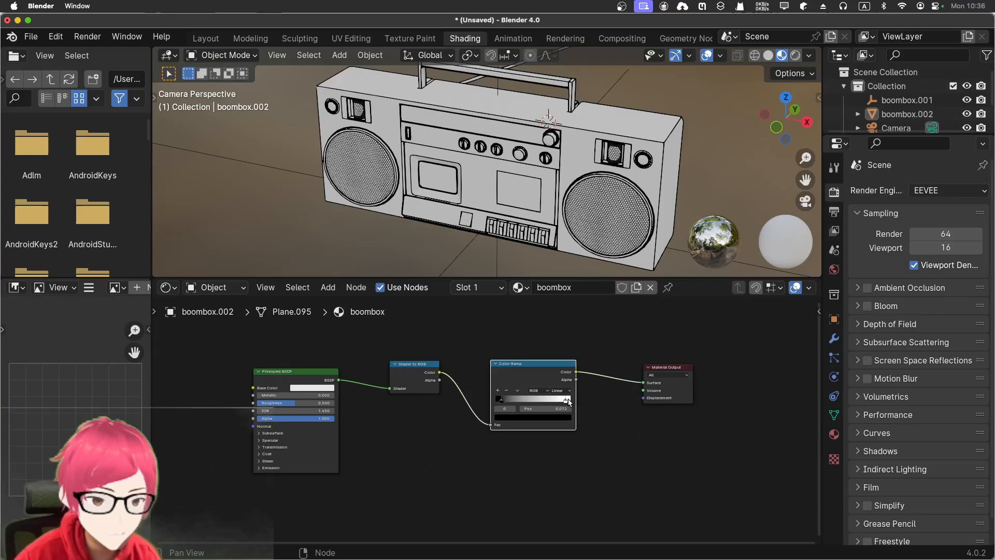
{"action": "left_click_drag", "start_coordinate": [569, 402], "coordinate": [546, 401]}
{"action": "scroll", "coordinate": [672, 209], "scroll_direction": "down", "scroll_amount": 3}
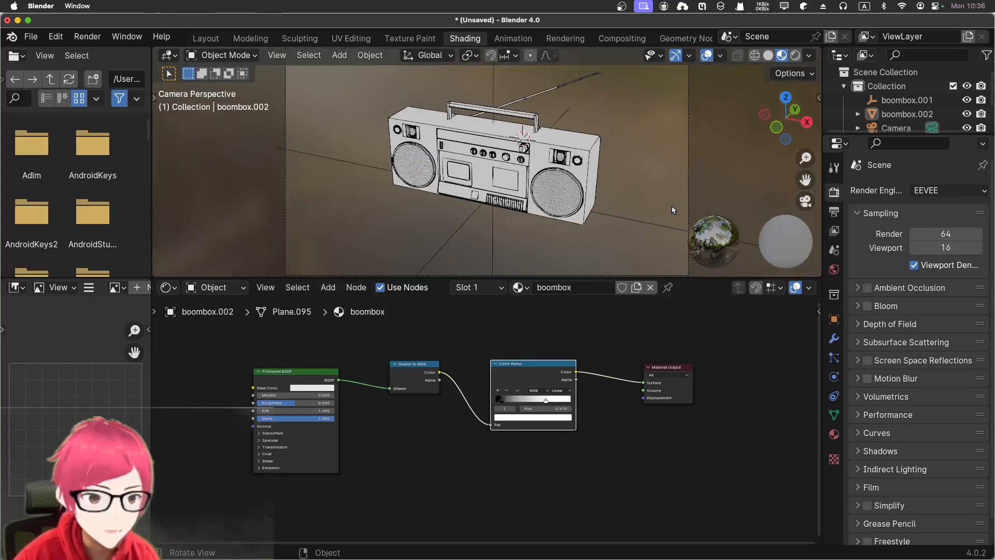
{"action": "scroll", "coordinate": [672, 207], "scroll_direction": "up", "scroll_amount": 4}
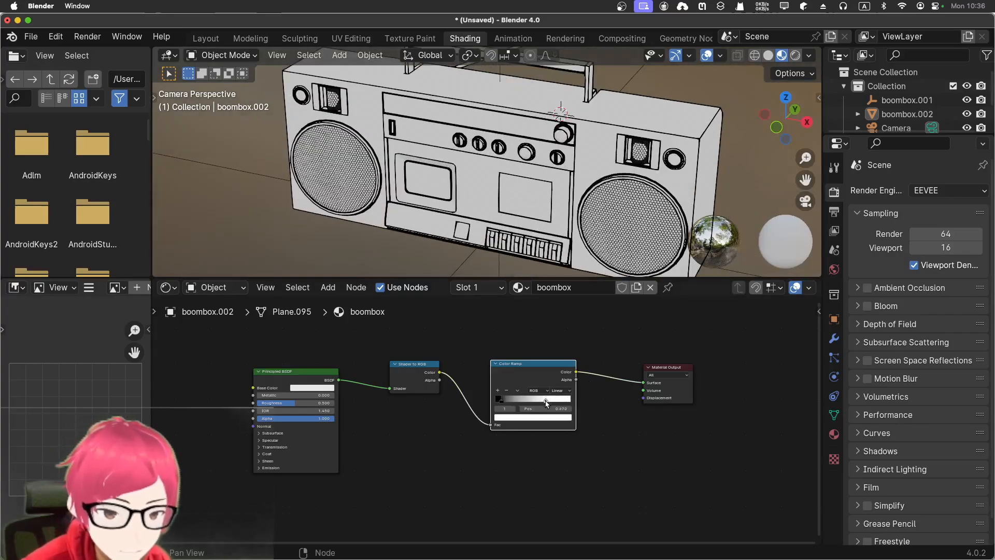
{"action": "left_click_drag", "start_coordinate": [547, 403], "coordinate": [497, 403]}
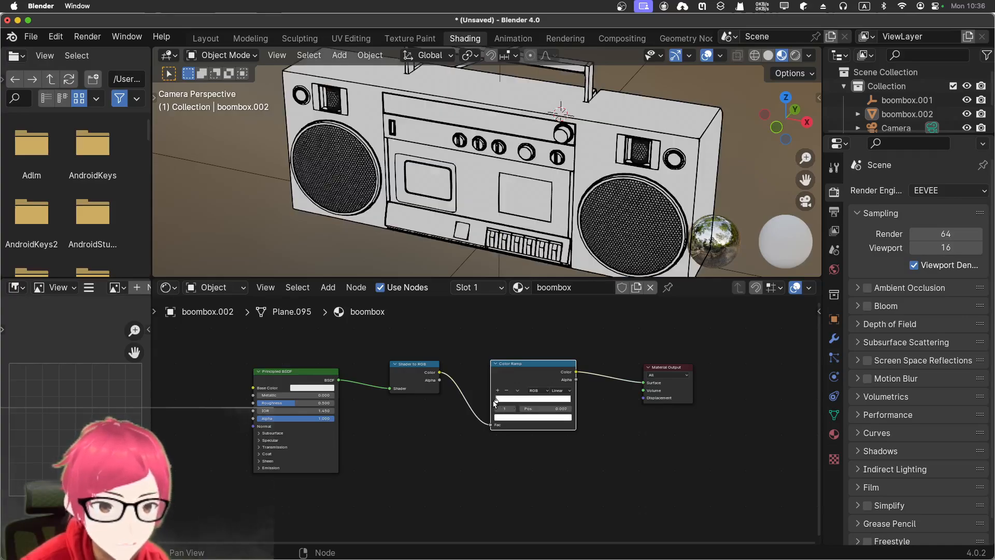
- Return the viewport to Rendered shading and slide the Color Ramp's white stop back to about the middle of the ramp
{"action": "left_click", "coordinate": [795, 55]}
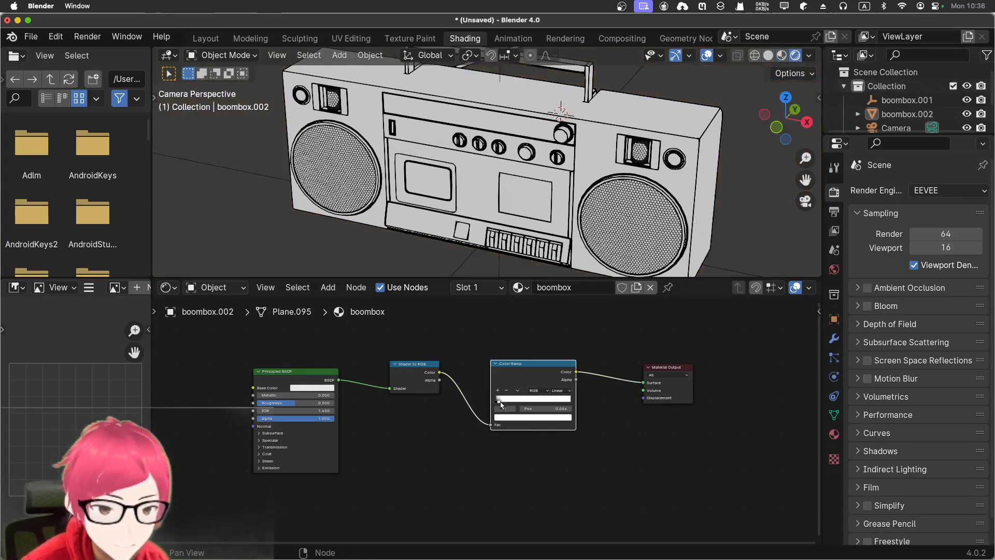
{"action": "left_click_drag", "start_coordinate": [498, 404], "coordinate": [496, 405]}
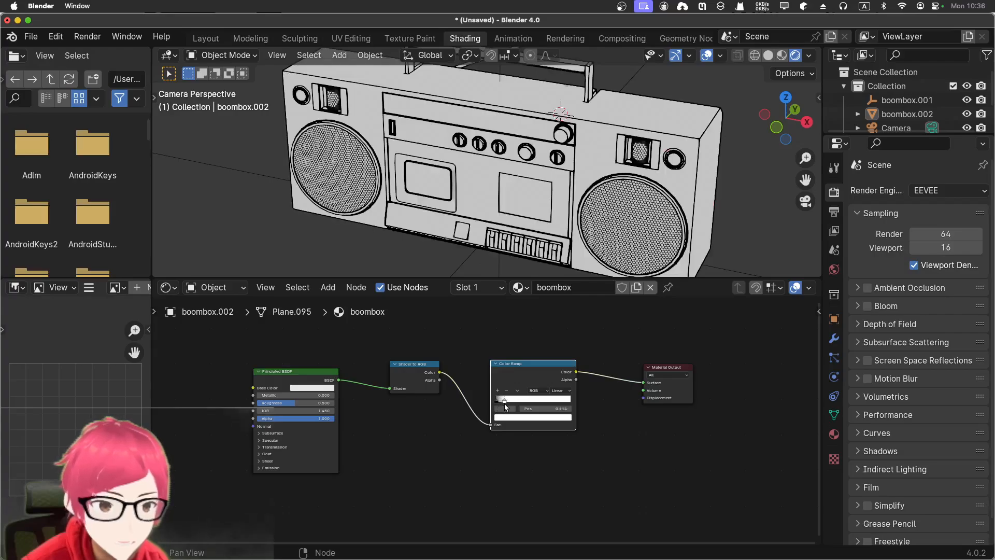
{"action": "left_click_drag", "start_coordinate": [497, 405], "coordinate": [535, 401]}
- Select the point light and set its power to 10 W
{"action": "scroll", "coordinate": [752, 204], "scroll_direction": "down", "scroll_amount": 5}
{"action": "middle_click_drag", "start_coordinate": [715, 201], "coordinate": [666, 213]}
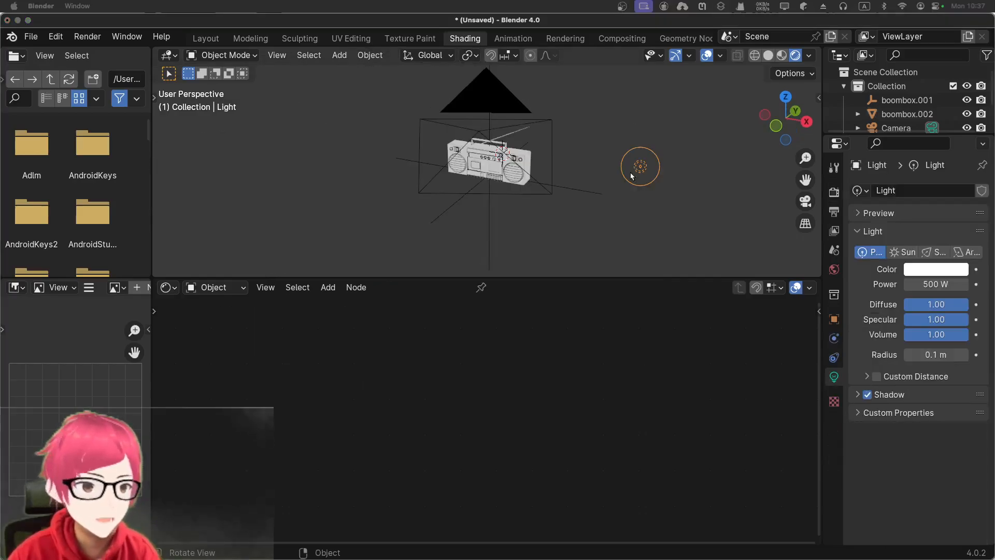
{"action": "scroll", "coordinate": [534, 132], "scroll_direction": "up", "scroll_amount": 5}
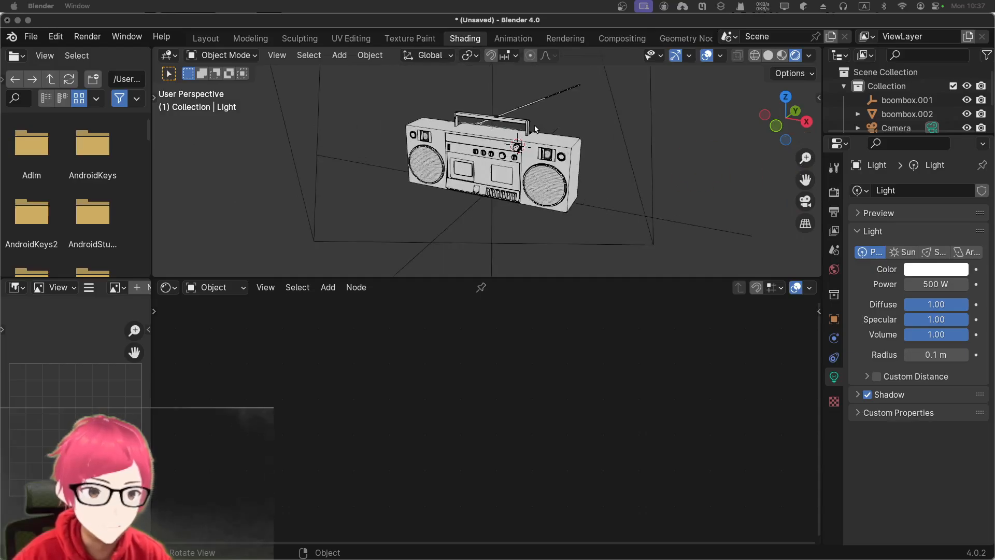
{"action": "left_click", "coordinate": [519, 149]}
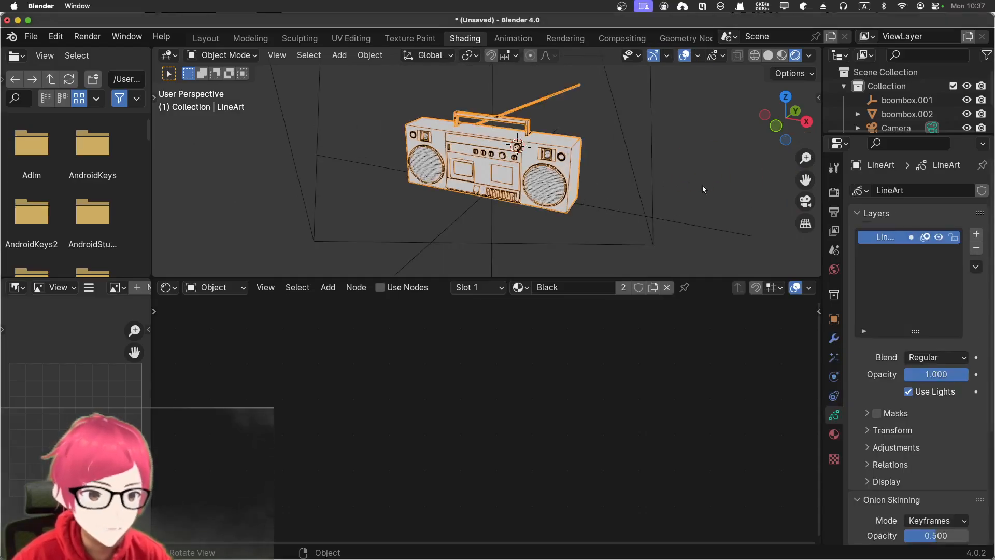
{"action": "scroll", "coordinate": [902, 109], "scroll_direction": "down", "scroll_amount": 3}
{"action": "left_click", "coordinate": [899, 106]}
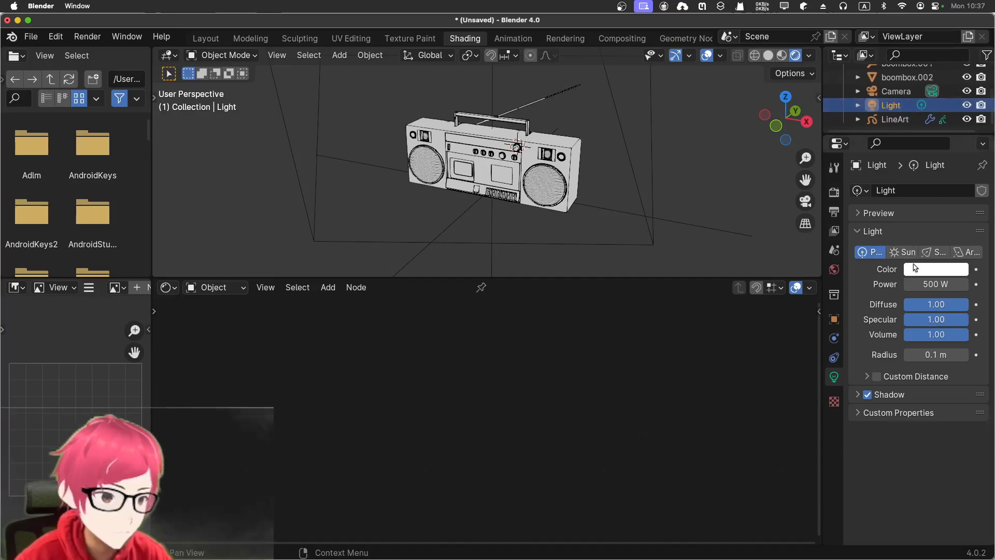
{"action": "left_click", "coordinate": [928, 284]}
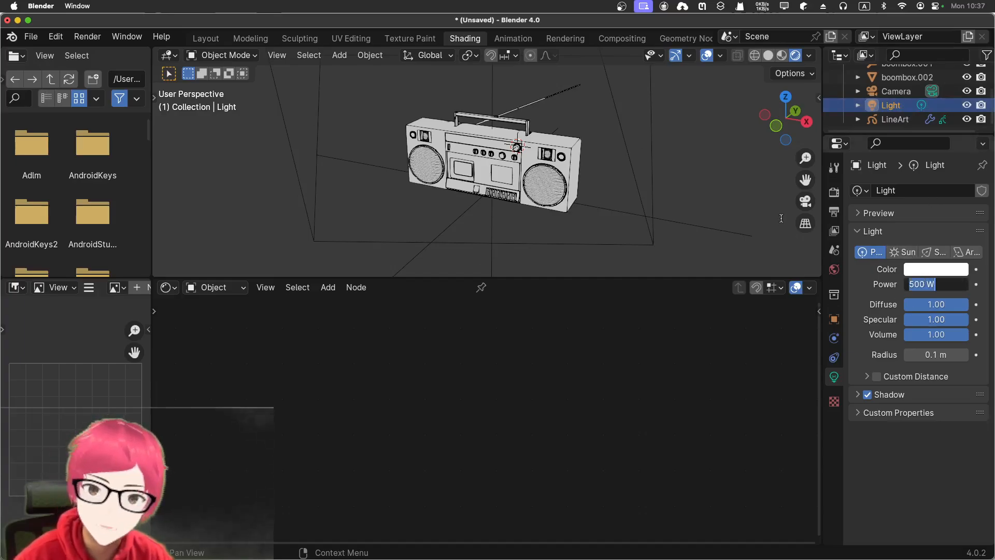
{"action": "key", "text": "Return"}
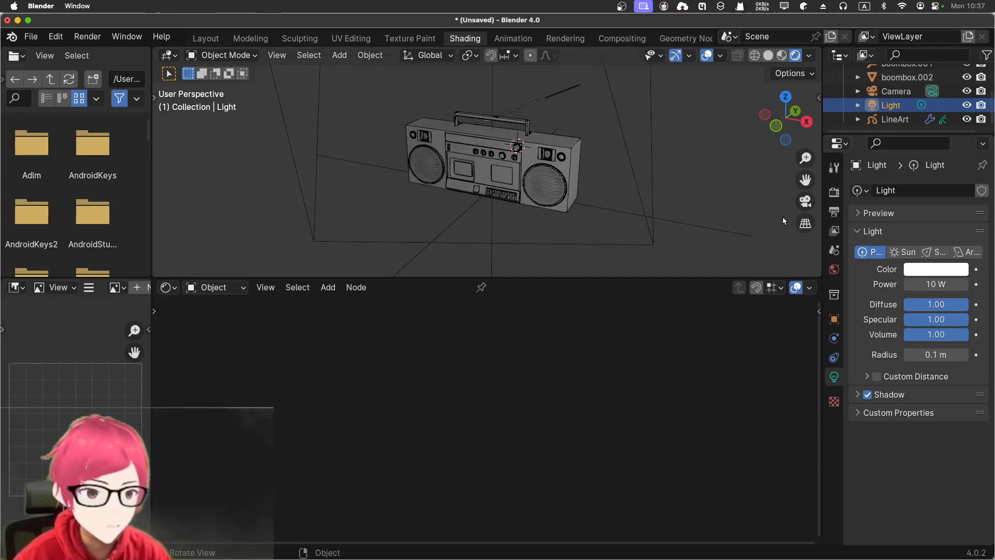
- Move the point light closer to the boombox in the front view, about 0.7 m towards negative X and 0.3 m down
{"action": "scroll", "coordinate": [714, 196], "scroll_direction": "down", "scroll_amount": 5}
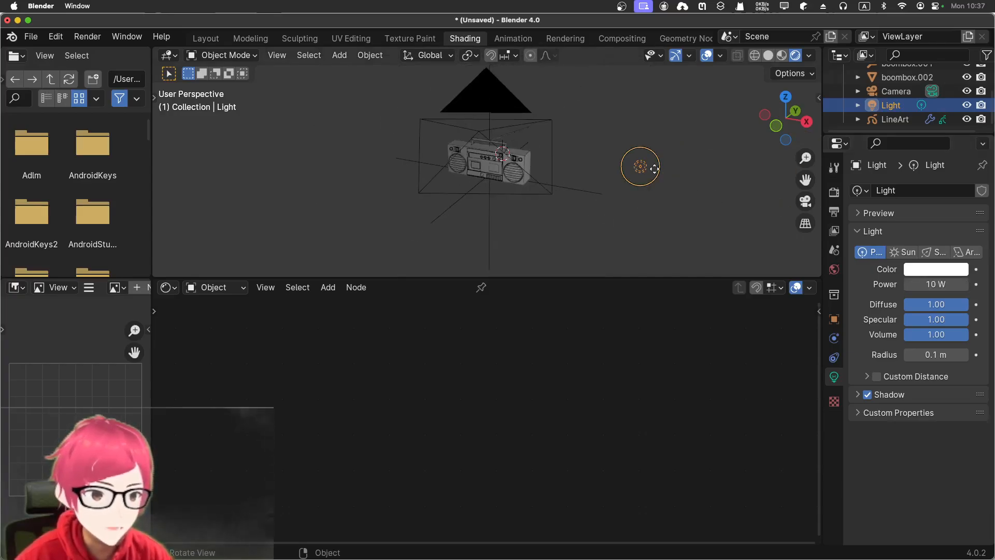
{"action": "key", "text": "KP_1"}
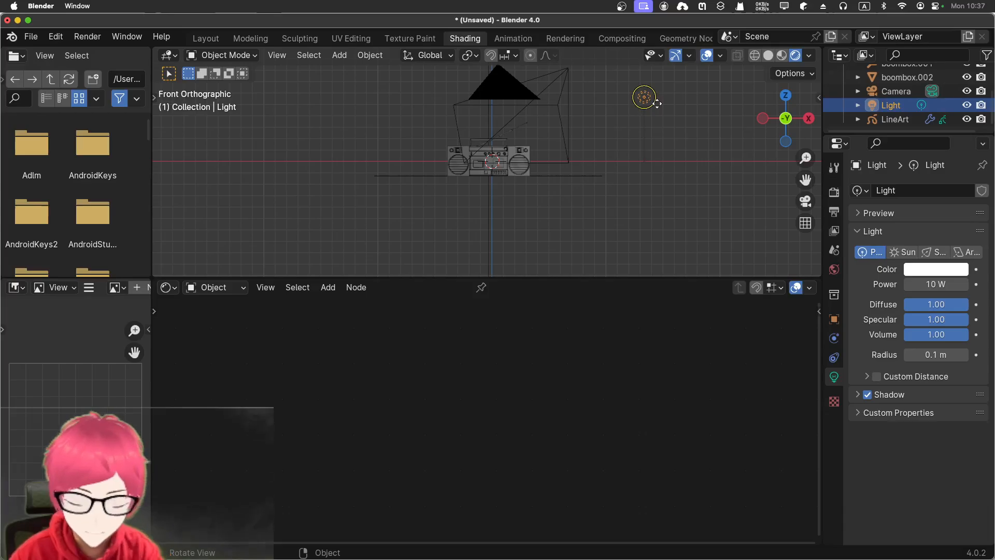
{"action": "key", "text": "g"}
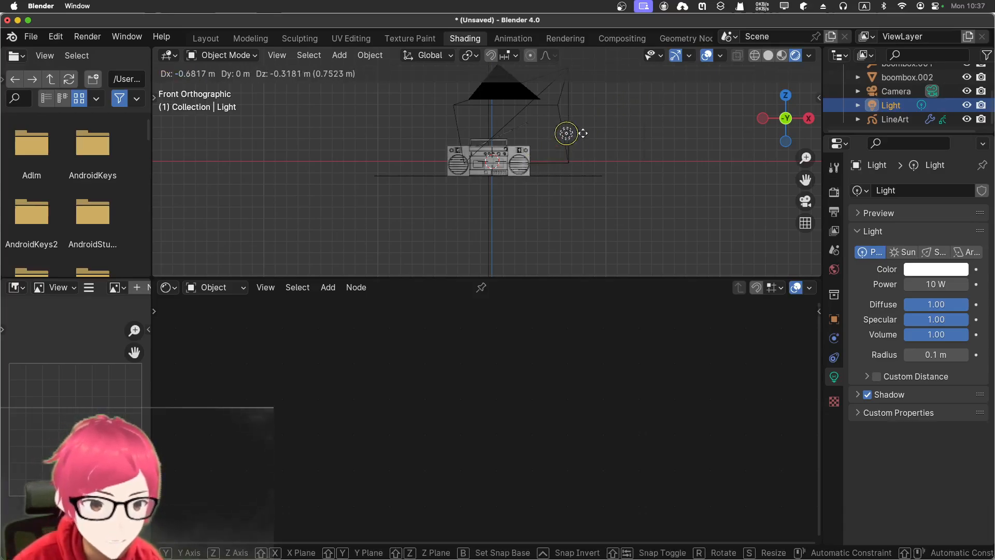
{"action": "left_click", "coordinate": [573, 138]}
{"action": "scroll", "coordinate": [596, 146], "scroll_direction": "up", "scroll_amount": 3}
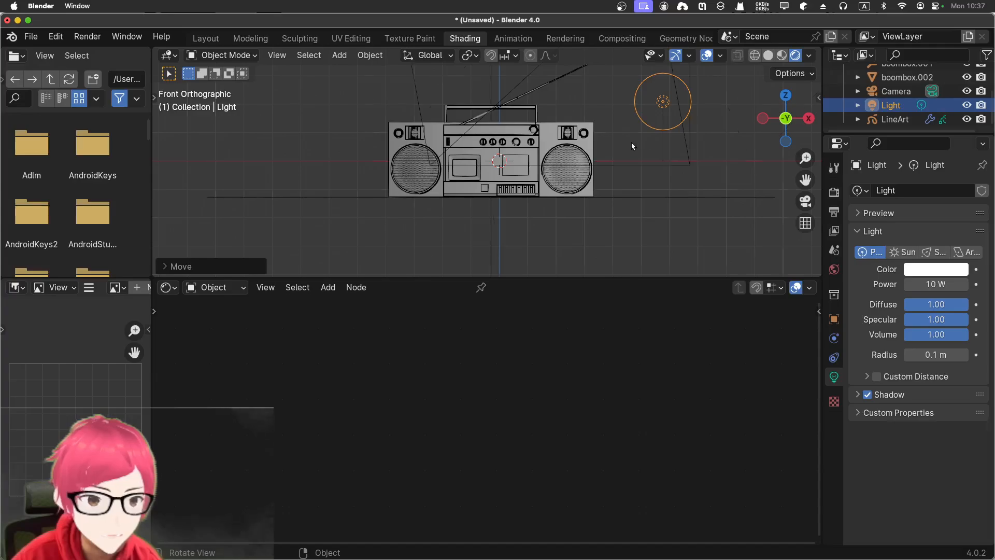
- Move the point light freely in perspective view by about 0.55 m, bringing it up beside the boombox's near end
{"action": "middle_click_drag", "start_coordinate": [631, 142], "coordinate": [585, 186]}
{"action": "scroll", "coordinate": [586, 185], "scroll_direction": "down", "scroll_amount": 3}
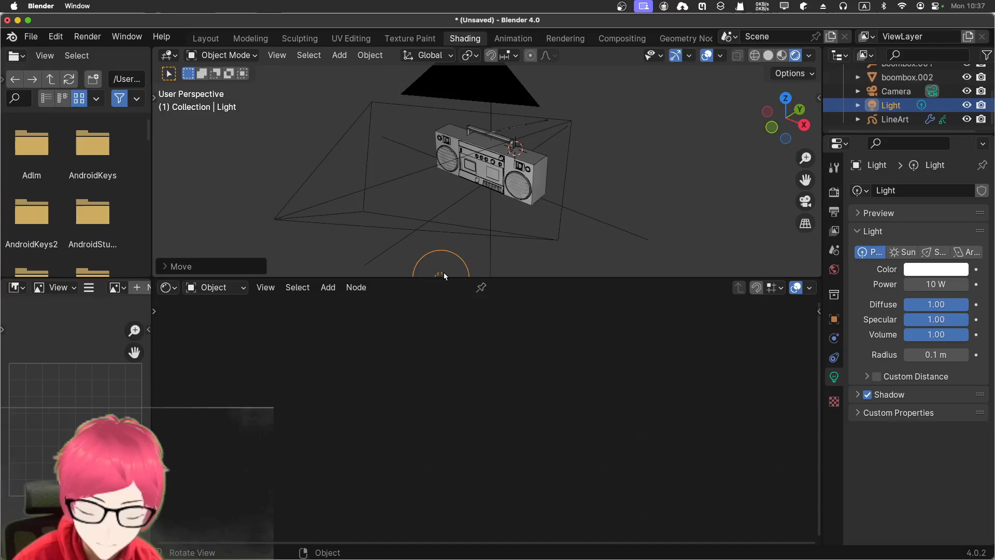
{"action": "key", "text": "g"}
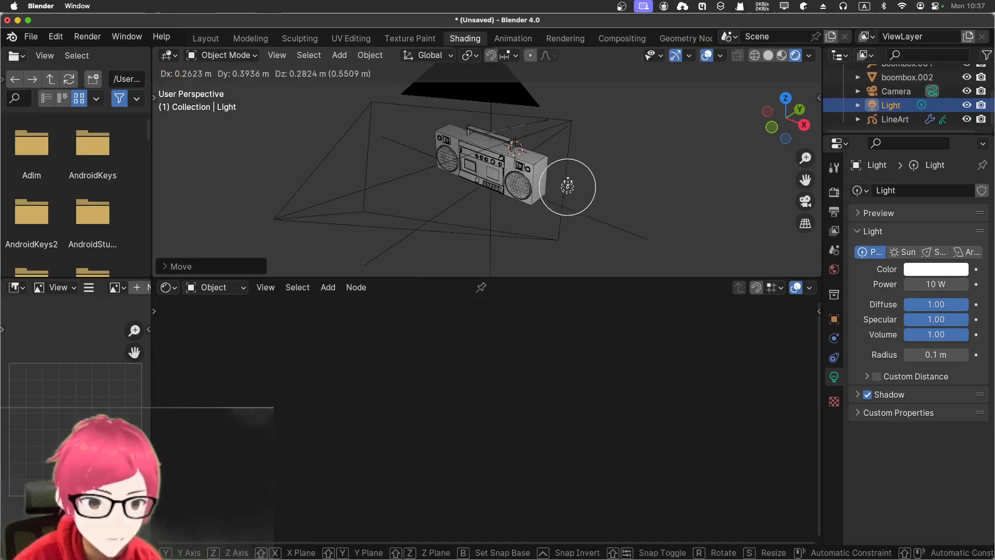
{"action": "left_click", "coordinate": [559, 189]}
{"action": "middle_click_drag", "start_coordinate": [521, 251], "coordinate": [587, 206]}
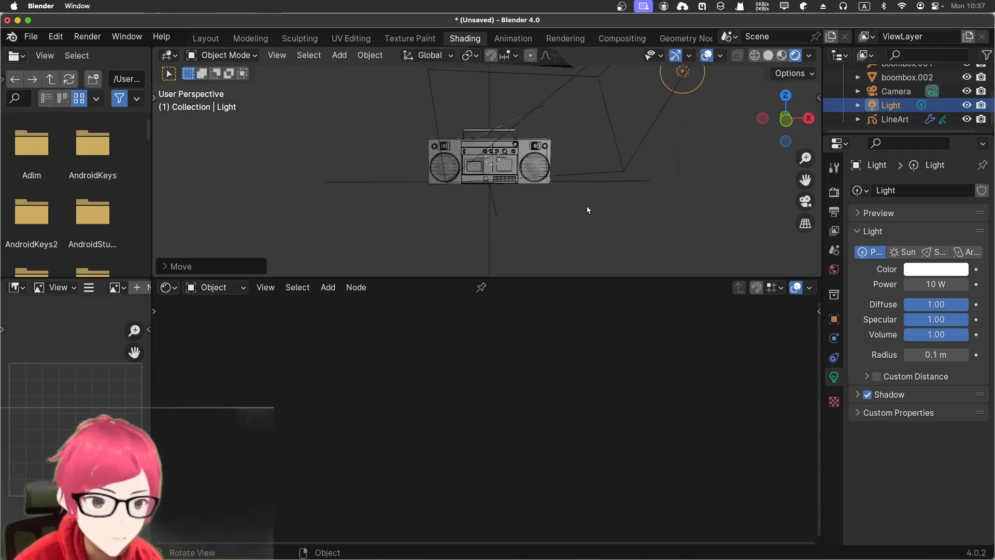
{"action": "scroll", "coordinate": [586, 206], "scroll_direction": "up", "scroll_amount": 3}
- Select the boombox mesh and move its Color Ramp's white stop to about 0.807
{"action": "left_click", "coordinate": [558, 191]}
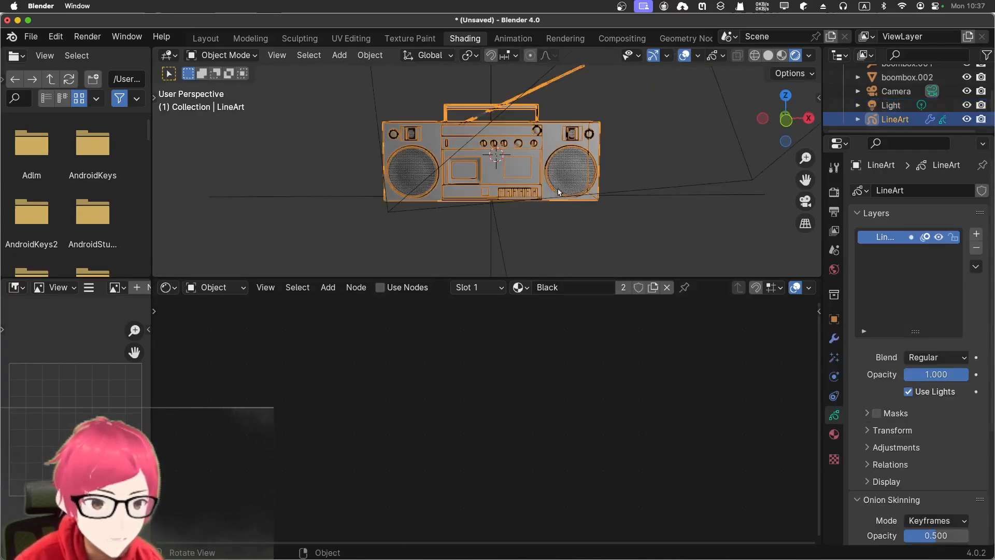
{"action": "left_click", "coordinate": [585, 174]}
{"action": "left_click", "coordinate": [565, 150]}
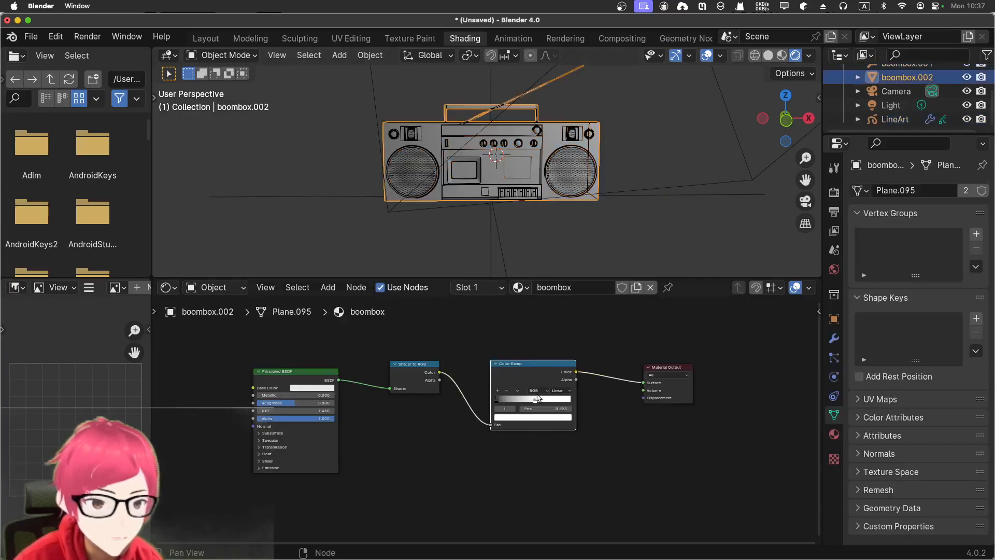
{"action": "mouse_move", "coordinate": [535, 403]}
{"action": "left_mouse_down"}
{"action": "mouse_move", "coordinate": [502, 398]}
{"action": "mouse_move", "coordinate": [559, 401]}
{"action": "left_mouse_up"}
{"action": "scroll", "coordinate": [570, 390], "scroll_direction": "up", "scroll_amount": 2}
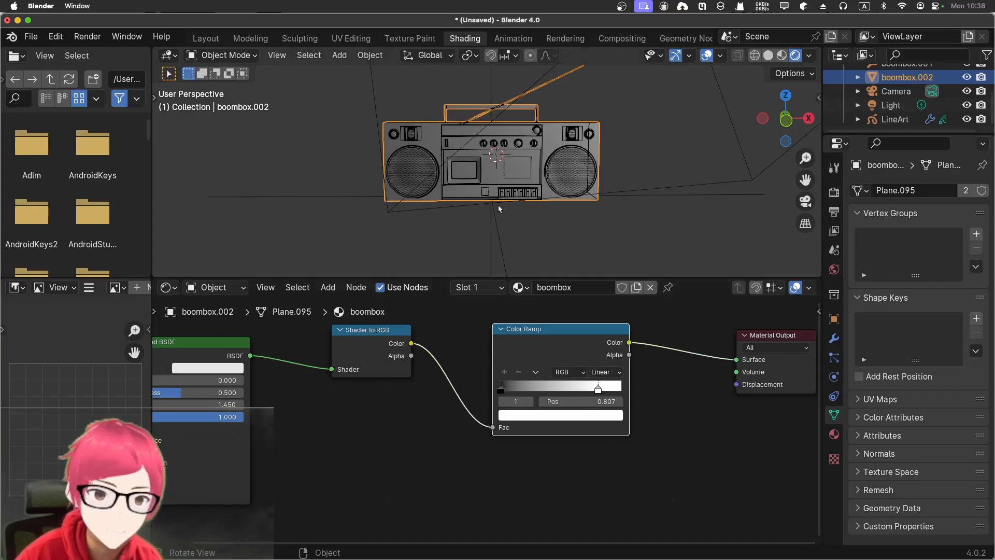
- Set the Color Ramp's interpolation to Constant, slide its white stop to about 0.1 and return it to 1.000
{"action": "middle_click_drag", "start_coordinate": [587, 238], "coordinate": [548, 254]}
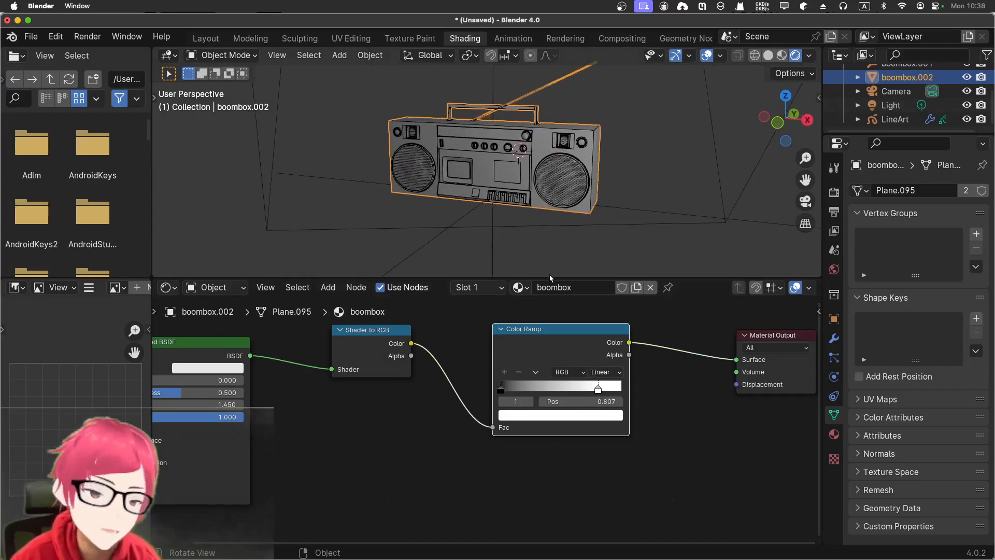
{"action": "left_click", "coordinate": [604, 371]}
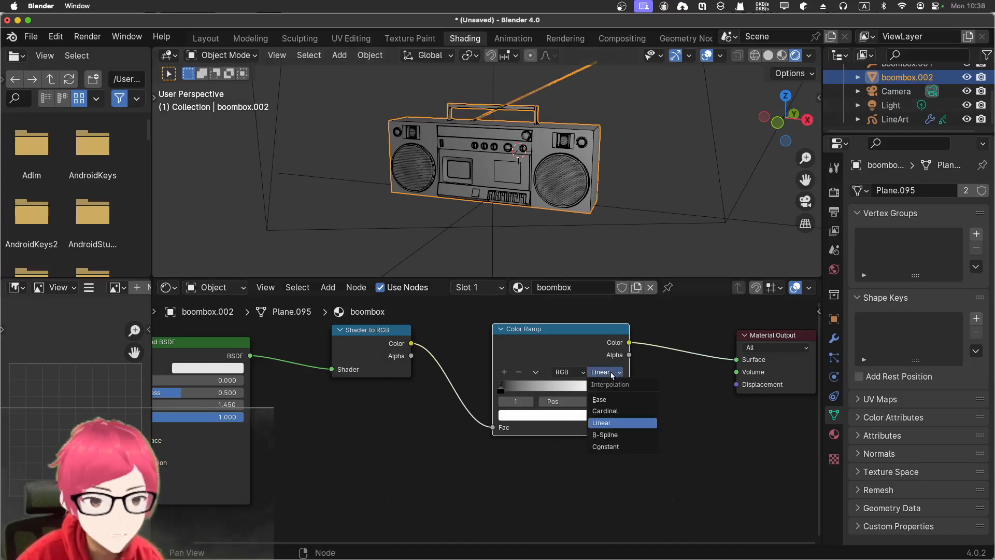
{"action": "left_click", "coordinate": [620, 447]}
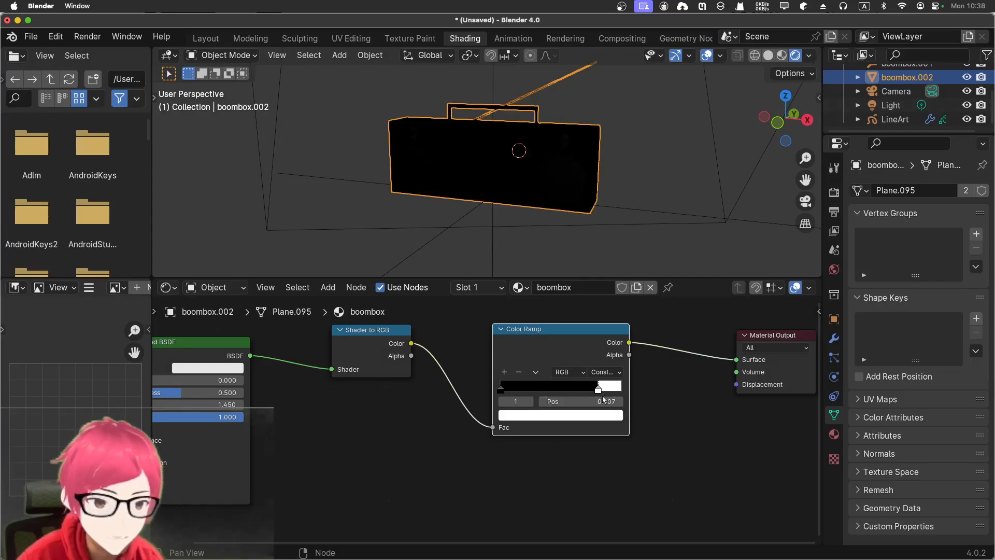
{"action": "left_click_drag", "start_coordinate": [599, 394], "coordinate": [511, 388]}
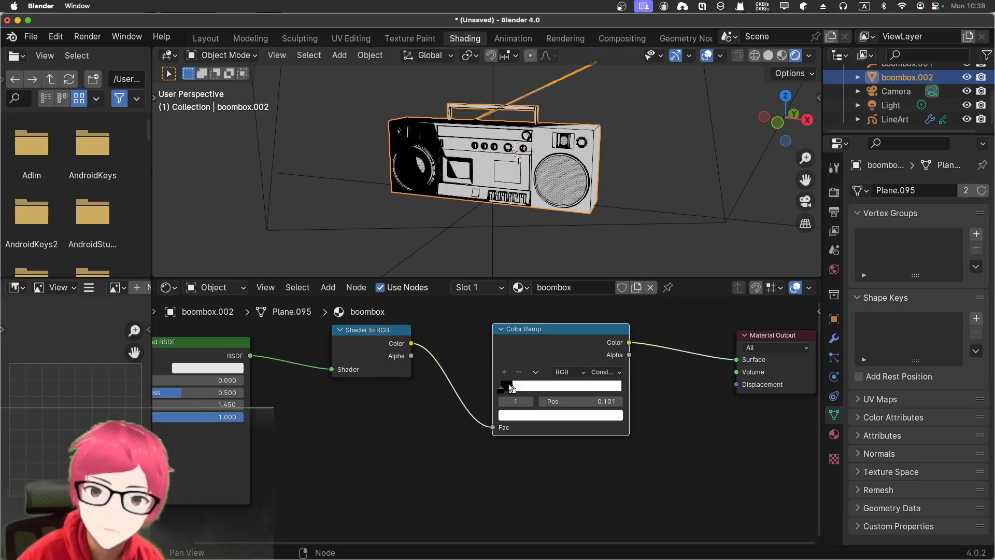
{"action": "left_click_drag", "start_coordinate": [511, 389], "coordinate": [628, 390]}
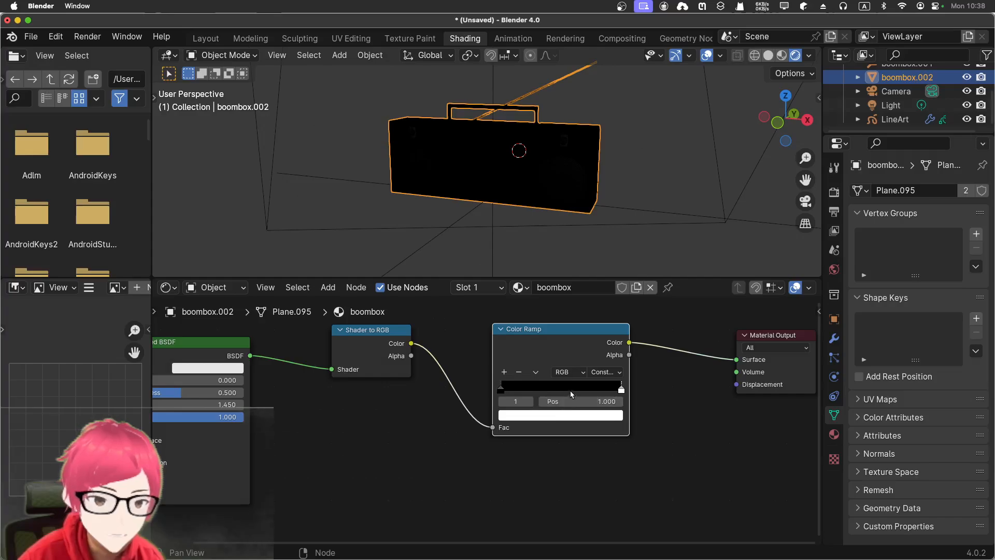
- Add a middle stop to the Color Ramp, colour it grey and place it at about 0.092
{"action": "left_click", "coordinate": [504, 372]}
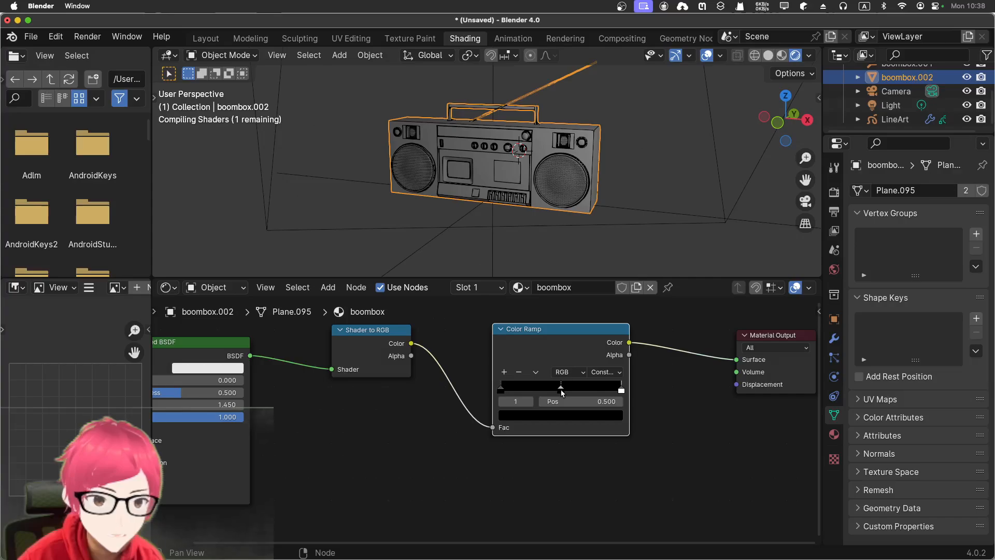
{"action": "left_click_drag", "start_coordinate": [551, 390], "coordinate": [528, 388]}
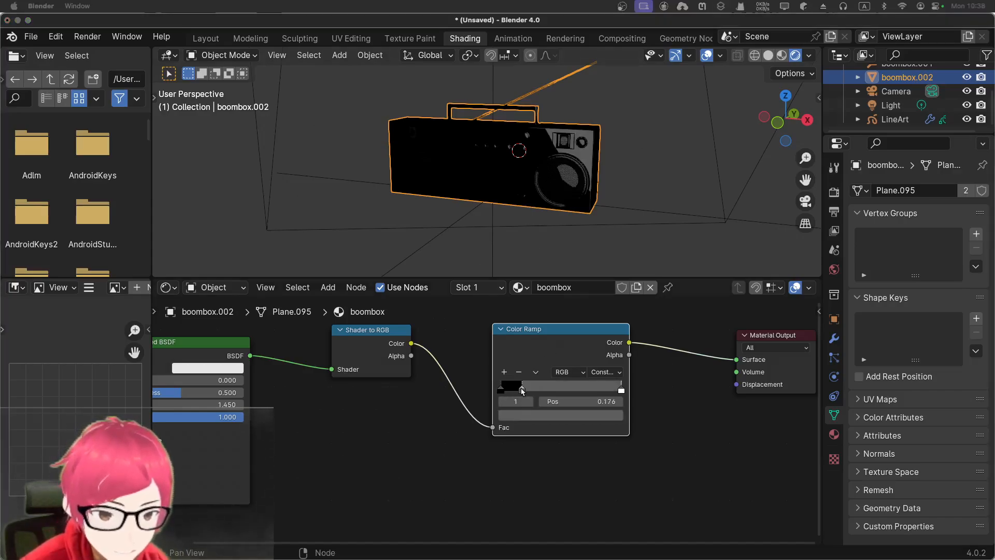
{"action": "left_click_drag", "start_coordinate": [521, 389], "coordinate": [544, 389]}
{"action": "left_click", "coordinate": [559, 418]}
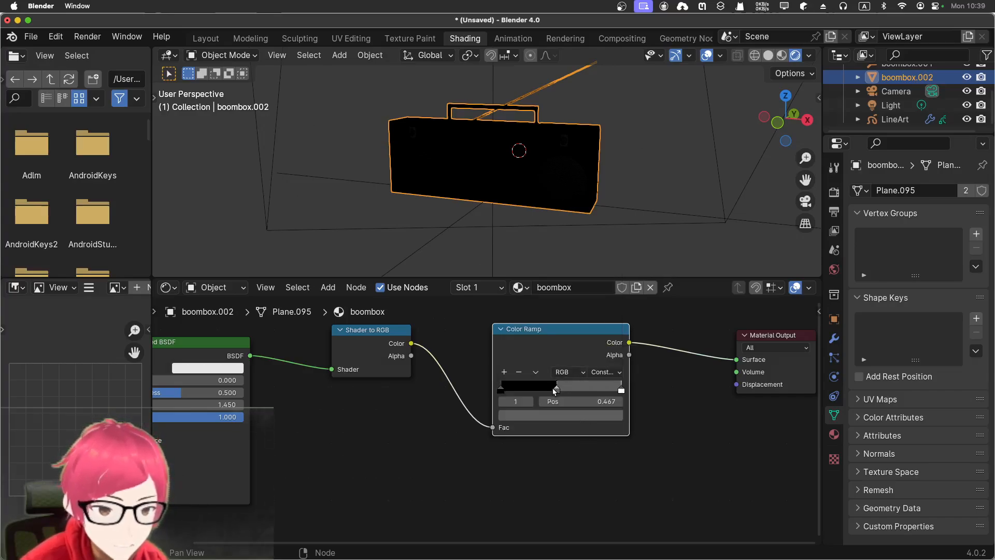
{"action": "left_click_drag", "start_coordinate": [554, 391], "coordinate": [508, 392]}
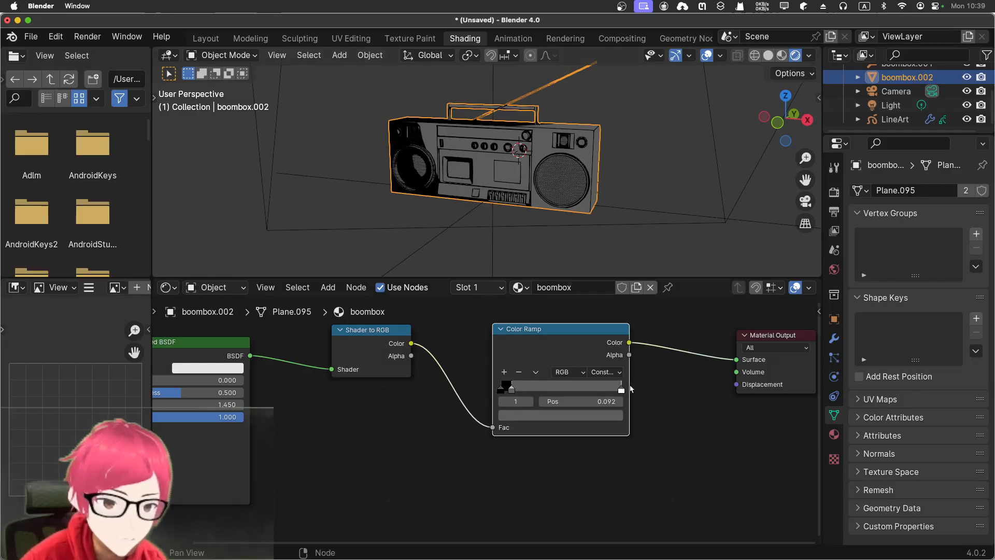
- Move the Color Ramp's white stop to about 0.15 and deselect the boombox to inspect its three-tone shading
{"action": "mouse_move", "coordinate": [621, 390]}
{"action": "left_mouse_down"}
{"action": "mouse_move", "coordinate": [511, 385]}
{"action": "mouse_move", "coordinate": [516, 375]}
{"action": "left_mouse_up"}
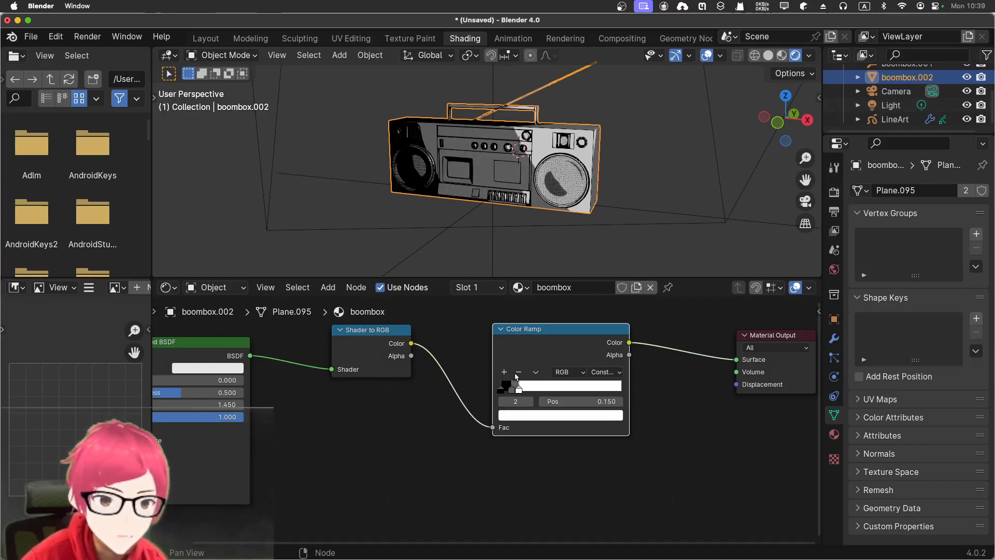
{"action": "left_click_drag", "start_coordinate": [516, 374], "coordinate": [517, 376]}
{"action": "left_click", "coordinate": [657, 182]}
{"action": "middle_click_drag", "start_coordinate": [658, 151], "coordinate": [651, 151]}
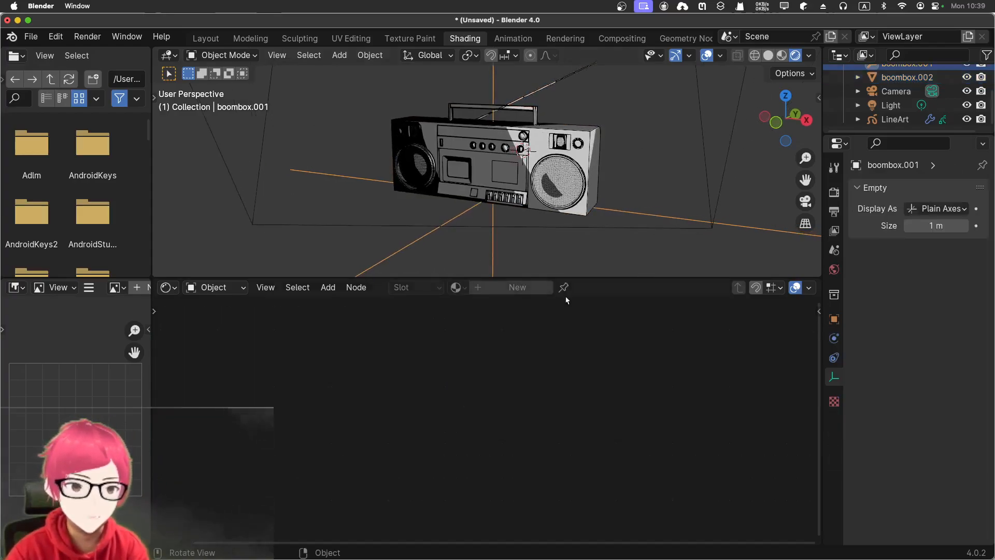
- Reselect the boombox mesh, shift the Color Ramp's white stop to about 0.206 and deselect the mesh
{"action": "left_click", "coordinate": [517, 176]}
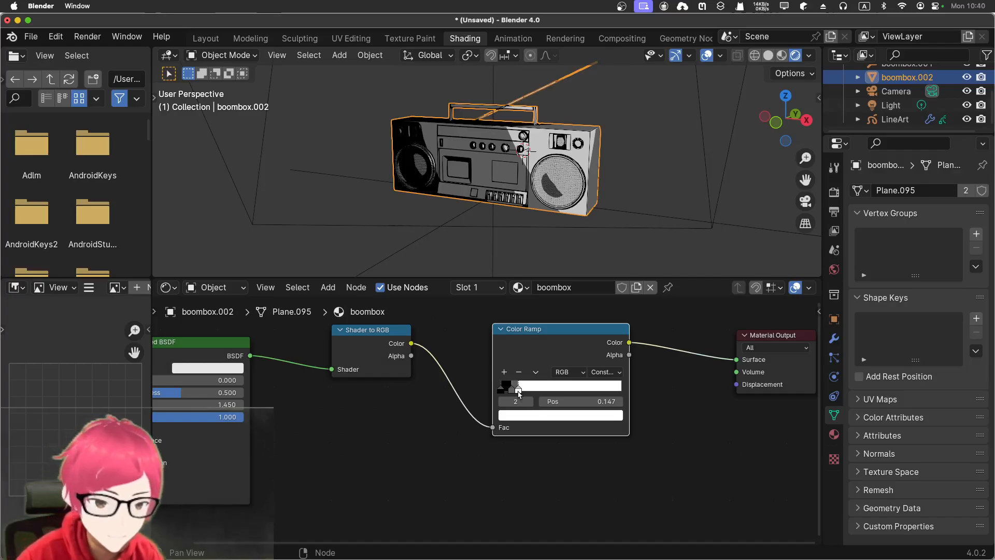
{"action": "mouse_move", "coordinate": [517, 385]}
{"action": "left_mouse_down"}
{"action": "mouse_move", "coordinate": [512, 395]}
{"action": "mouse_move", "coordinate": [536, 390]}
{"action": "mouse_move", "coordinate": [525, 390]}
{"action": "left_mouse_up"}
{"action": "left_click", "coordinate": [645, 162]}
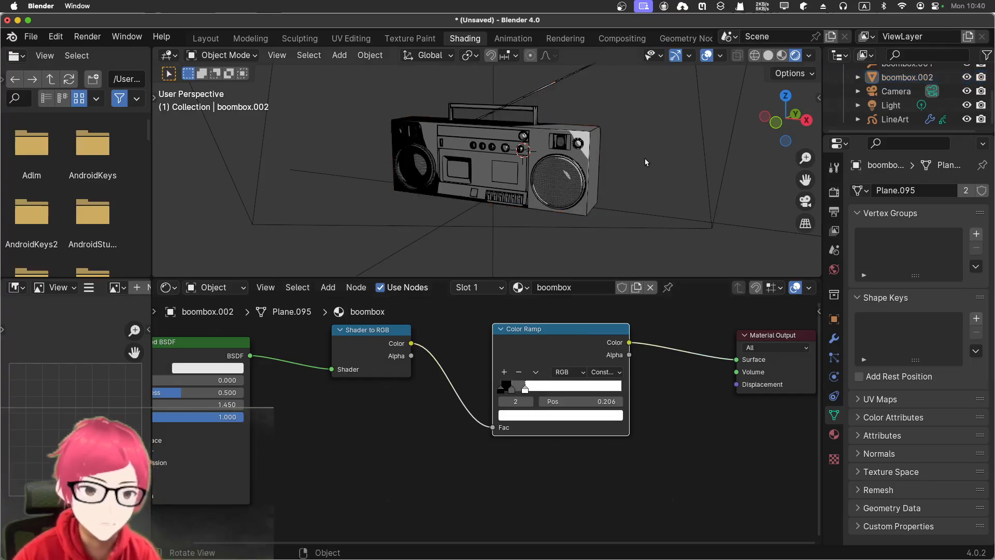
- Select the light, restore the camera view framed on the boombox and switch to the Layout workspace
{"action": "middle_click_drag", "start_coordinate": [630, 202], "coordinate": [689, 185]}
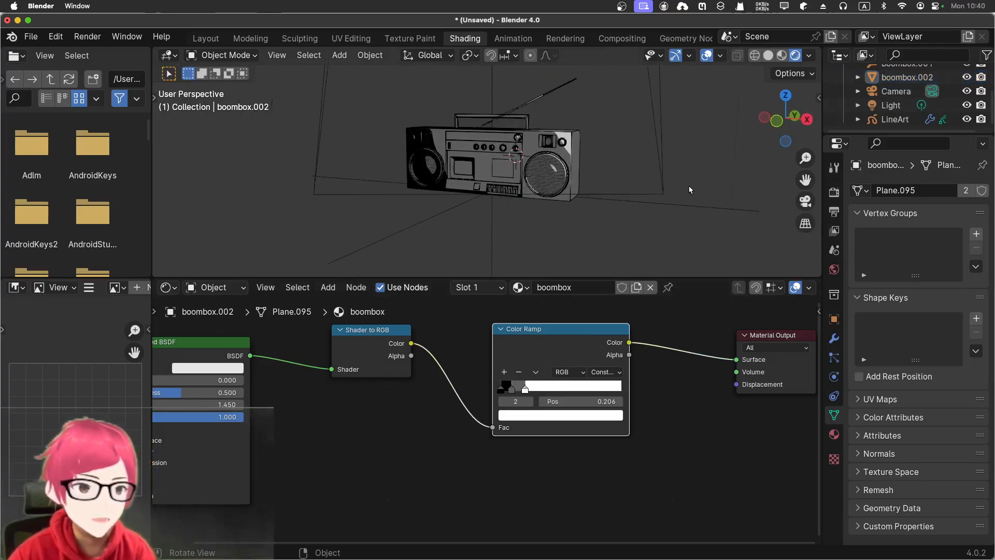
{"action": "left_click", "coordinate": [891, 105]}
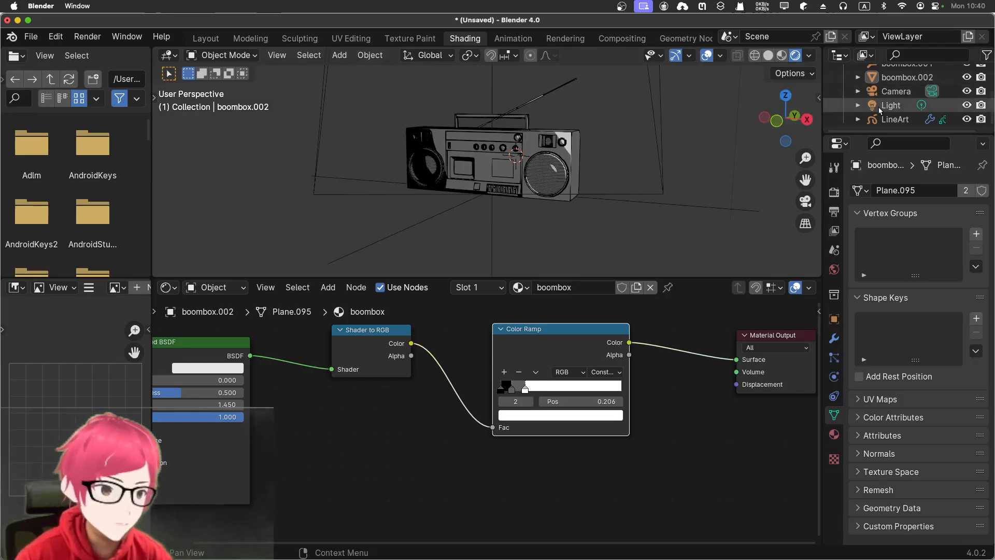
{"action": "middle_click_drag", "start_coordinate": [740, 135], "coordinate": [671, 129]}
{"action": "key", "text": "KP_0"}
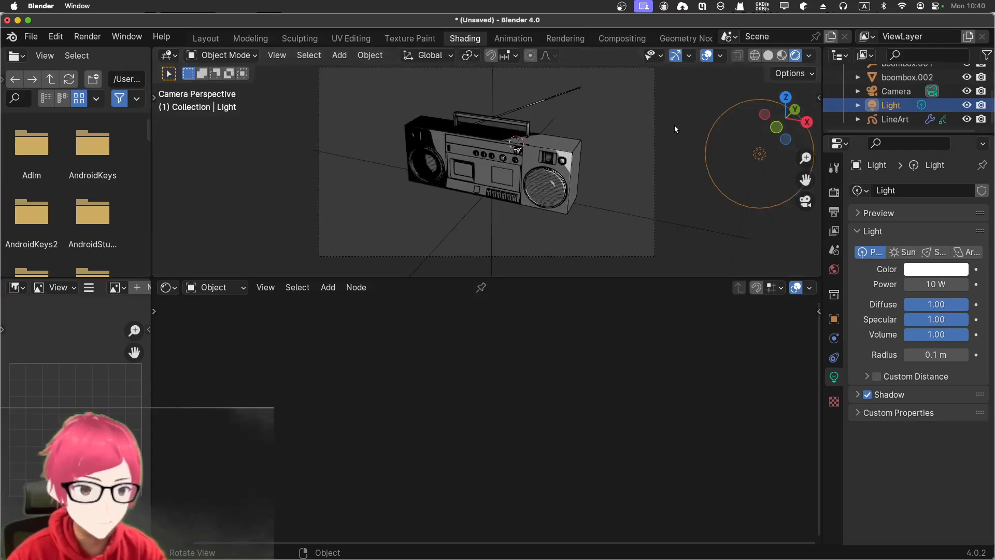
{"action": "key", "text": "Home"}
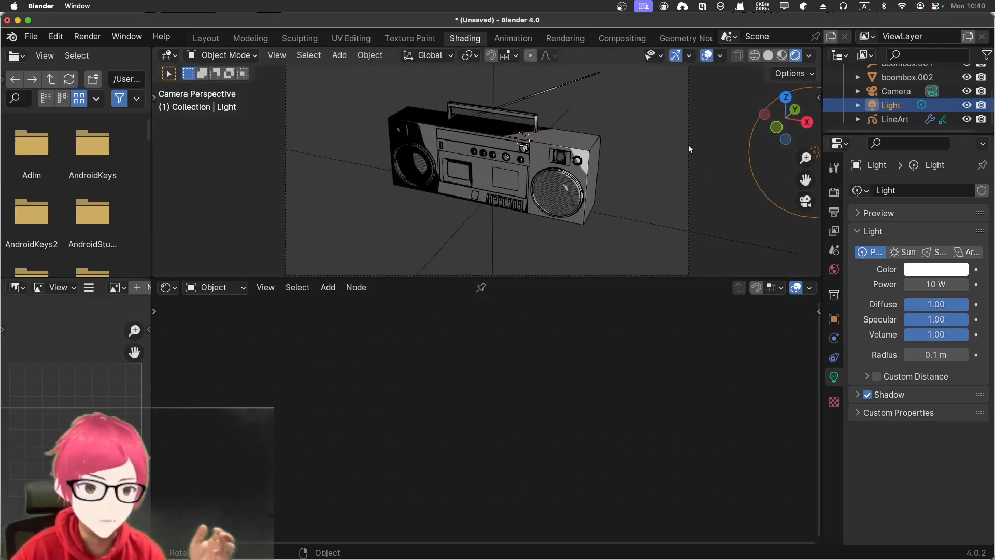
{"action": "left_click", "coordinate": [206, 39]}
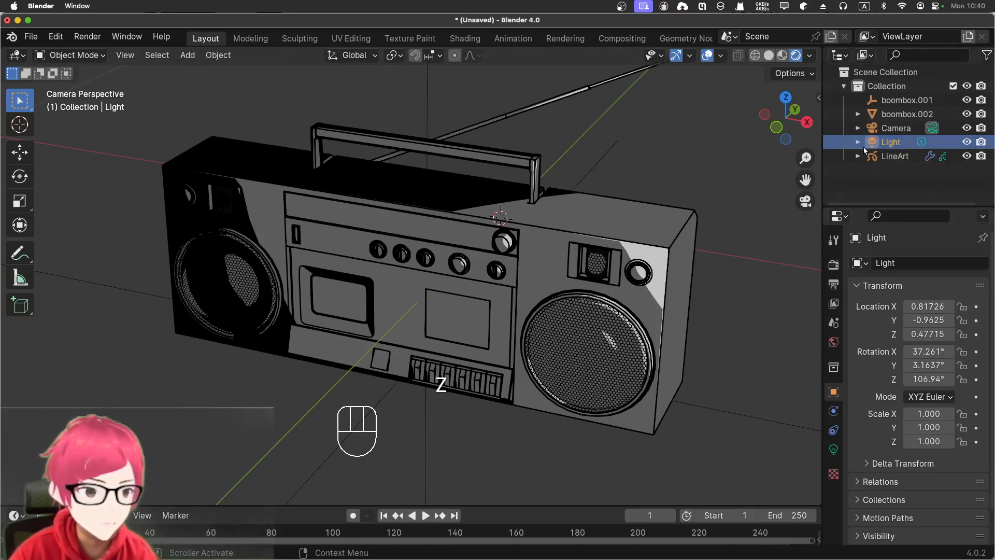
{"action": "double_click", "coordinate": [890, 142]}
{"action": "left_click", "coordinate": [890, 148]}
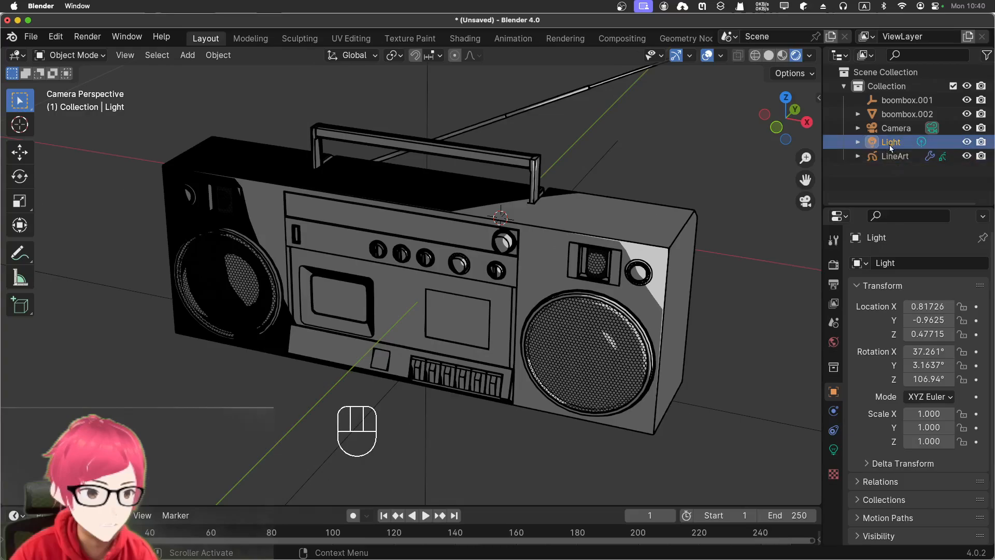
{"action": "left_click", "coordinate": [890, 144]}
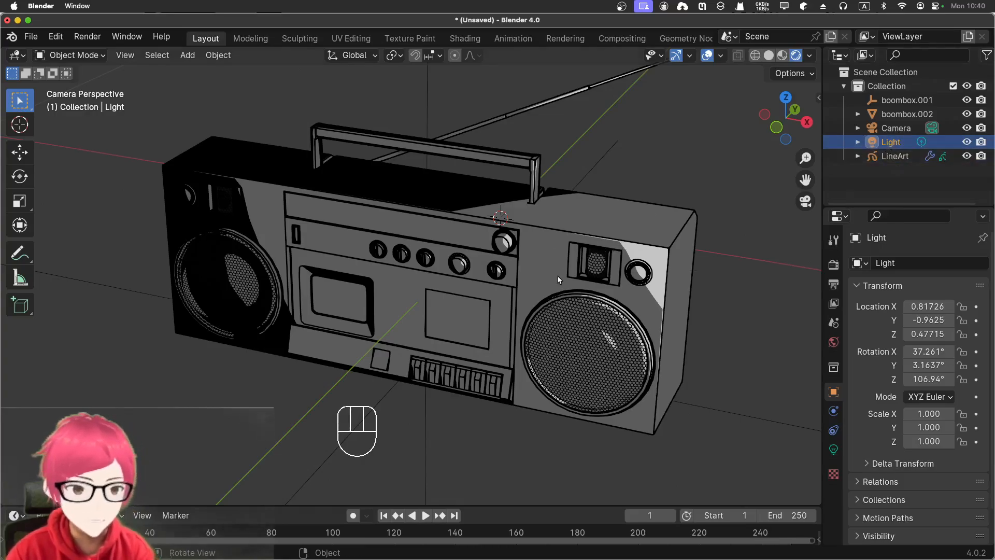
{"action": "key", "text": "r"}
{"action": "key", "text": "z"}
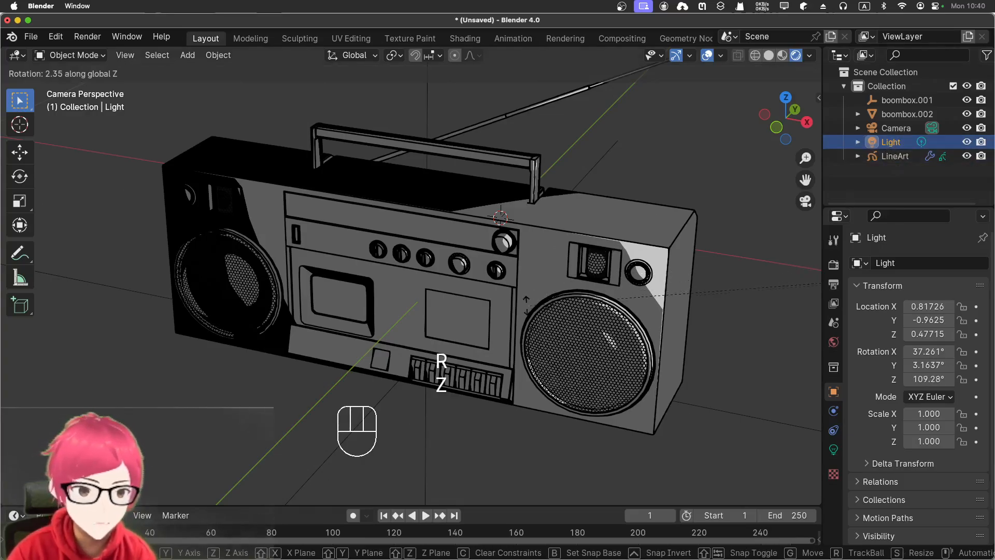
{"action": "left_click", "coordinate": [613, 164]}
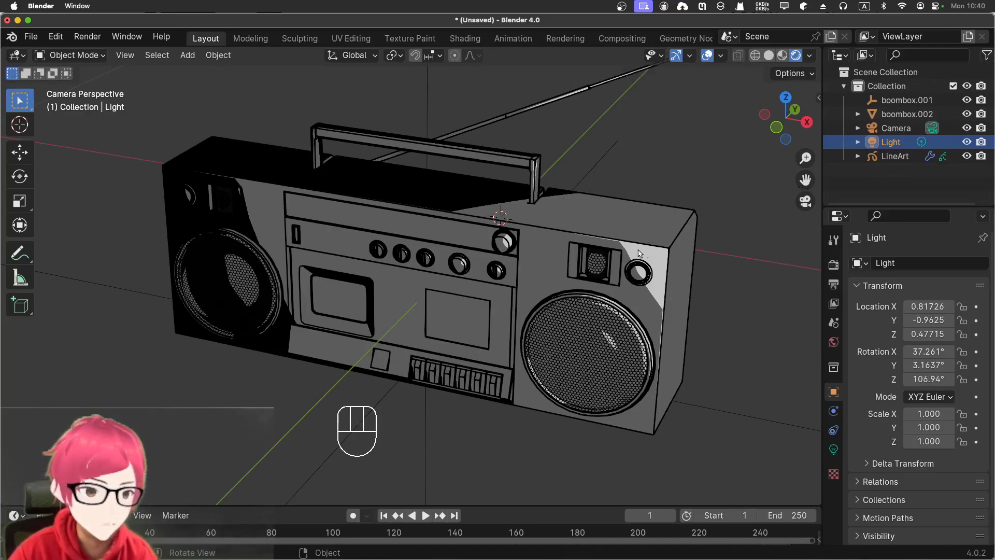
- Move the light in front of the boombox to about X 0.507, Y -1.111, Z 0.451
{"action": "key", "text": "g"}
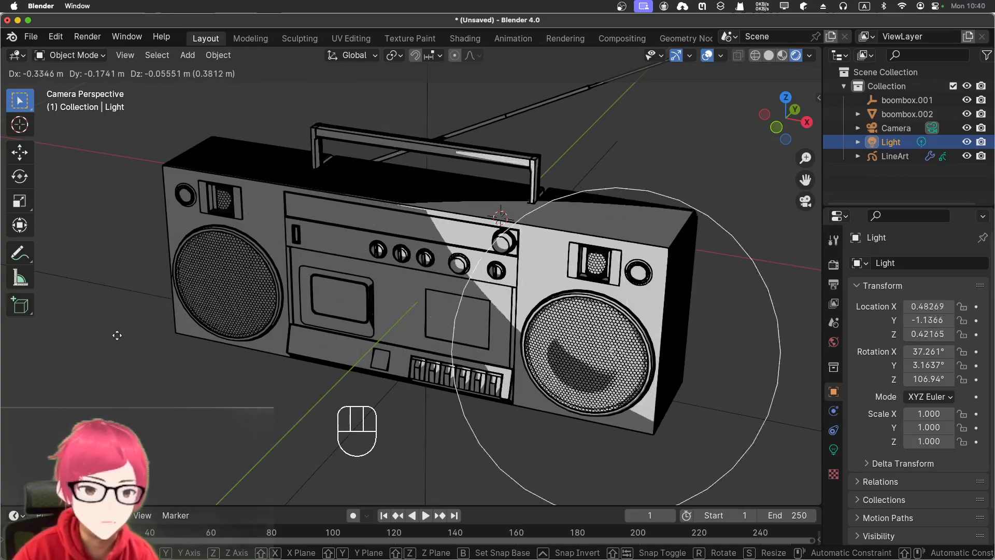
{"action": "left_click", "coordinate": [123, 280]}
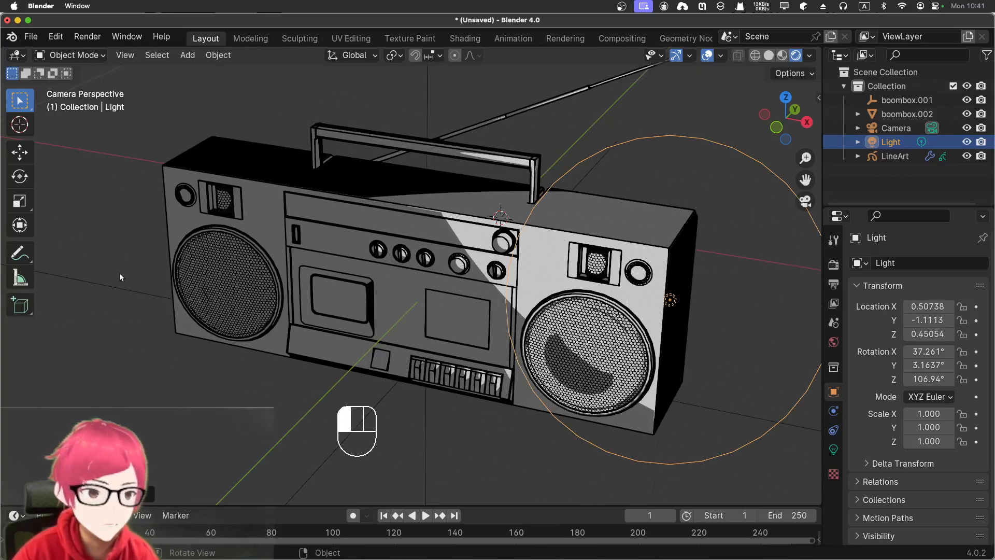
- Try the light's power at 100 W, 10 W and 20 W to compare the toon shading
{"action": "left_click", "coordinate": [834, 450]}
{"action": "left_click", "coordinate": [926, 357]}
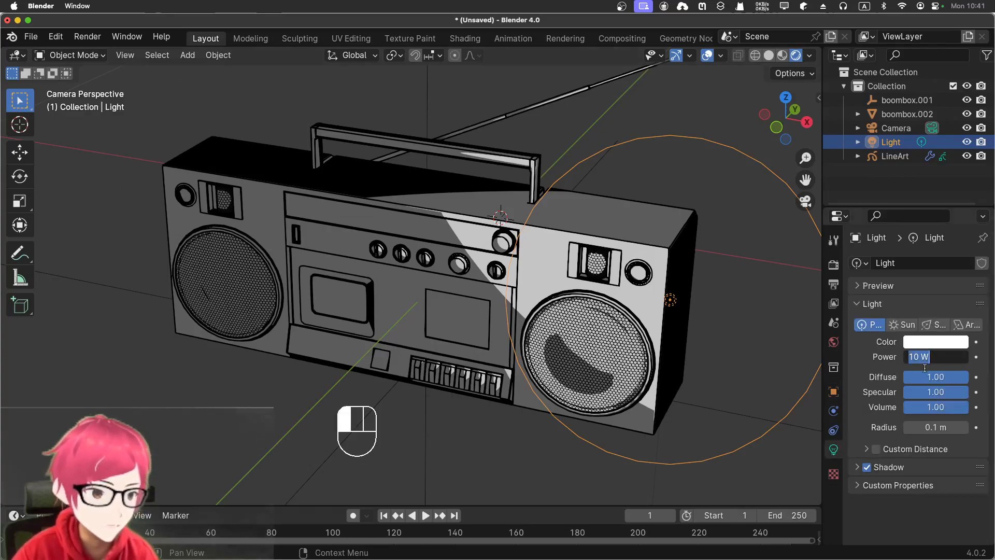
{"action": "type", "text": "10"}
{"action": "left_click", "coordinate": [924, 367]}
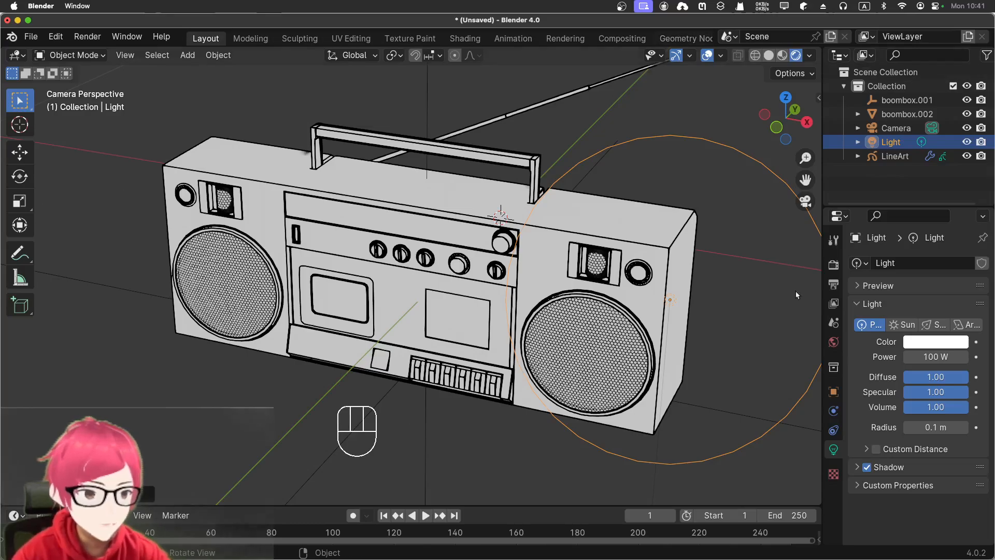
{"action": "left_click", "coordinate": [929, 357]}
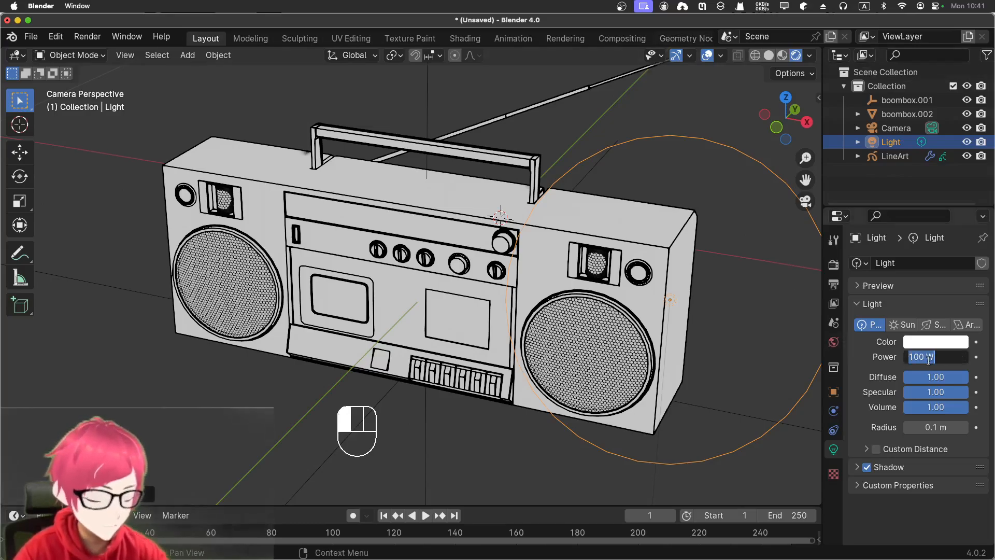
{"action": "type", "text": "10"}
{"action": "key", "text": "Return"}
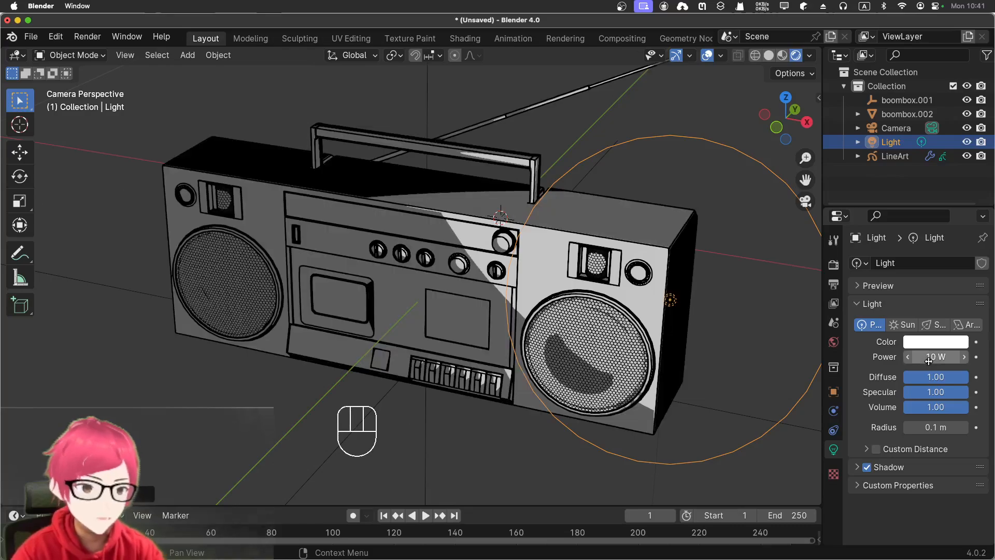
{"action": "left_click", "coordinate": [929, 359]}
{"action": "type", "text": "20"}
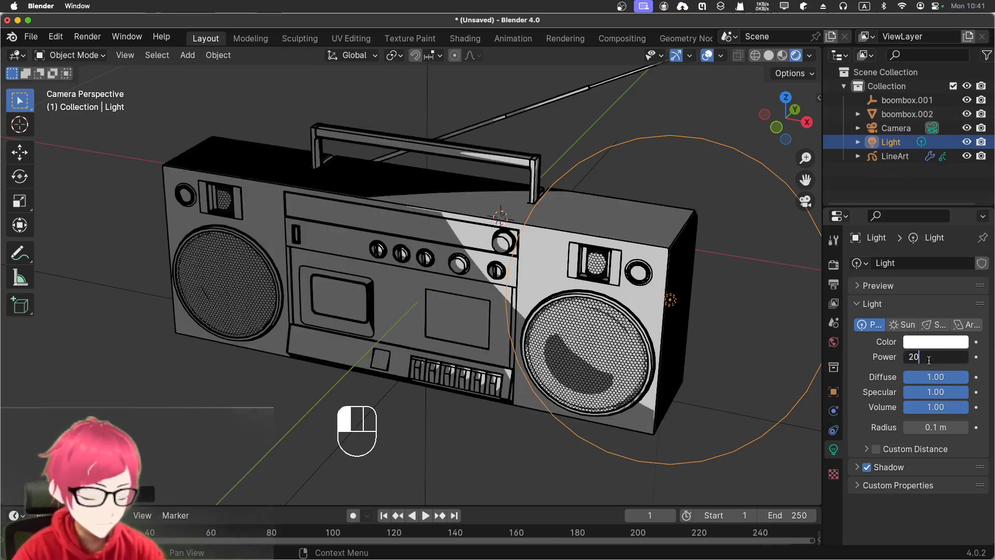
{"action": "key", "text": "Return"}
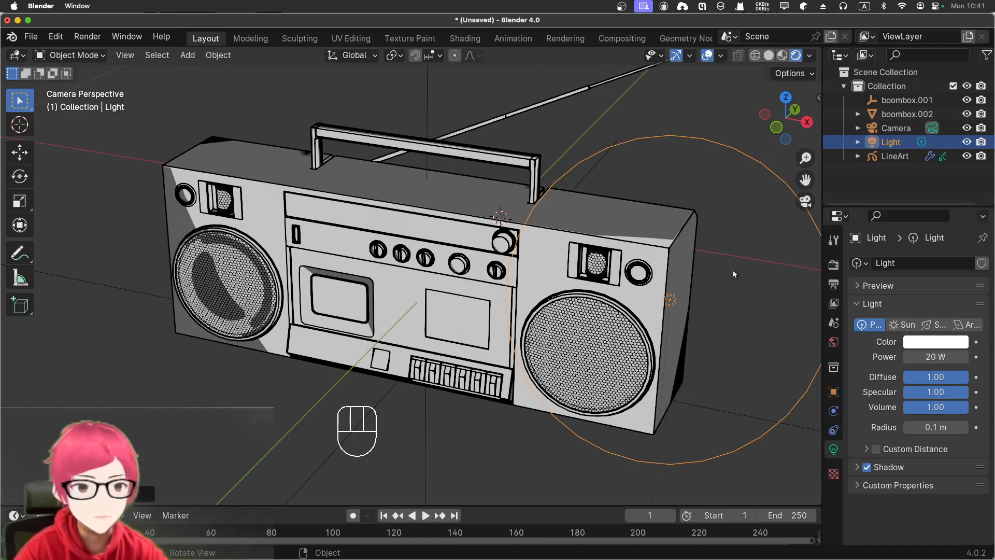
- Set the light's power to 15 W and check the shading on the boombox
{"action": "left_click", "coordinate": [924, 356]}
{"action": "type", "text": "15"}
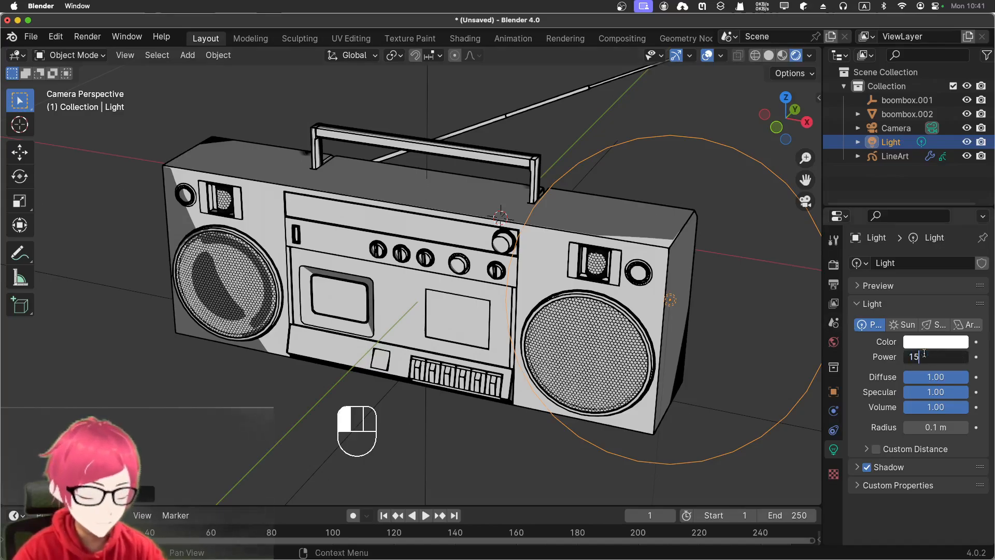
{"action": "key", "text": "Return"}
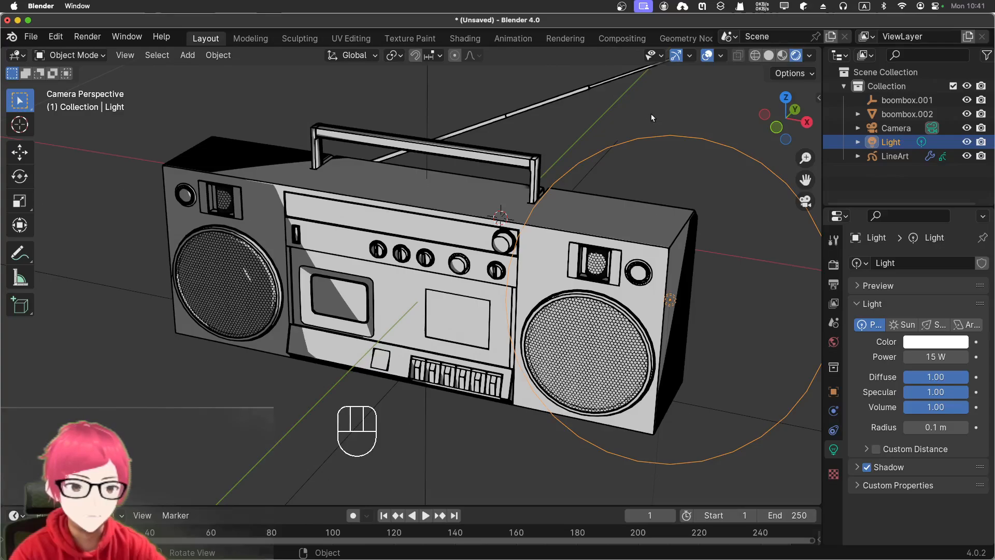
{"action": "scroll", "coordinate": [480, 292], "scroll_direction": "down", "scroll_amount": 5}
{"action": "scroll", "coordinate": [480, 292], "scroll_direction": "up", "scroll_amount": 6}
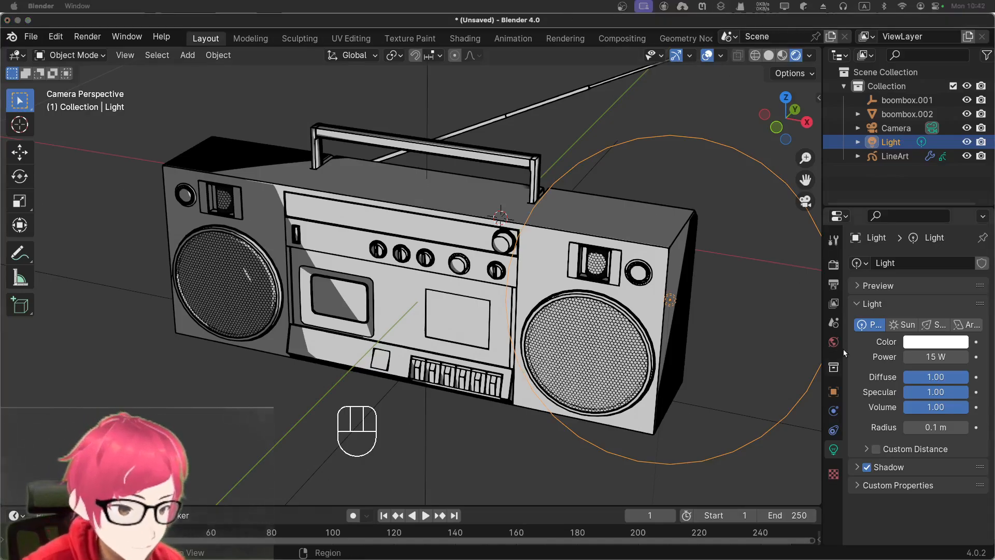
- Show the LineArt object's Line Art modifier in a wider properties area, keep its Source Type at Scene and deselect the object
{"action": "left_click", "coordinate": [891, 156]}
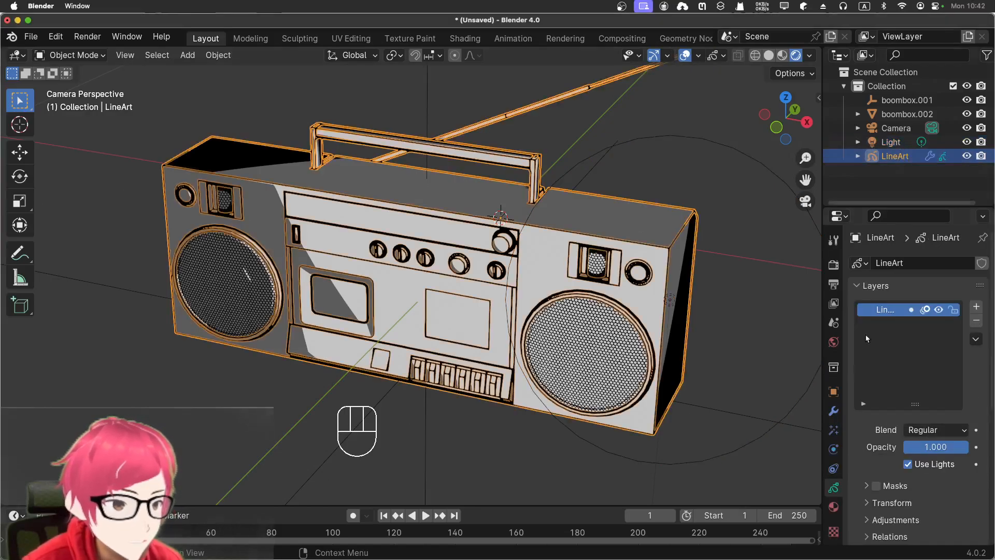
{"action": "left_click", "coordinate": [834, 412]}
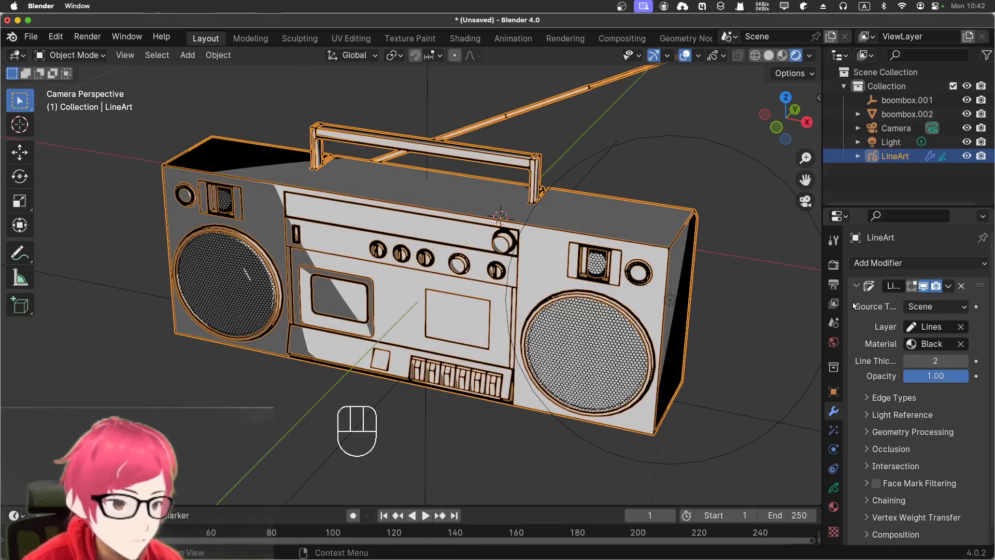
{"action": "left_click_drag", "start_coordinate": [843, 306], "coordinate": [732, 293]}
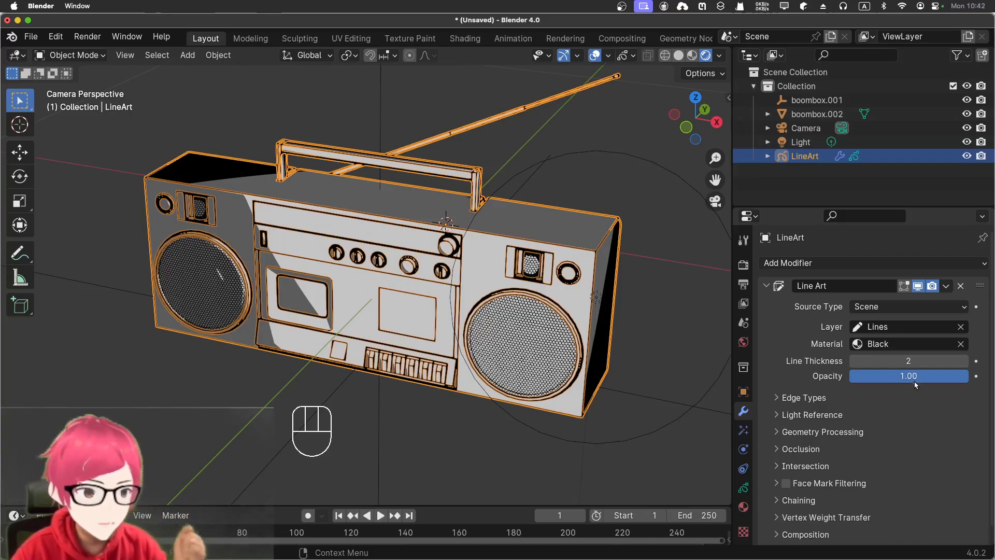
{"action": "left_click", "coordinate": [879, 307]}
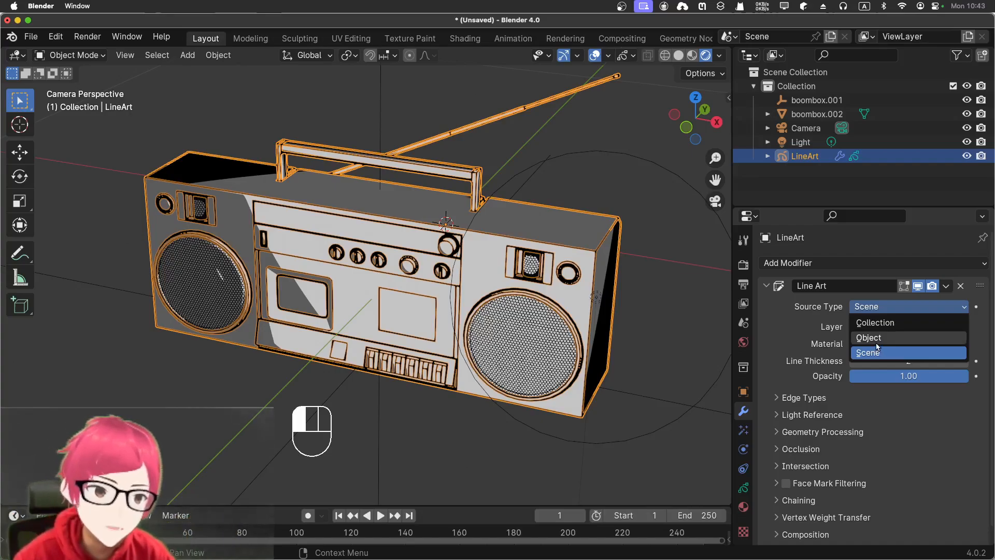
{"action": "left_click", "coordinate": [880, 351]}
{"action": "left_click", "coordinate": [627, 240]}
{"action": "scroll", "coordinate": [633, 227], "scroll_direction": "down", "scroll_amount": 3}
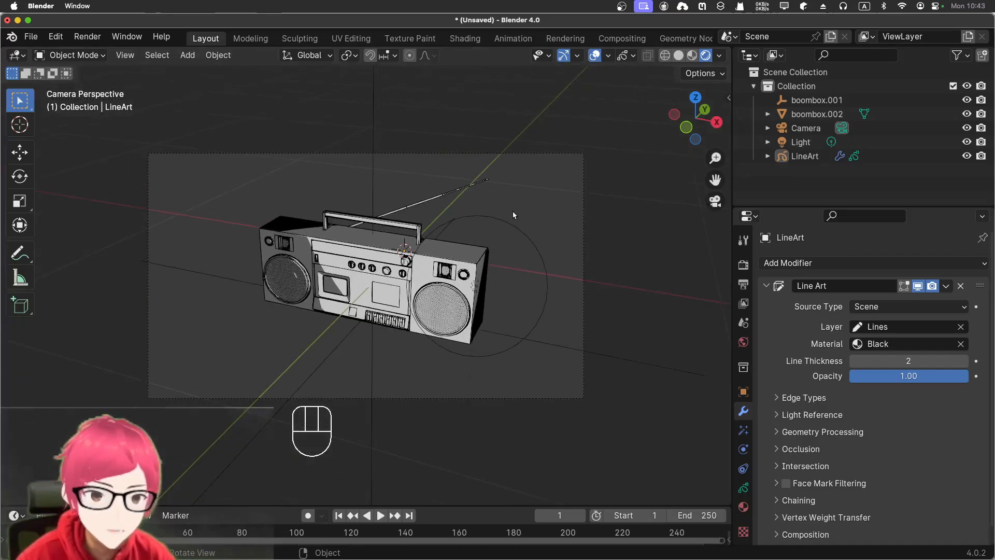
{"action": "scroll", "coordinate": [513, 215], "scroll_direction": "up", "scroll_amount": 3}
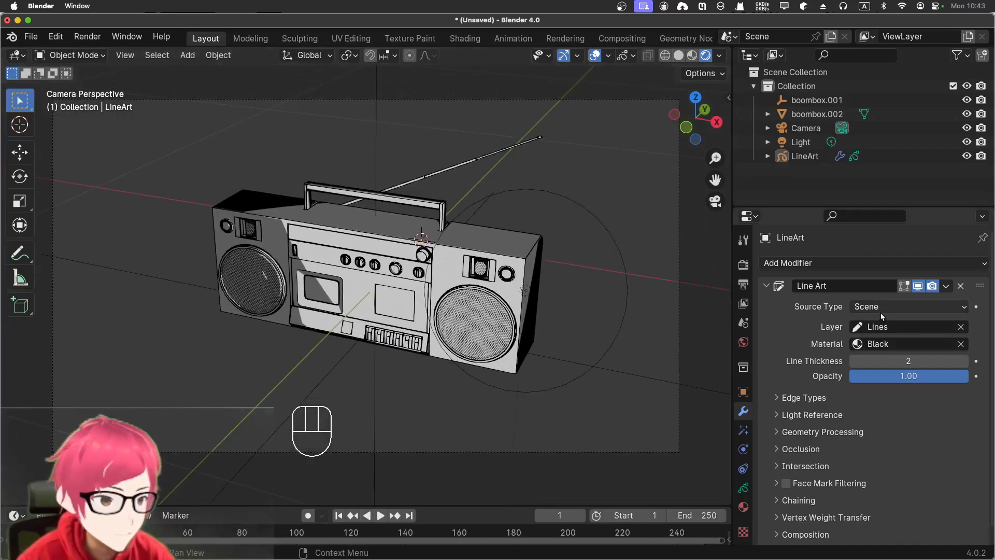
- Change the Line Art modifier's Source Type to Object and pick the boombox mesh as its object
{"action": "left_click", "coordinate": [882, 309]}
{"action": "left_click", "coordinate": [884, 337]}
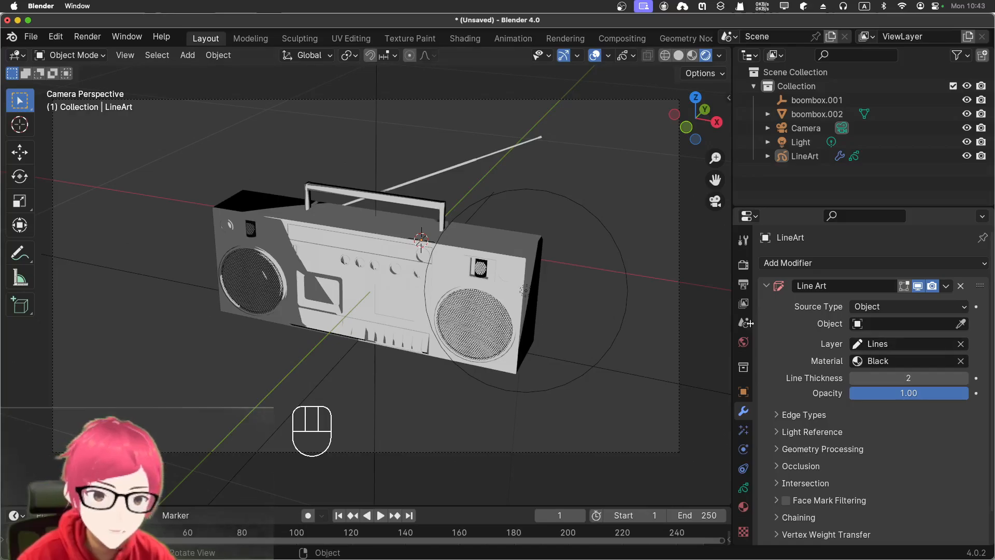
{"action": "left_click", "coordinate": [961, 323]}
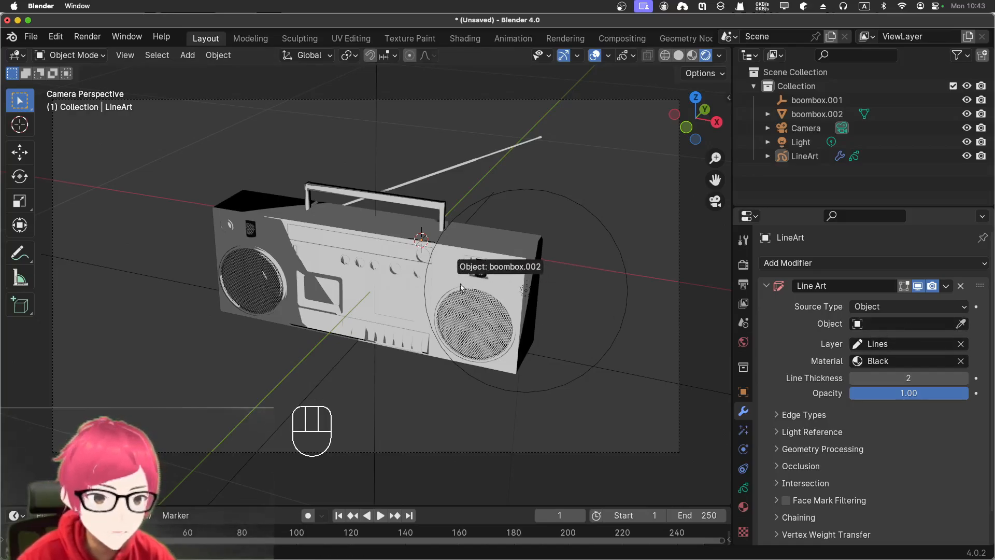
{"action": "left_click", "coordinate": [454, 265]}
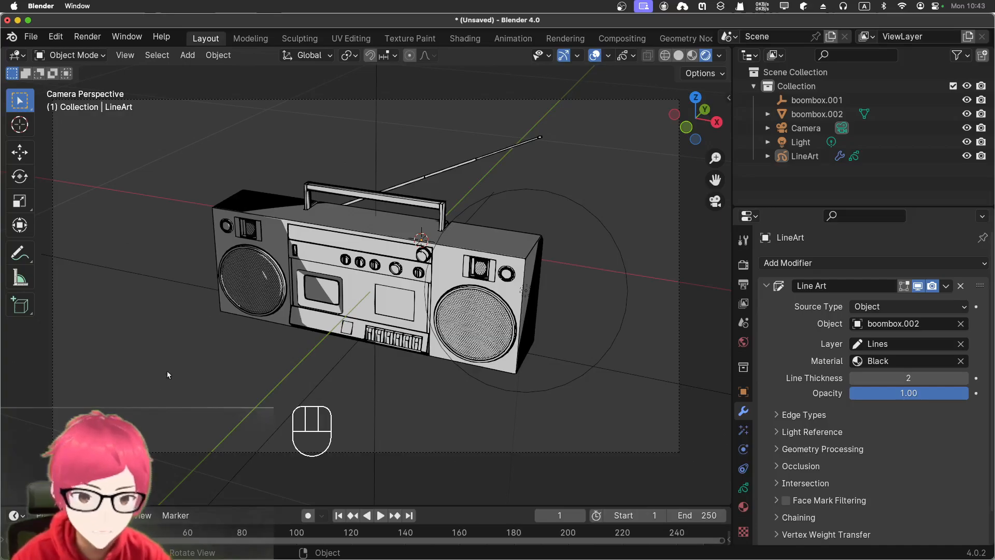
- Add a cube mesh to the scene
{"action": "left_click", "coordinate": [168, 288]}
{"action": "key", "text": "shift+a"}
{"action": "mouse_move", "coordinate": [167, 289]}
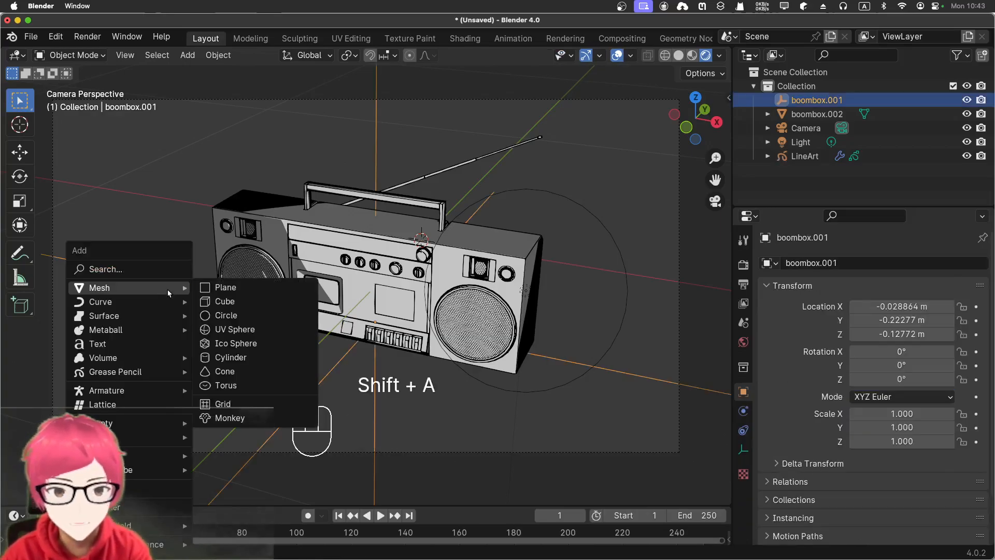
{"action": "left_click", "coordinate": [225, 301]}
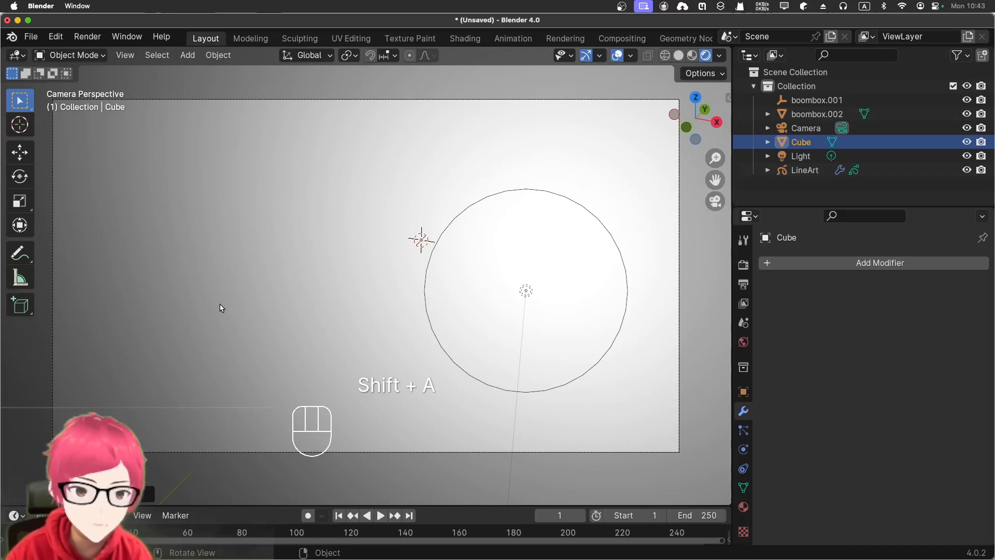
- Scale the new cube down until it is roughly comparable in size to the boombox
{"action": "scroll", "coordinate": [221, 306], "scroll_direction": "down", "scroll_amount": 5}
{"action": "scroll", "coordinate": [223, 306], "scroll_direction": "down", "scroll_amount": 3}
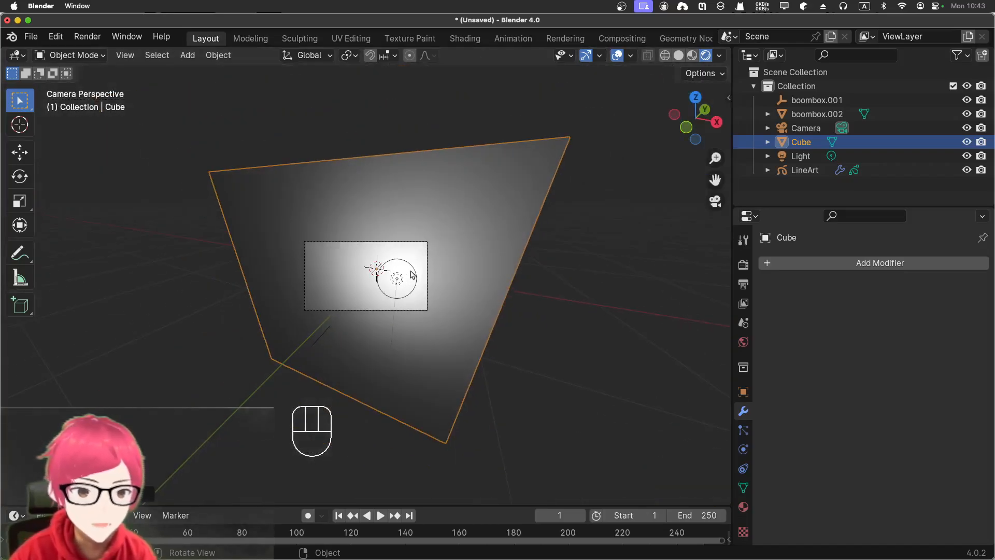
{"action": "scroll", "coordinate": [456, 214], "scroll_direction": "up", "scroll_amount": 3}
{"action": "middle_click_drag", "start_coordinate": [400, 227], "coordinate": [367, 233]}
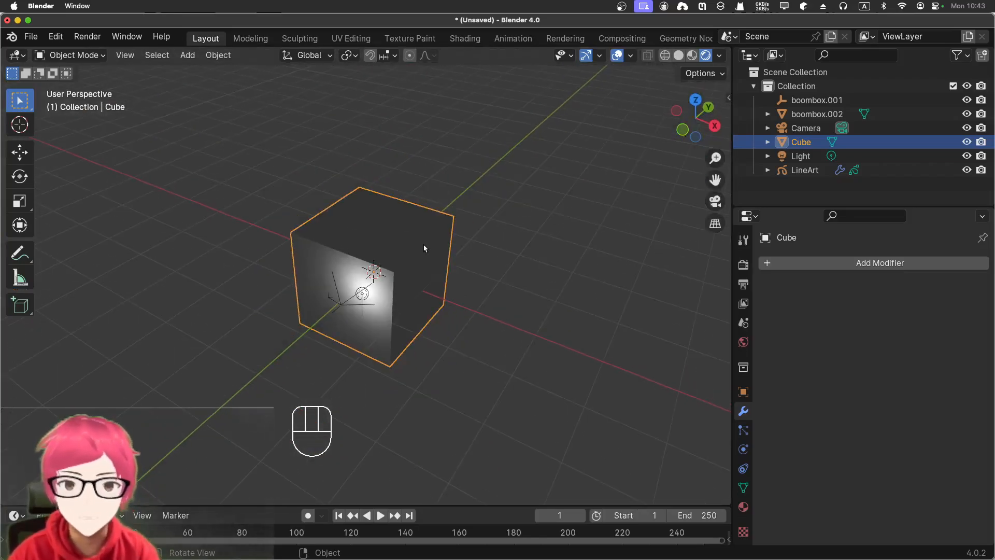
{"action": "key", "text": "g"}
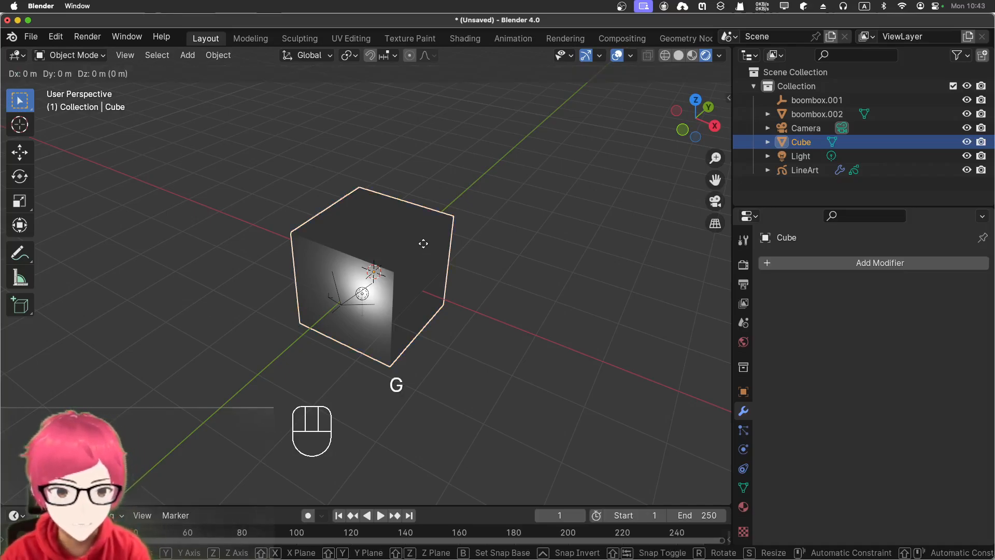
{"action": "key", "text": "s"}
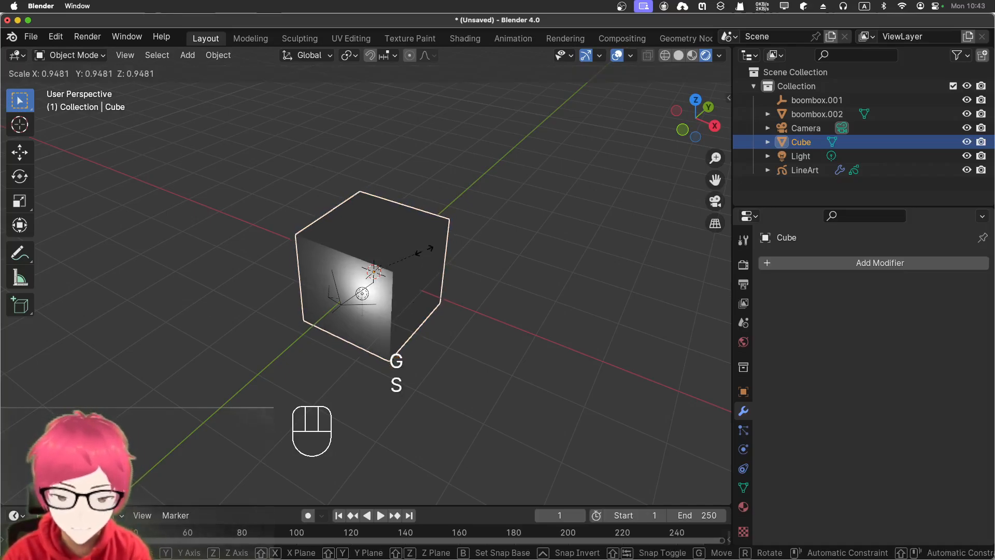
{"action": "left_click", "coordinate": [387, 272]}
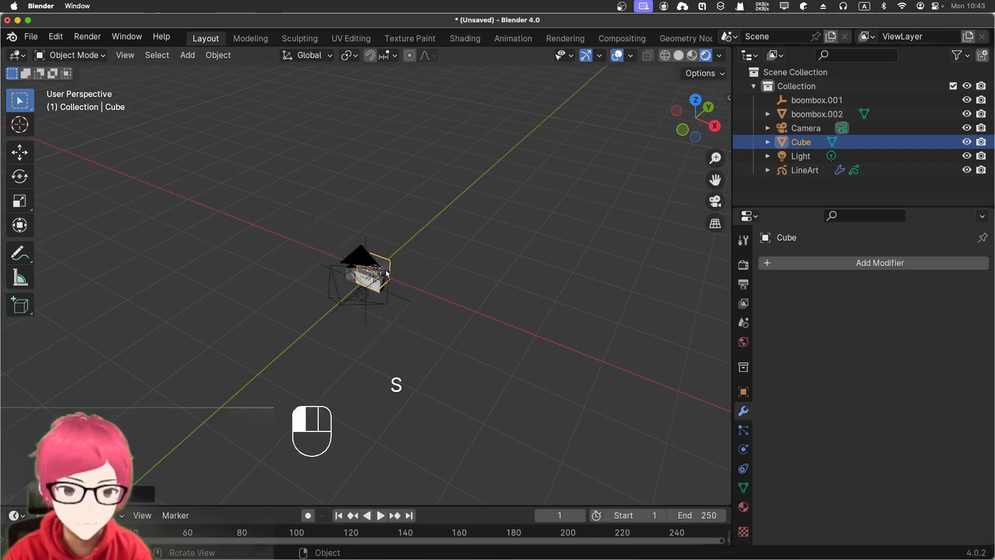
- In the camera view, move the cube about 0.46 m along the Y axis so it sits behind the boombox
{"action": "key", "text": "KP_0"}
{"action": "scroll", "coordinate": [392, 269], "scroll_direction": "up", "scroll_amount": 6}
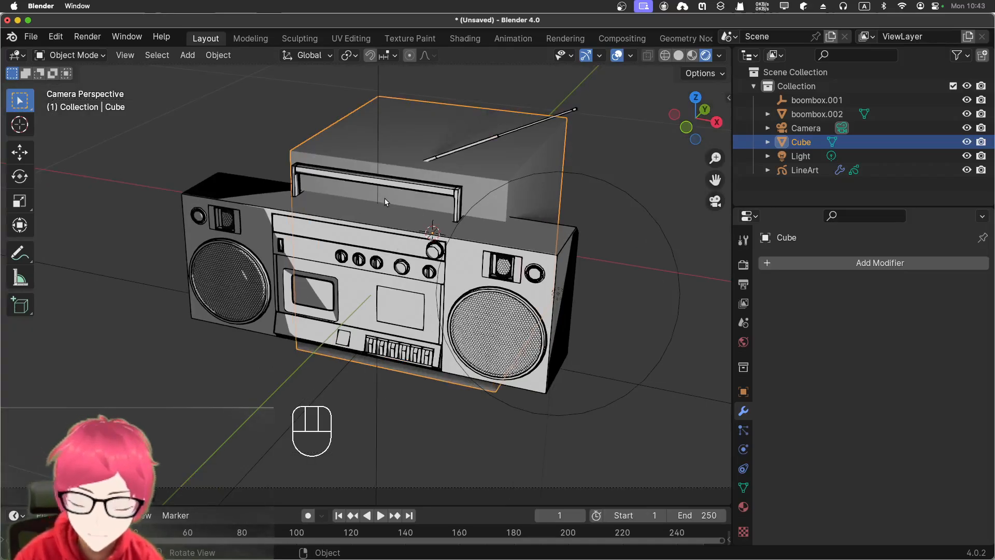
{"action": "key", "text": "g"}
{"action": "key", "text": "y"}
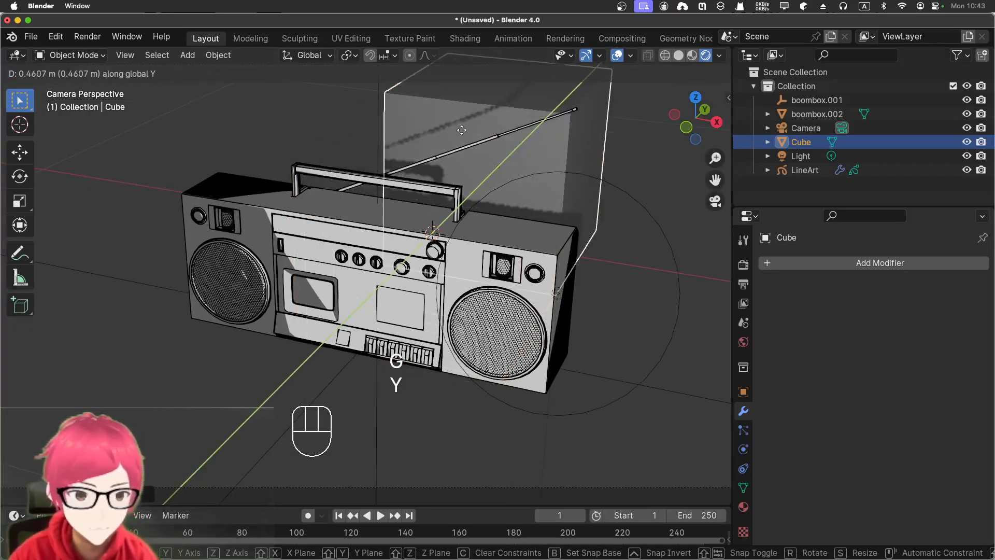
{"action": "left_click", "coordinate": [461, 131]}
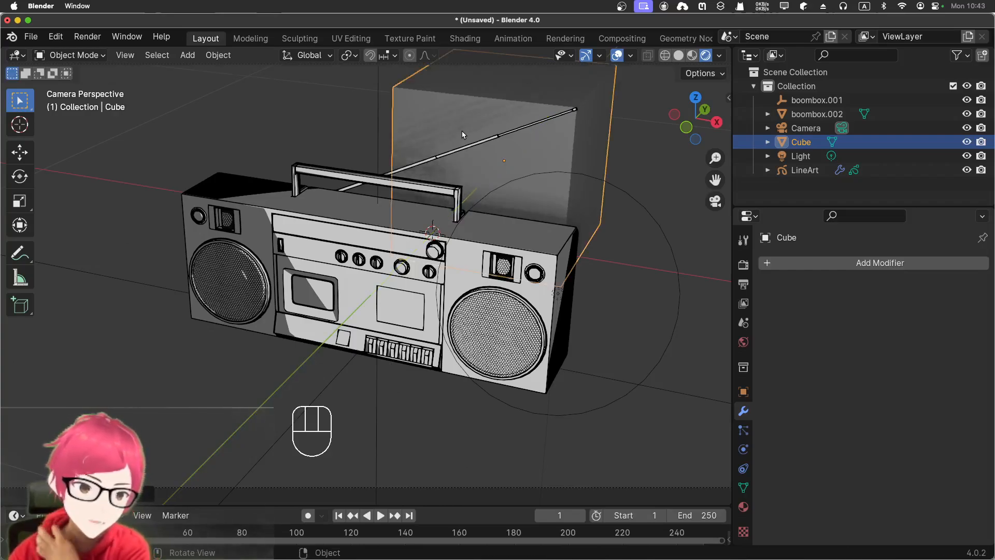
- Stretch the cube along the X axis to about three times its width
{"action": "key", "text": "s"}
{"action": "key", "text": "x"}
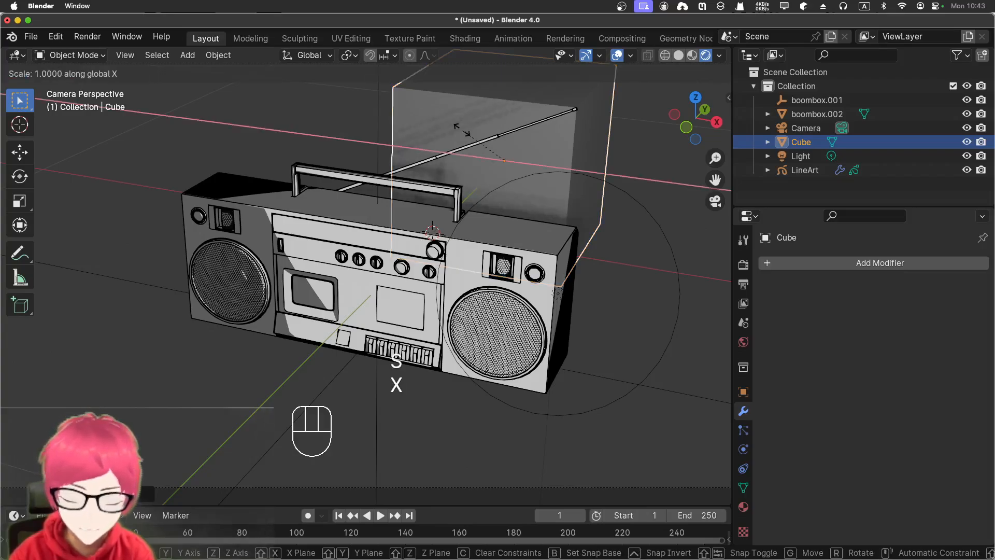
{"action": "left_click", "coordinate": [354, 123]}
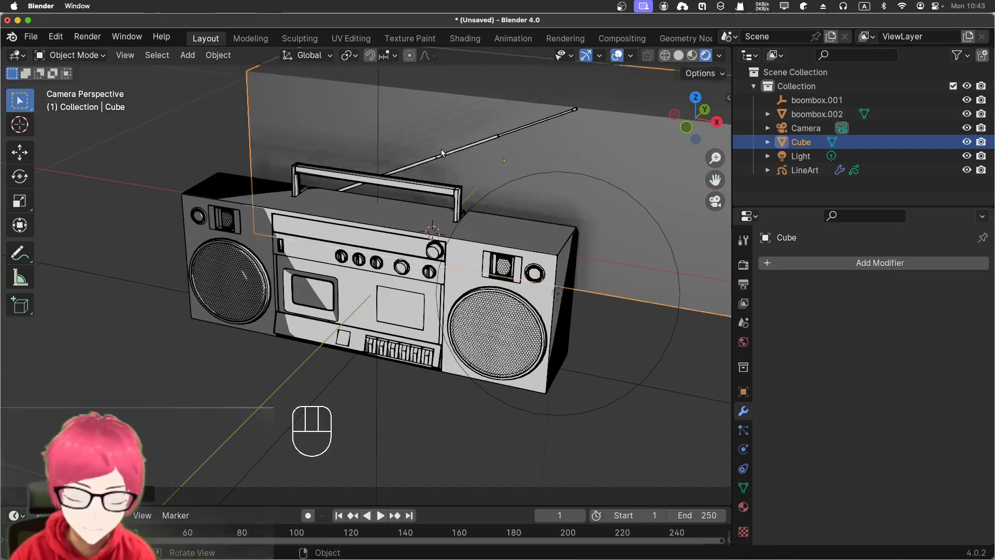
- Move the stretched cube about -0.18 m along Y, and shift it along X to centre it behind the boombox
{"action": "key", "text": "g"}
{"action": "key", "text": "y"}
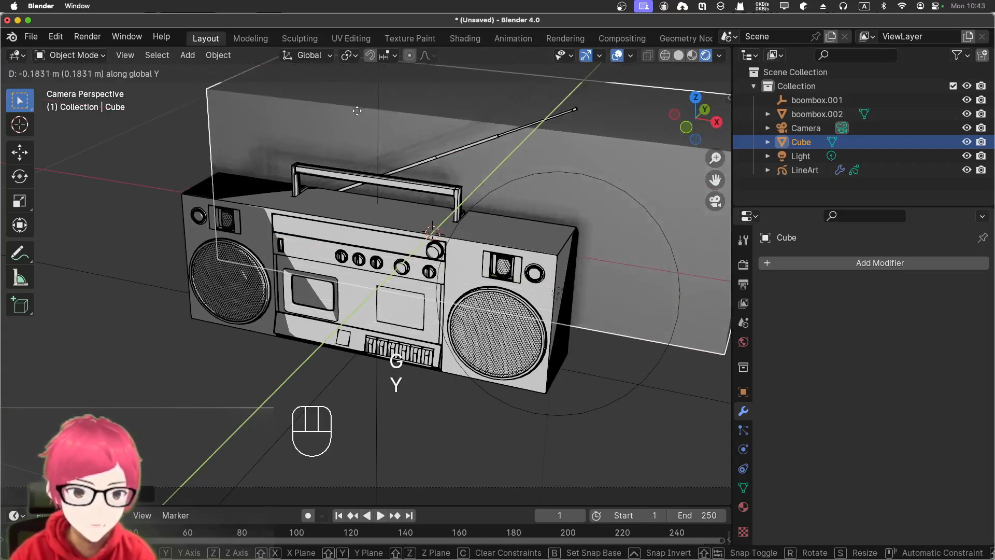
{"action": "left_click", "coordinate": [357, 111]}
{"action": "key", "text": "g"}
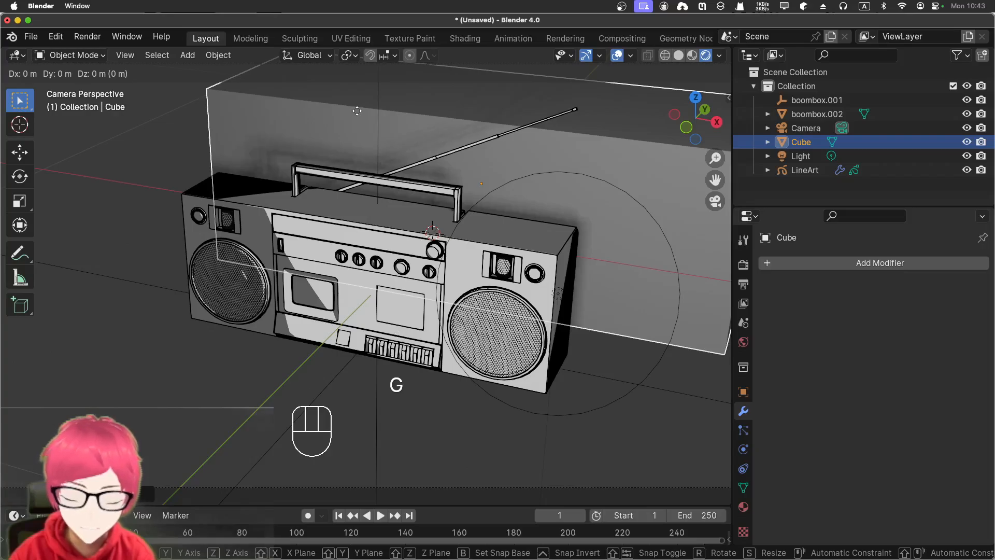
{"action": "key", "text": "x"}
{"action": "left_click", "coordinate": [271, 86]}
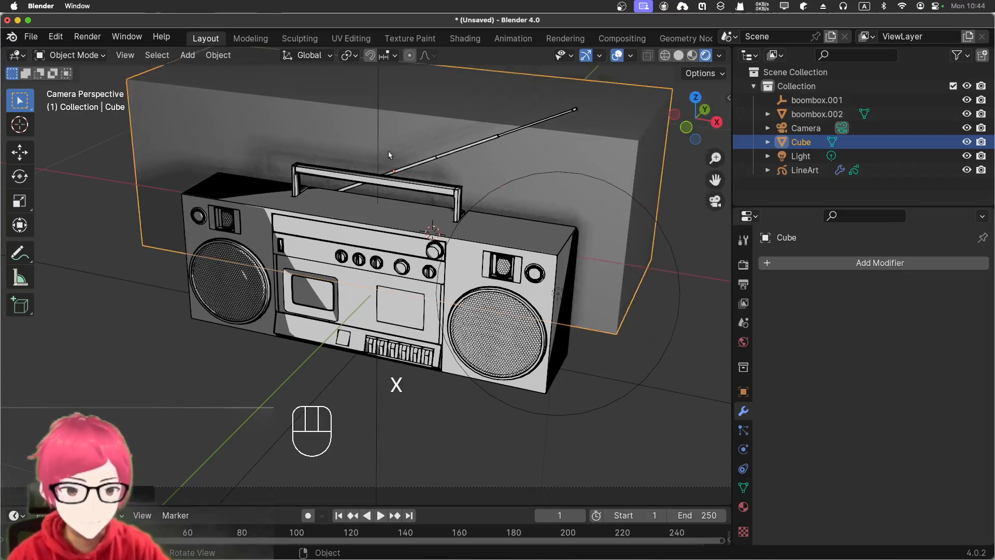
{"action": "middle_click_drag", "start_coordinate": [389, 154], "coordinate": [516, 249], "text": "shift"}
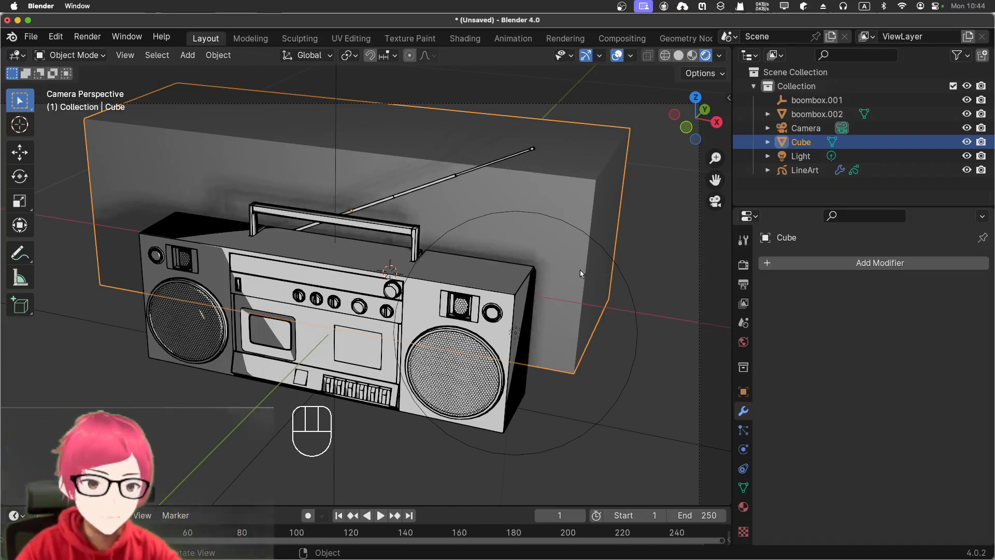
- Check the LineArt object's Line Art modifier settings and the cube's selection, leaving nothing selected
{"action": "left_click", "coordinate": [817, 172]}
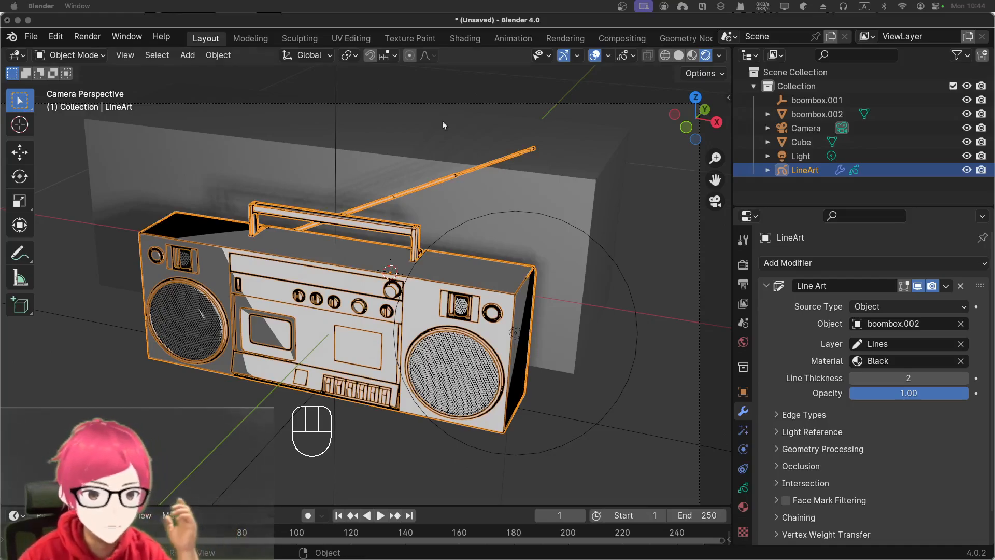
{"action": "left_click", "coordinate": [628, 235]}
{"action": "left_click", "coordinate": [563, 224]}
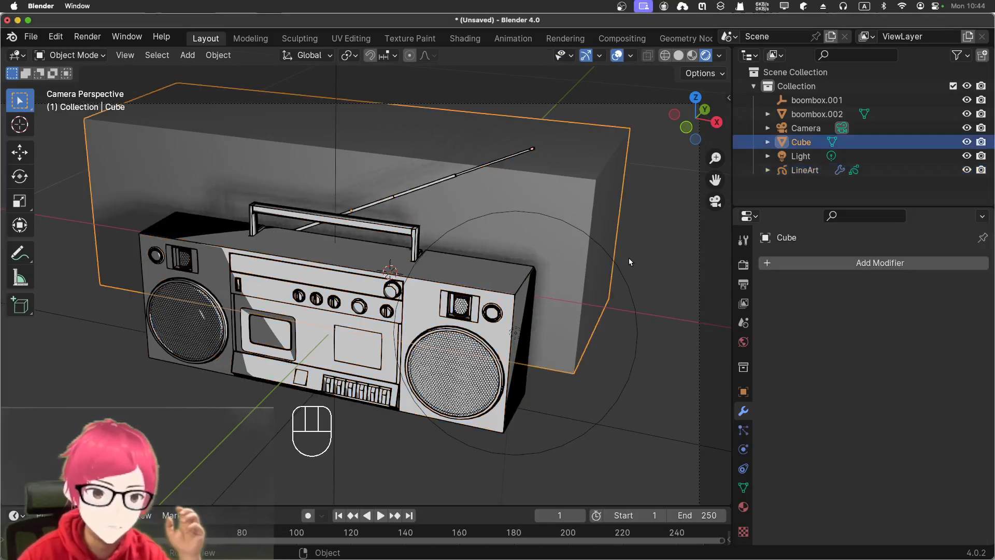
{"action": "left_click", "coordinate": [649, 304]}
- Add a second Grease Pencil object of type Scene Line Art and set its modifier's Source Type to Object
{"action": "key", "text": "shift+a"}
{"action": "mouse_move", "coordinate": [646, 295]}
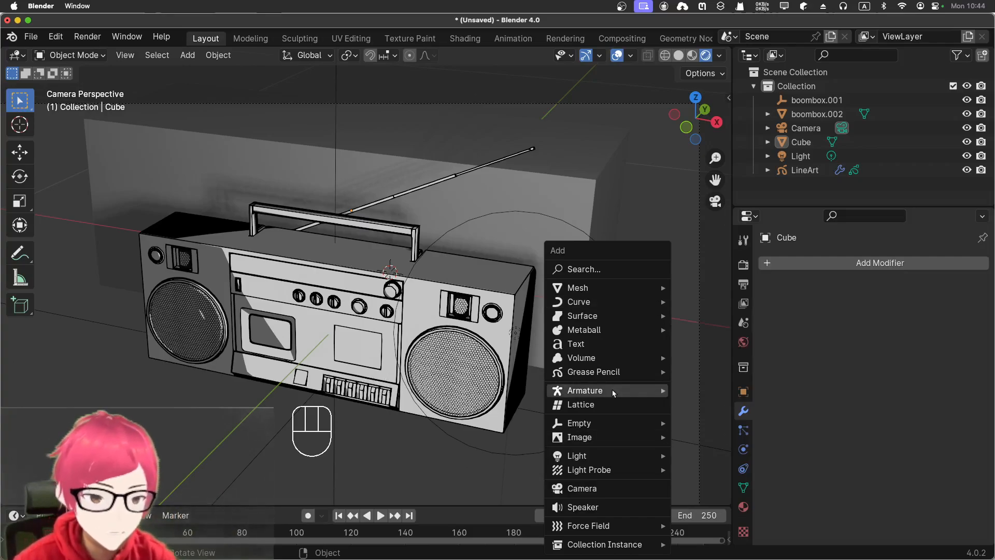
{"action": "mouse_move", "coordinate": [614, 371]}
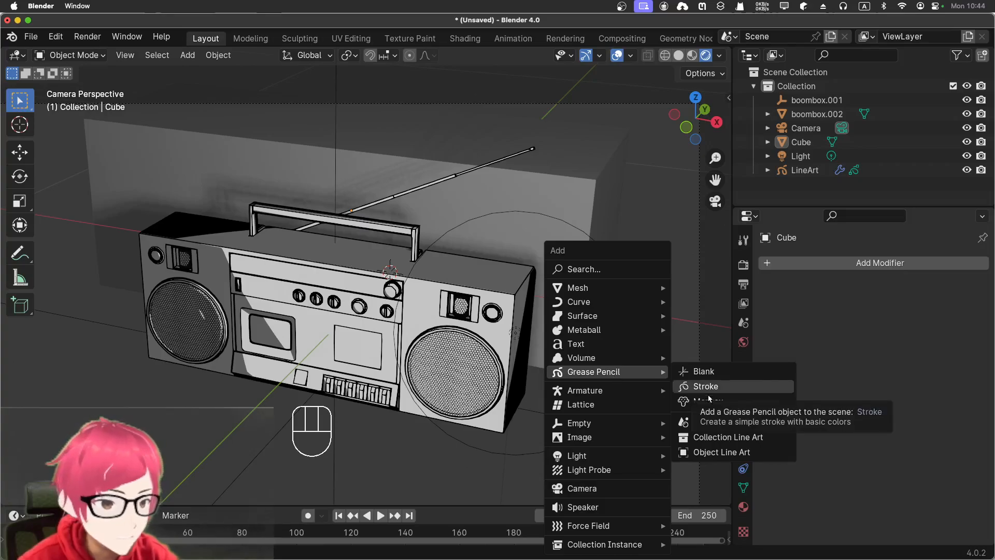
{"action": "left_click", "coordinate": [714, 423]}
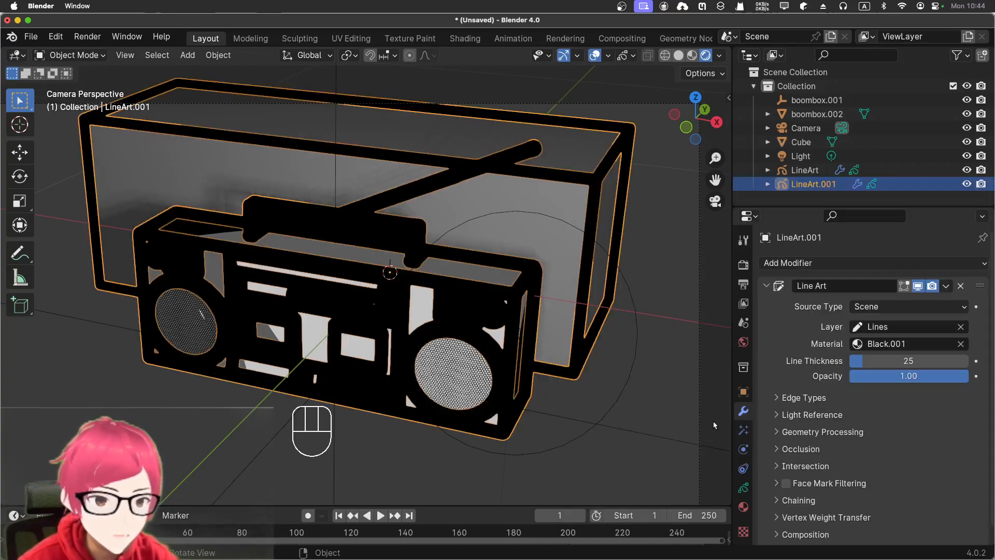
{"action": "left_click", "coordinate": [890, 315]}
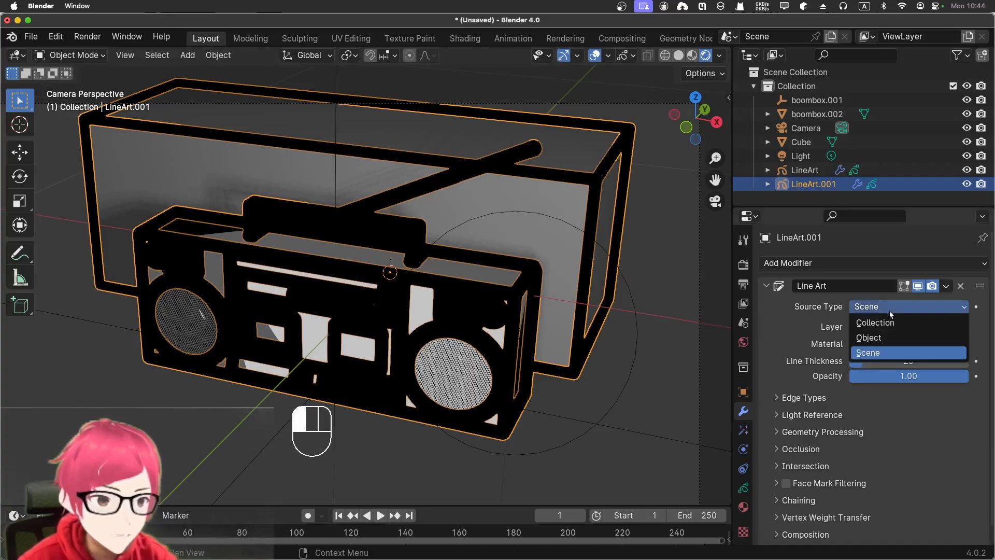
{"action": "left_click", "coordinate": [871, 338]}
- Rename the second line art object as LineArt cude
{"action": "double_click", "coordinate": [808, 184]}
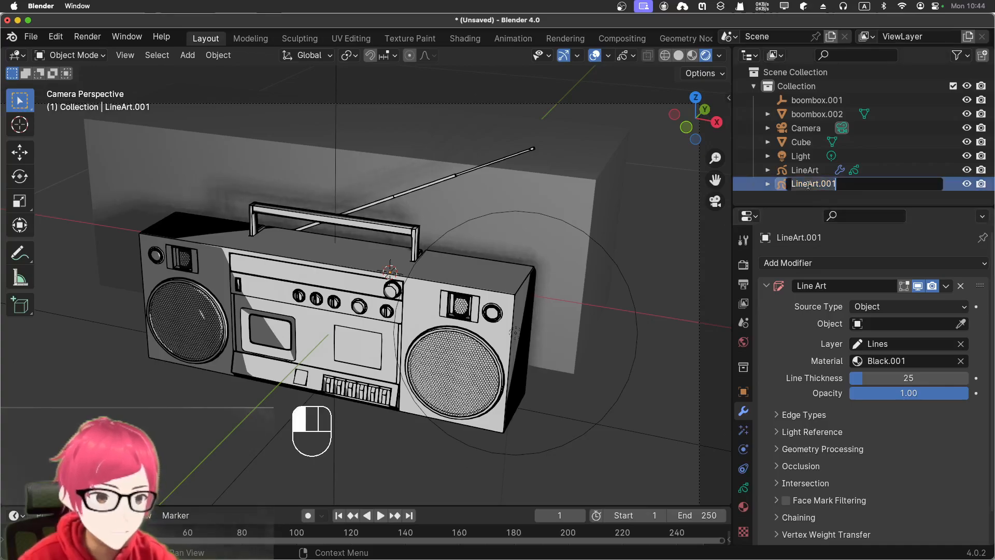
{"action": "key", "text": "BackSpace"}
{"action": "key", "text": "BackSpace"}
{"action": "key", "text": "BackSpace"}
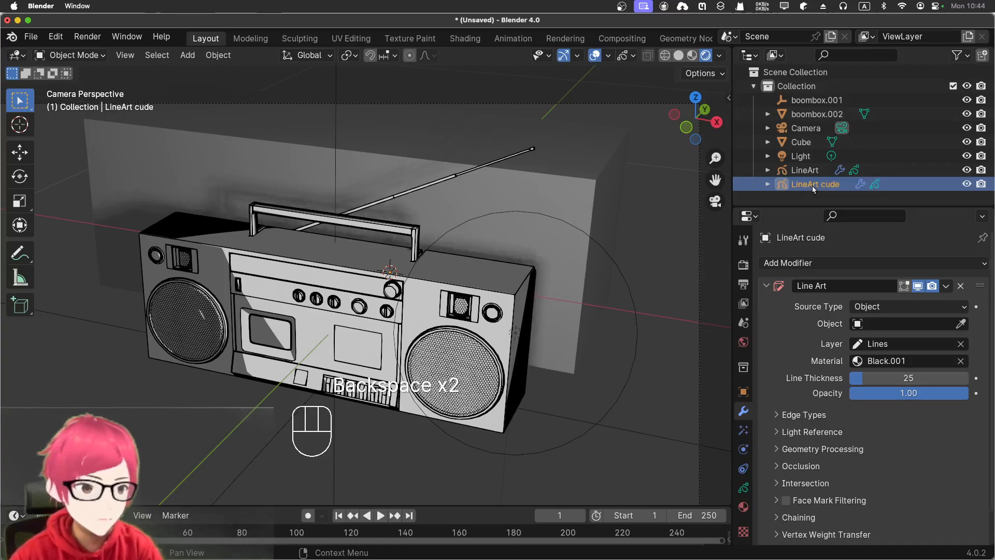
- Rename the boombox's line art object as LineArt radio
{"action": "left_click", "coordinate": [815, 169]}
{"action": "double_click", "coordinate": [819, 170]}
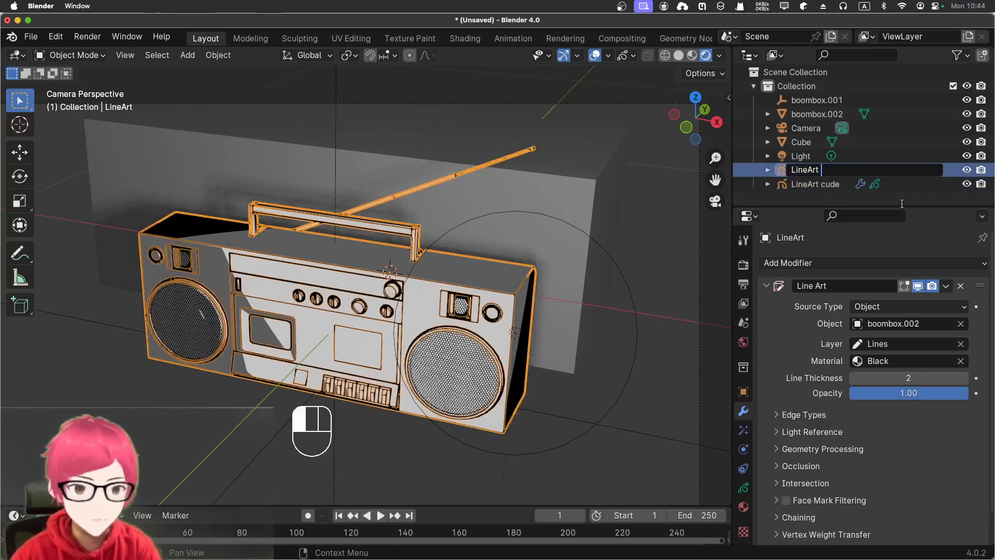
{"action": "type", "text": "radio"}
{"action": "key", "text": "Return"}
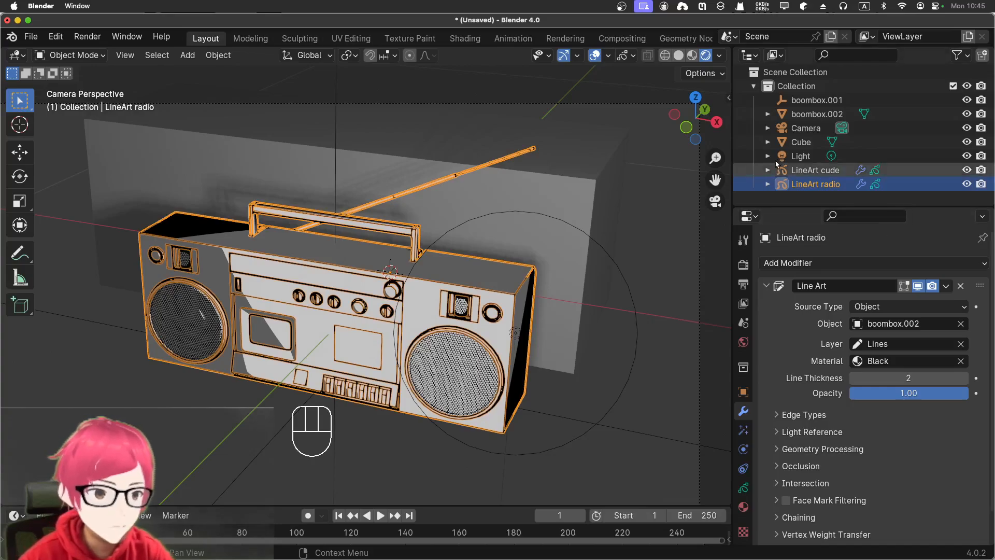
- Correct the name of the LineArt cude object to LineArt cube
{"action": "left_click", "coordinate": [811, 169]}
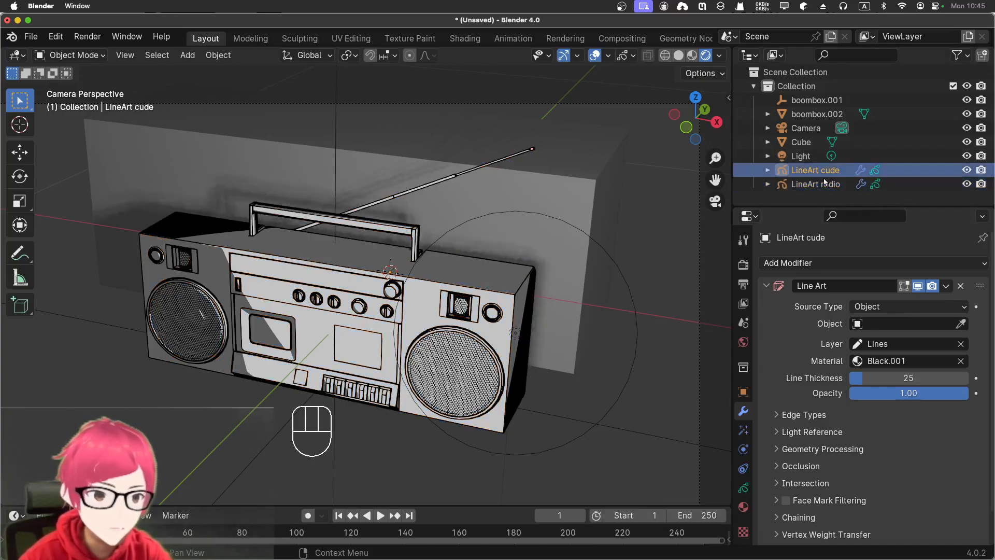
{"action": "double_click", "coordinate": [835, 169]}
{"action": "left_click", "coordinate": [838, 168]}
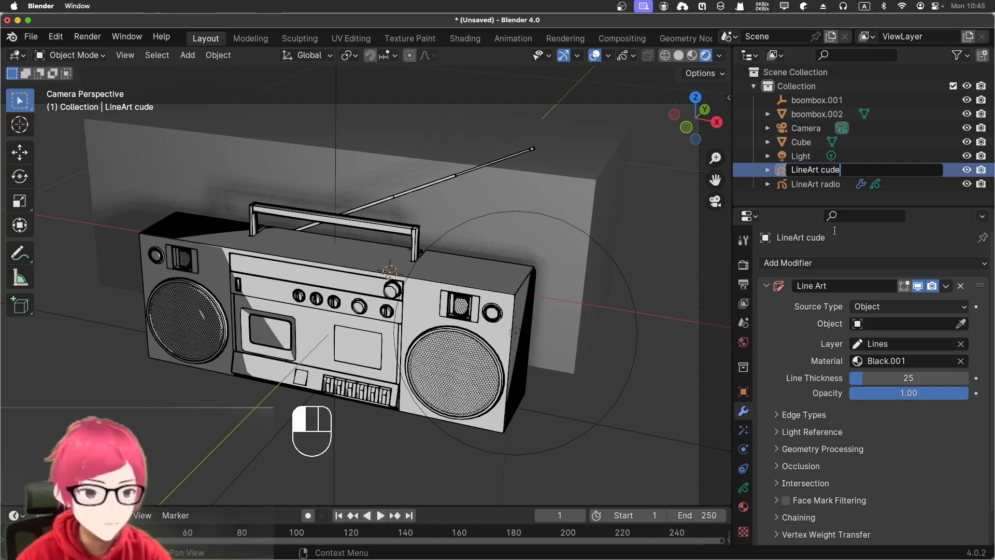
{"action": "key", "text": "BackSpace"}
{"action": "key", "text": "BackSpace"}
{"action": "type", "text": "be"}
{"action": "key", "text": "Return"}
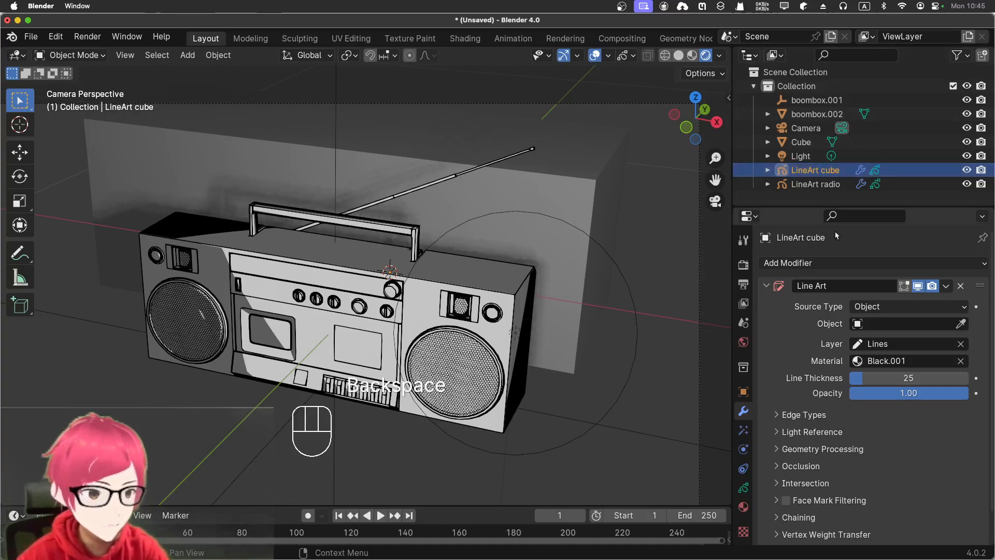
- Pick the cube in the viewport as the Line Art modifier's object for LineArt cube, and deselect everything
{"action": "left_click", "coordinate": [960, 323]}
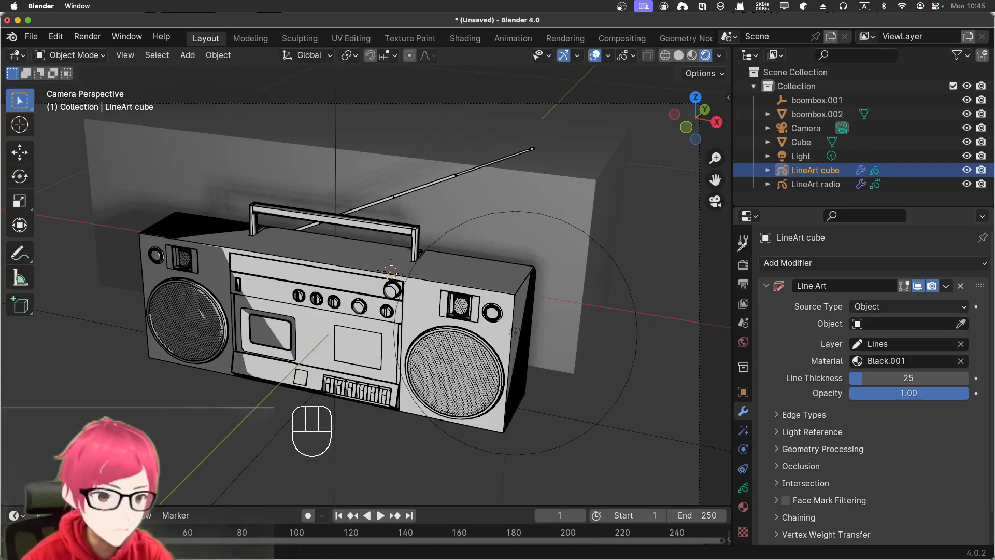
{"action": "left_click", "coordinate": [562, 174]}
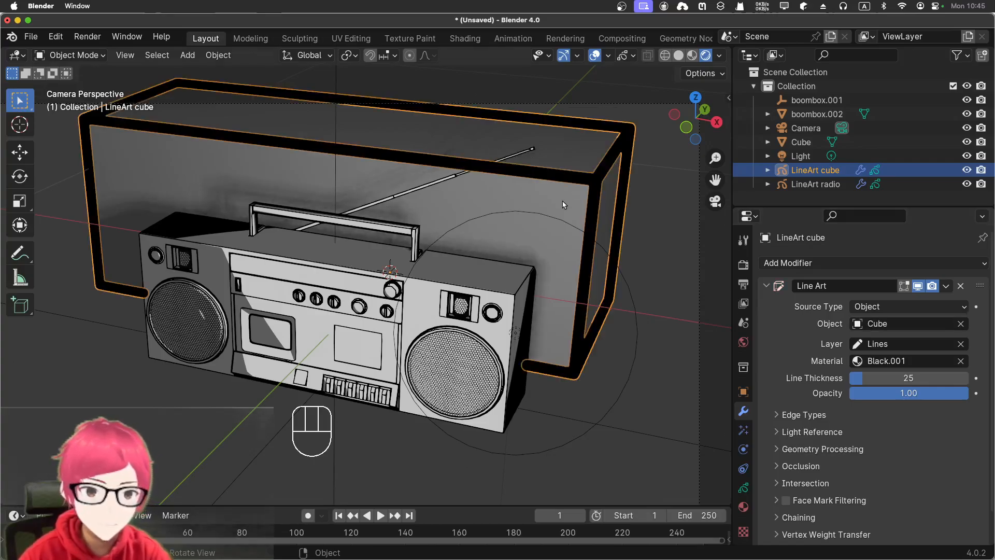
{"action": "left_click", "coordinate": [660, 305]}
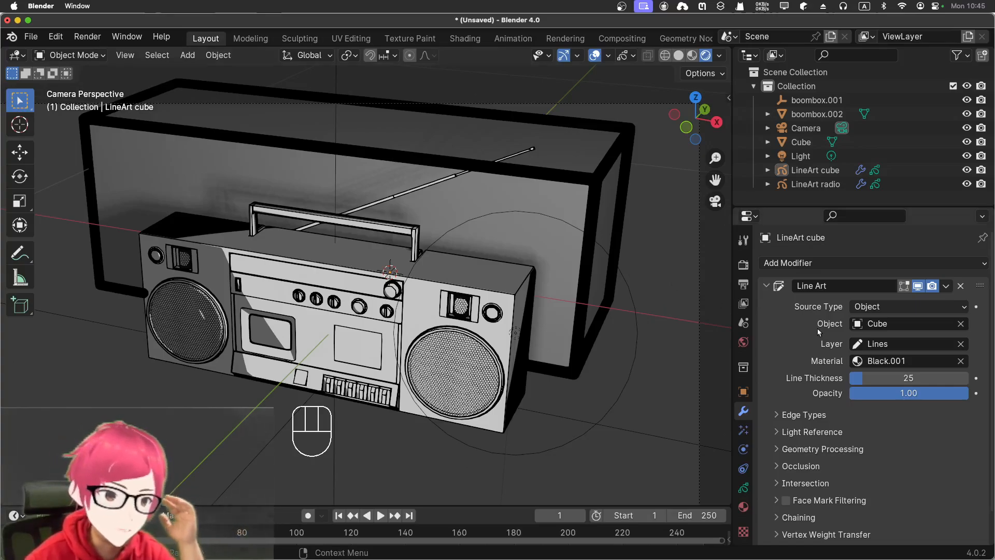
- Remove the Black.001 material slot from LineArt cube and create a new material for it
{"action": "left_click", "coordinate": [903, 362]}
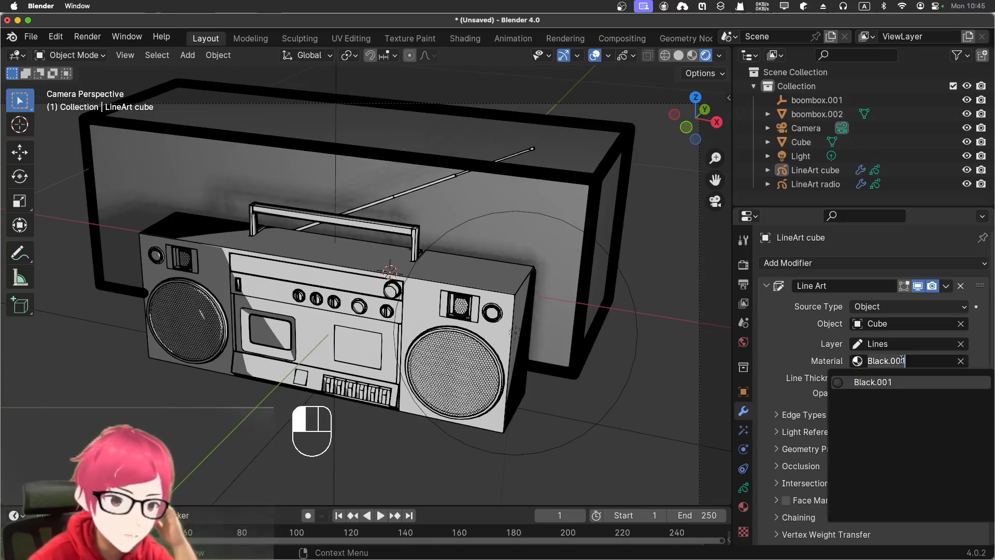
{"action": "left_click", "coordinate": [830, 355]}
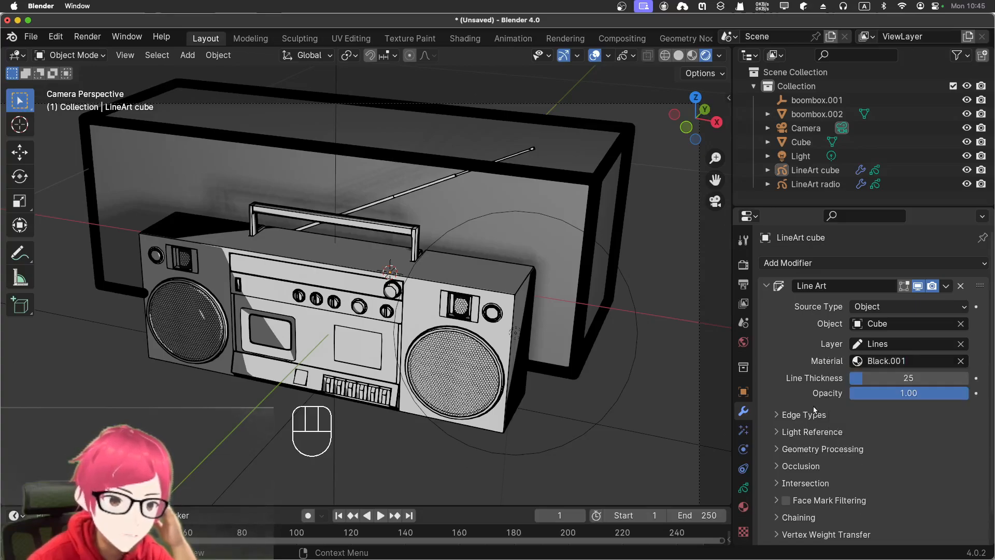
{"action": "left_click", "coordinate": [744, 507]}
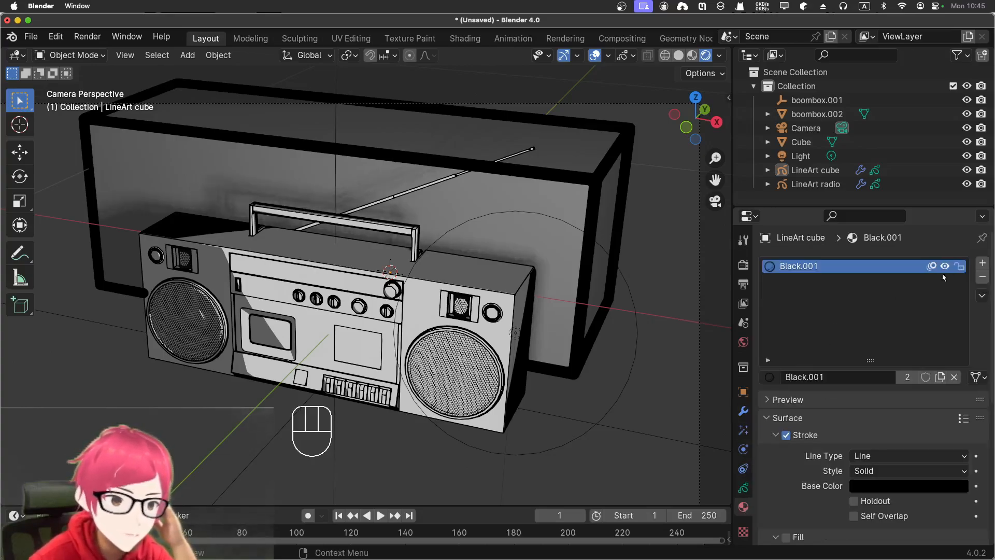
{"action": "left_click", "coordinate": [983, 277]}
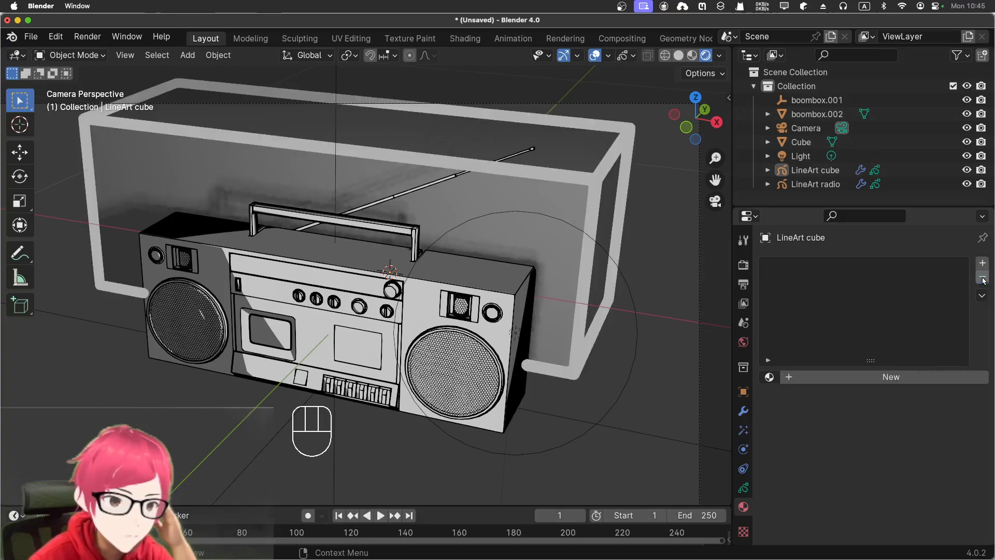
{"action": "left_click", "coordinate": [833, 376]}
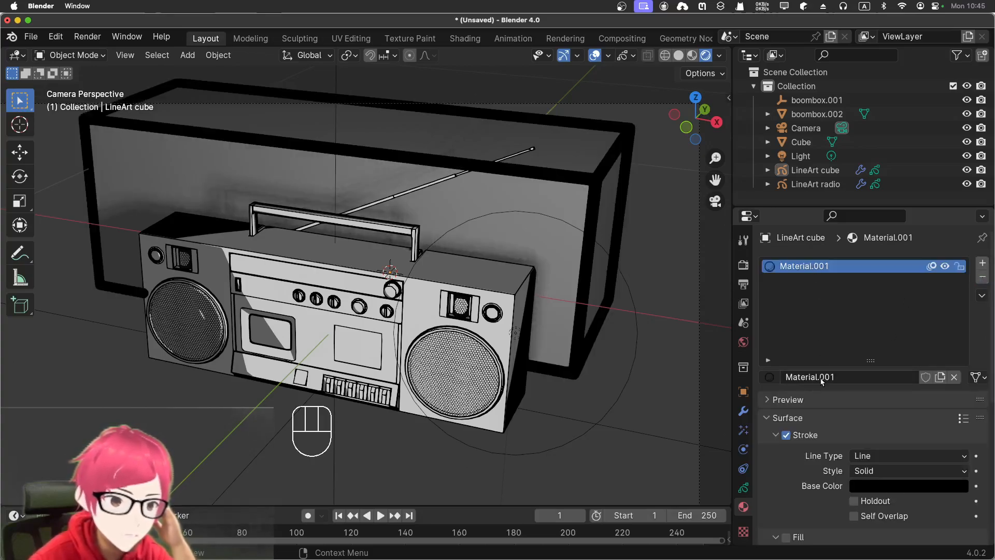
- Try turning on the fill of LineArt cube's material, and turn it off again
{"action": "scroll", "coordinate": [822, 383], "scroll_direction": "down", "scroll_amount": 5}
{"action": "left_click", "coordinate": [796, 397]}
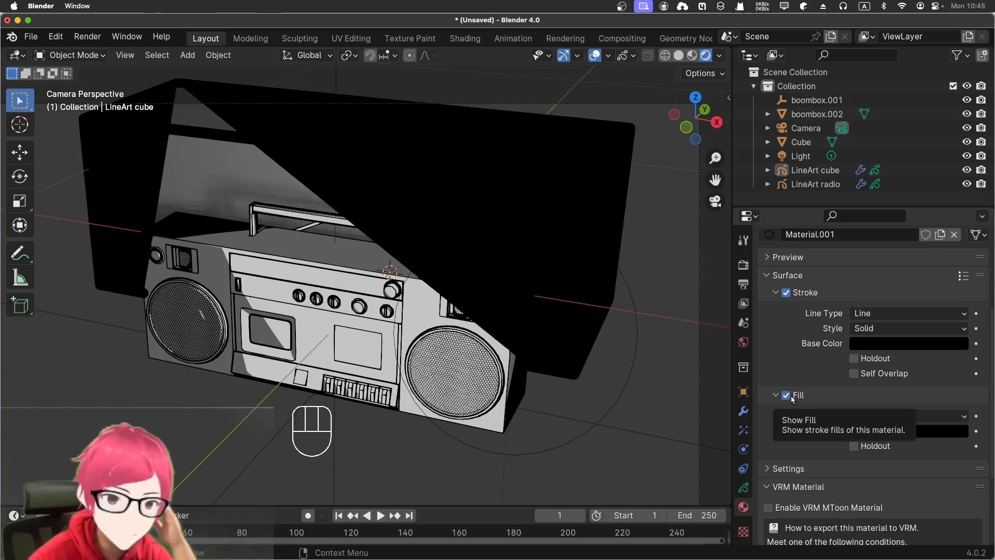
{"action": "left_click", "coordinate": [792, 397]}
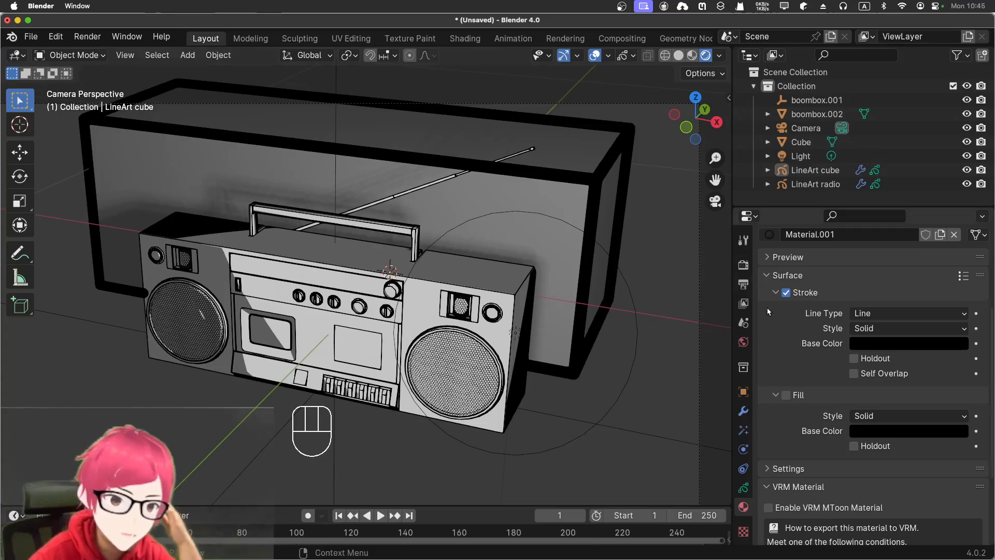
- Try the Dots and Squares line types on LineArt cube's stroke, and return it to Line
{"action": "left_click", "coordinate": [875, 315]}
{"action": "left_click", "coordinate": [873, 344]}
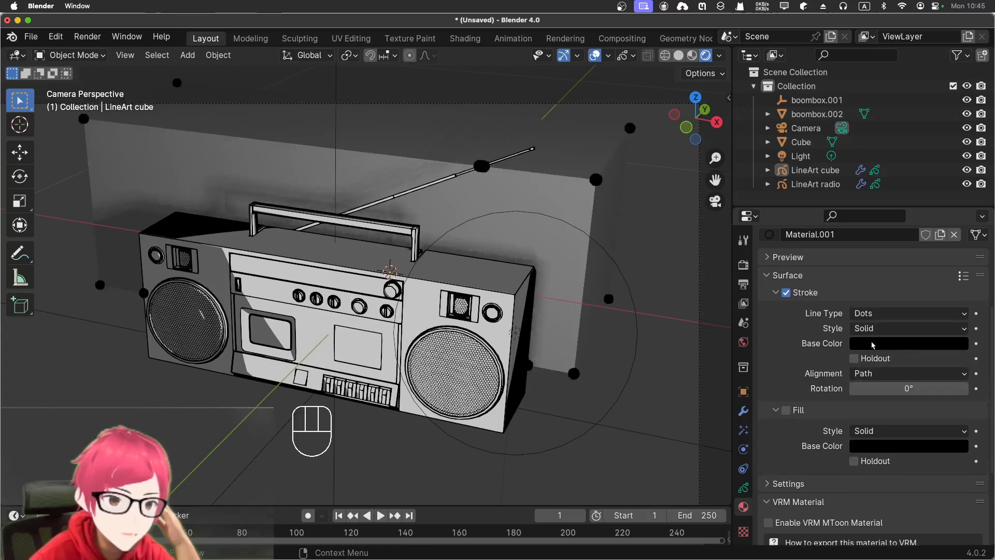
{"action": "left_click", "coordinate": [874, 314]}
{"action": "left_click", "coordinate": [873, 361]}
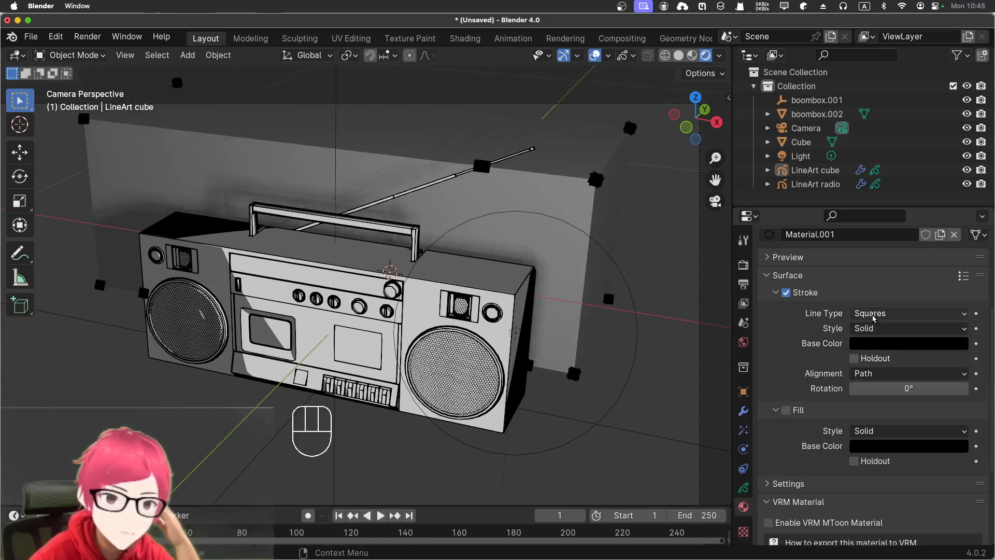
{"action": "left_click", "coordinate": [875, 313]}
{"action": "left_click", "coordinate": [865, 329]}
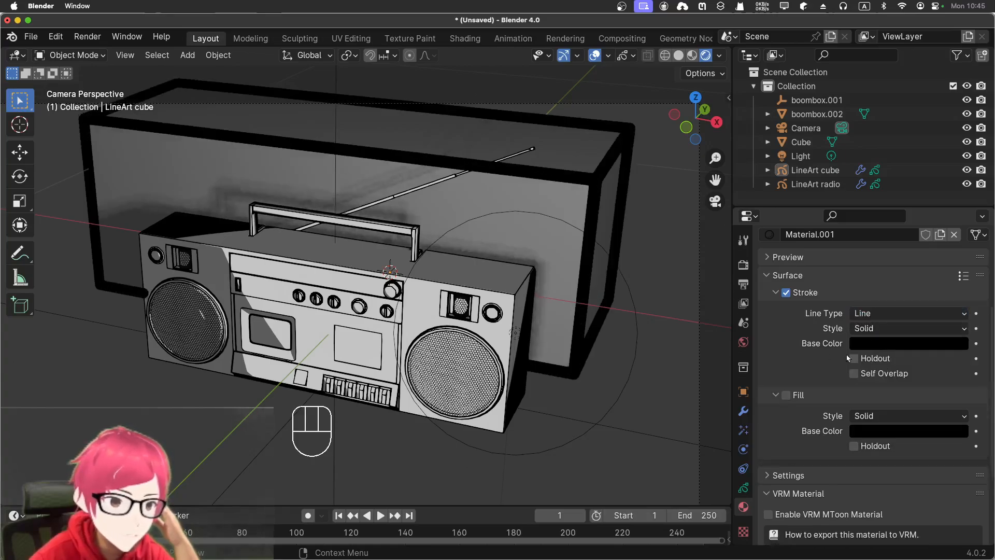
- Set the stroke base color of LineArt cube's material to blue and check the outline with Cube briefly hidden
{"action": "left_click", "coordinate": [876, 345]}
{"action": "left_click_drag", "start_coordinate": [958, 209], "coordinate": [958, 155]}
{"action": "mouse_move", "coordinate": [922, 187]}
{"action": "left_mouse_down"}
{"action": "mouse_move", "coordinate": [941, 165]}
{"action": "mouse_move", "coordinate": [942, 180]}
{"action": "left_mouse_up"}
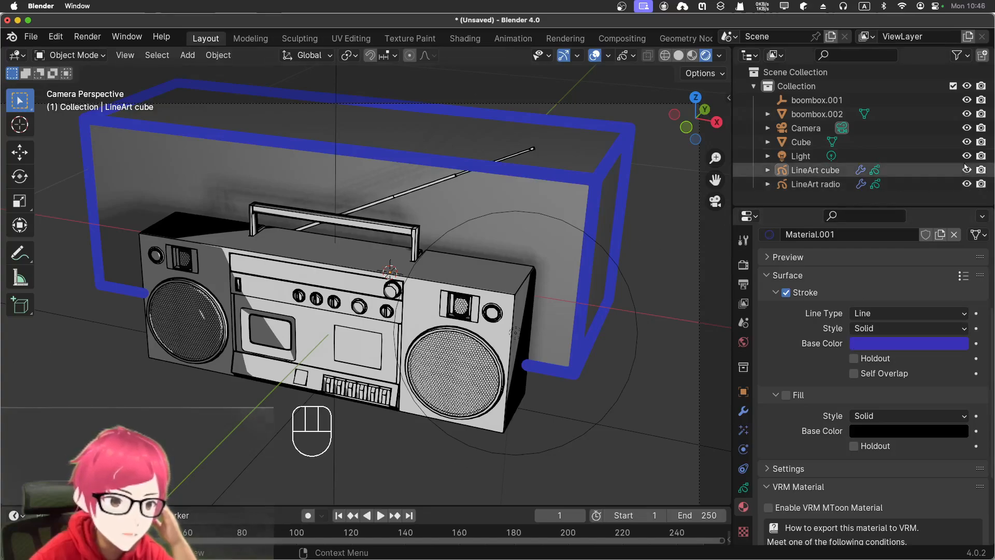
{"action": "left_click", "coordinate": [966, 143]}
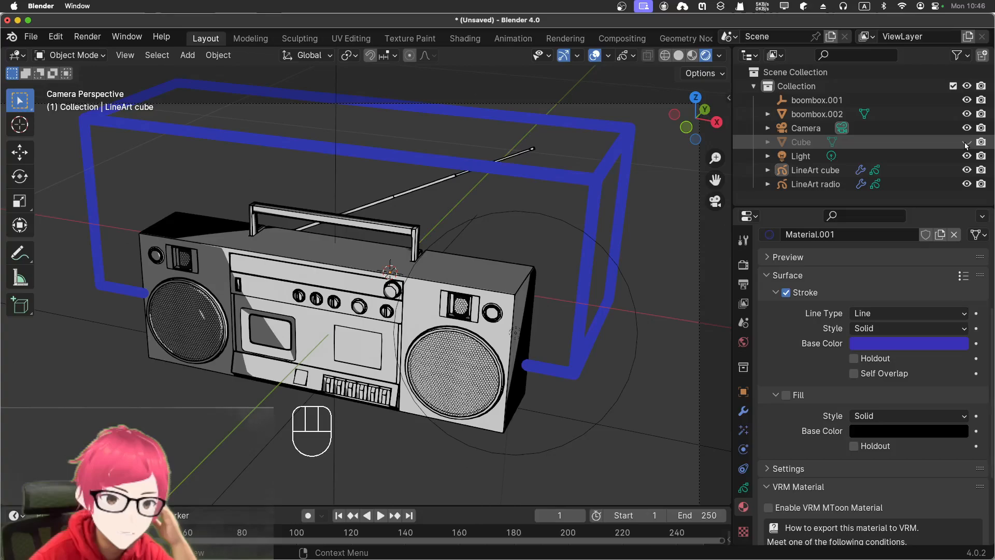
{"action": "left_click", "coordinate": [966, 143]}
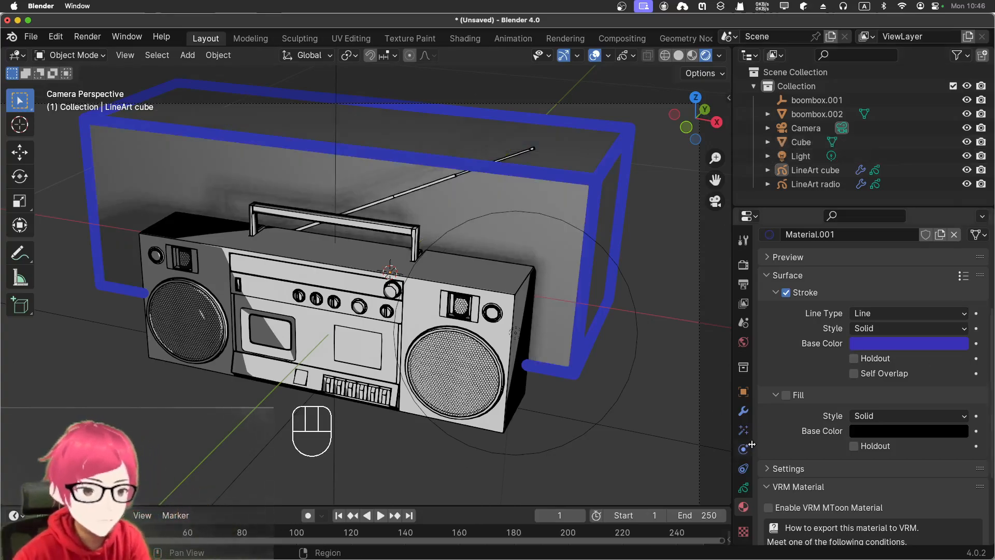
- Set the Line Art modifier's line thickness on LineArt cube to 1
{"action": "left_click", "coordinate": [743, 411]}
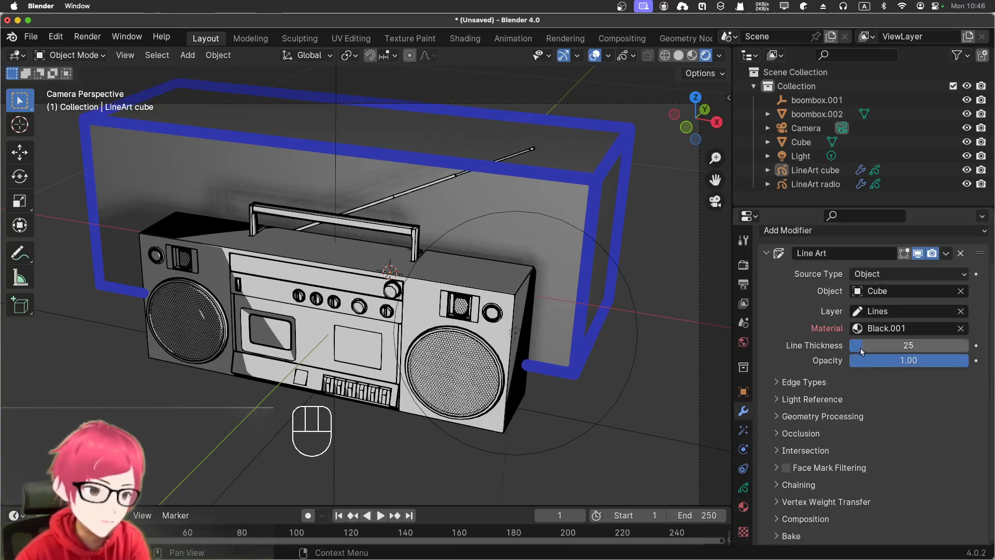
{"action": "left_click_drag", "start_coordinate": [909, 345], "coordinate": [873, 345]}
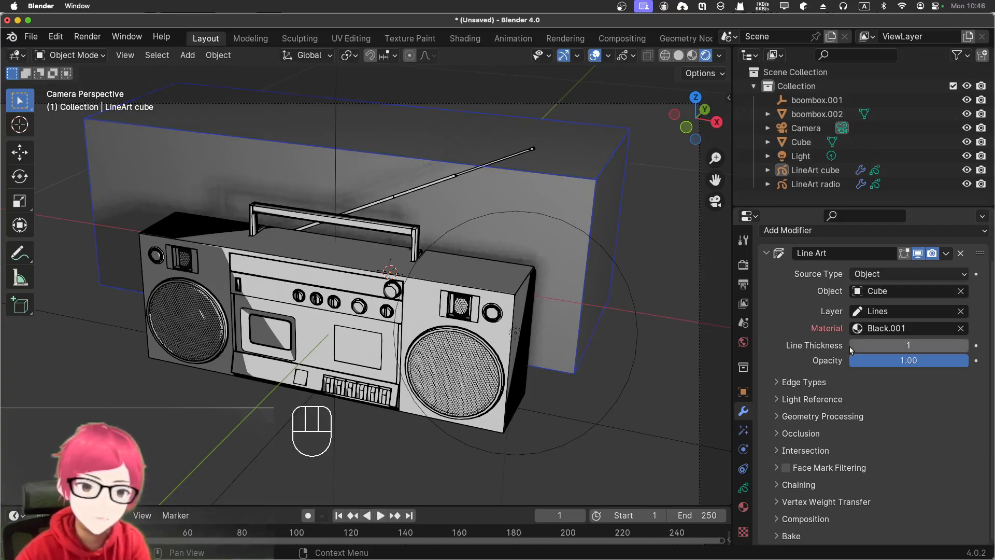
- Set the Line Art modifier's line thickness on LineArt radio to 3
{"action": "left_click", "coordinate": [463, 327]}
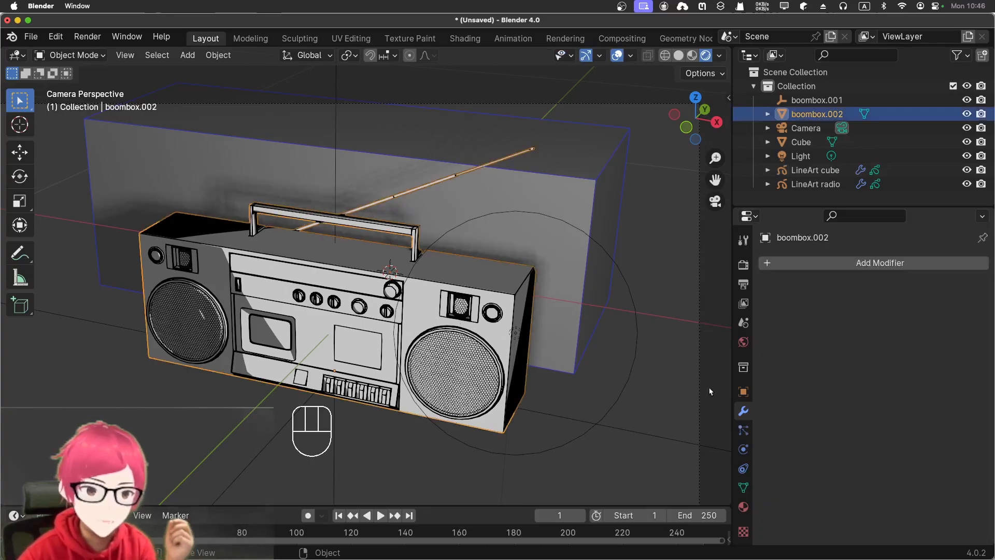
{"action": "left_click", "coordinate": [814, 171]}
{"action": "left_click", "coordinate": [812, 185]}
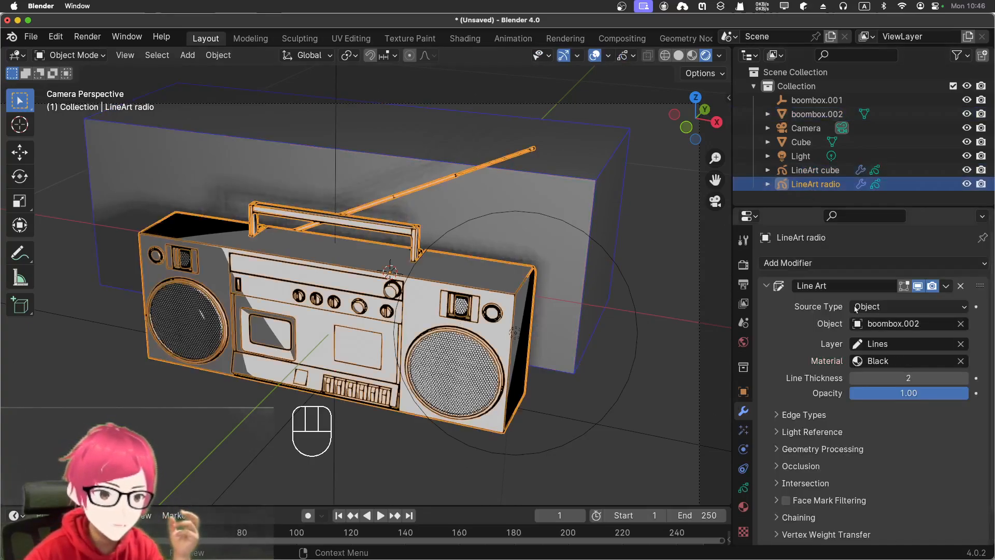
{"action": "mouse_move", "coordinate": [909, 378]}
{"action": "left_mouse_down"}
{"action": "mouse_move", "coordinate": [933, 378]}
{"action": "mouse_move", "coordinate": [905, 378]}
{"action": "left_mouse_up"}
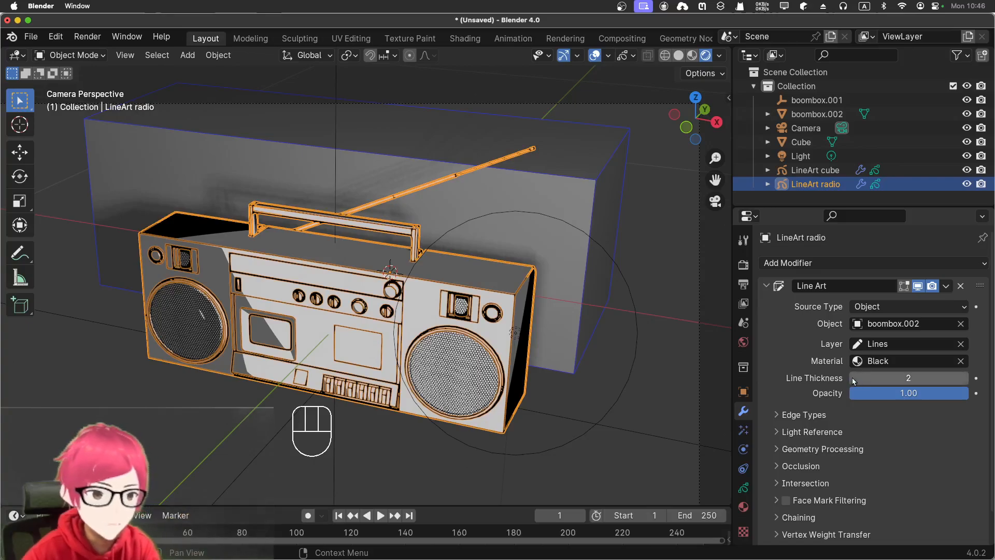
{"action": "left_click", "coordinate": [873, 376]}
{"action": "type", "text": "3"}
{"action": "key", "text": "Return"}
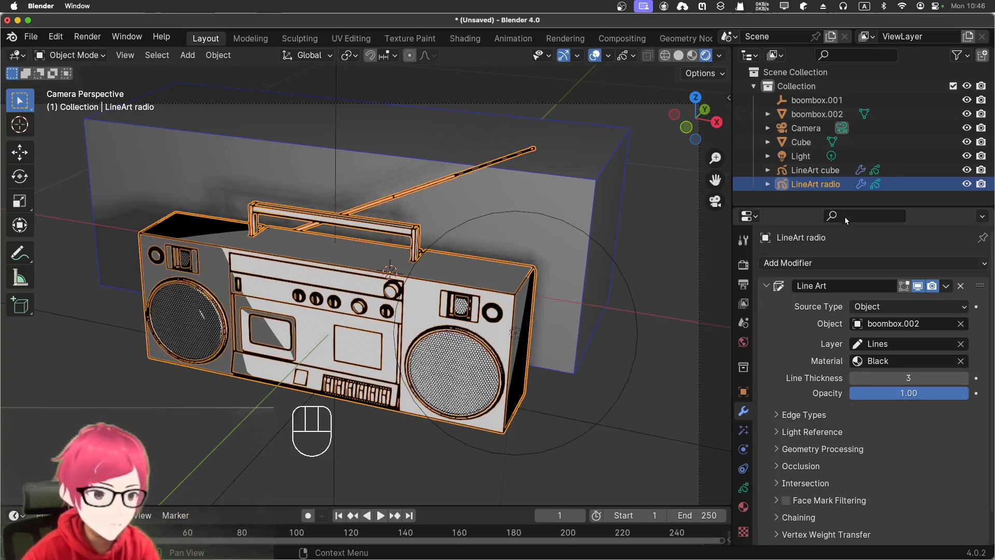
- Render the camera view with nothing selected, examine the boombox and cube outlines, and close the render window
{"action": "left_click", "coordinate": [815, 170]}
{"action": "left_click", "coordinate": [614, 324]}
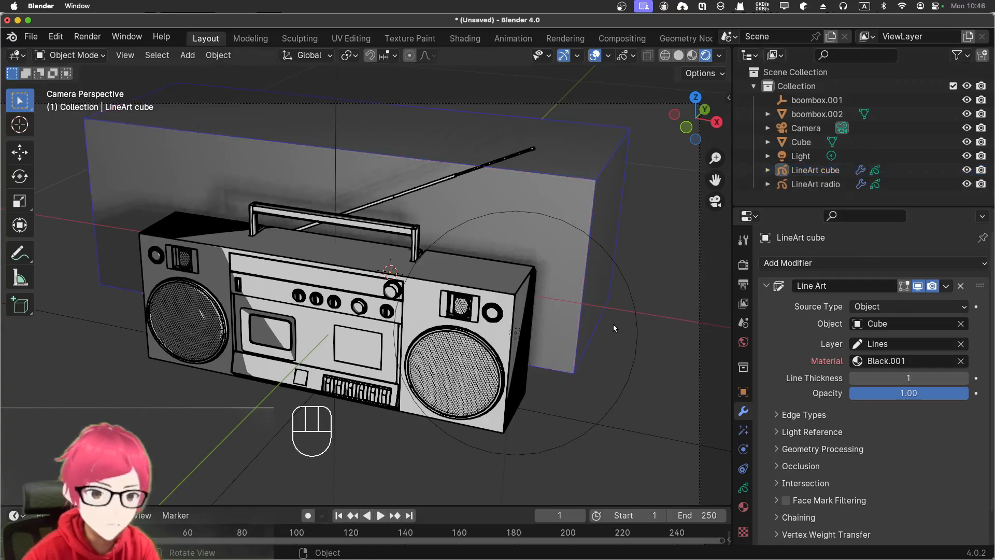
{"action": "key", "text": "KP_0"}
{"action": "key", "text": "KP_0"}
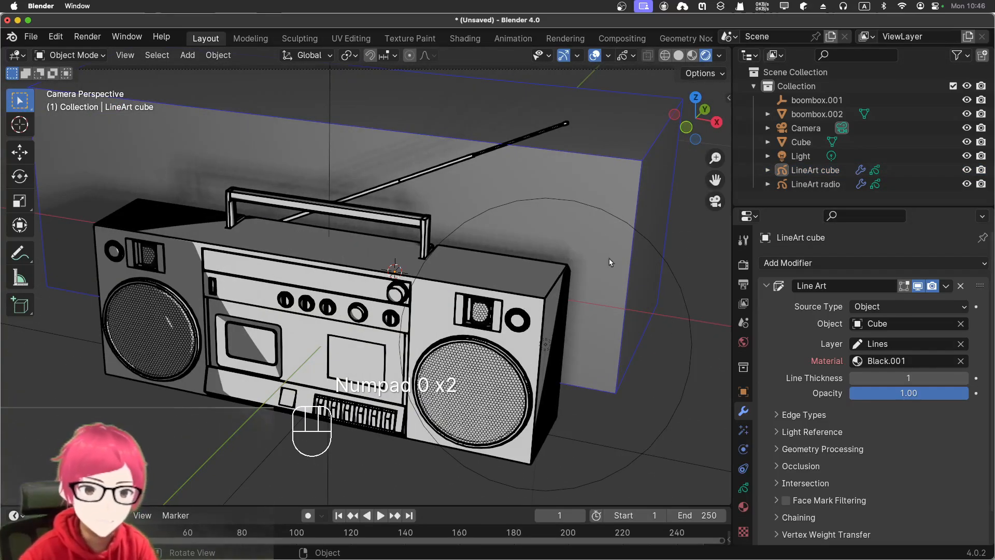
{"action": "key", "text": "F12"}
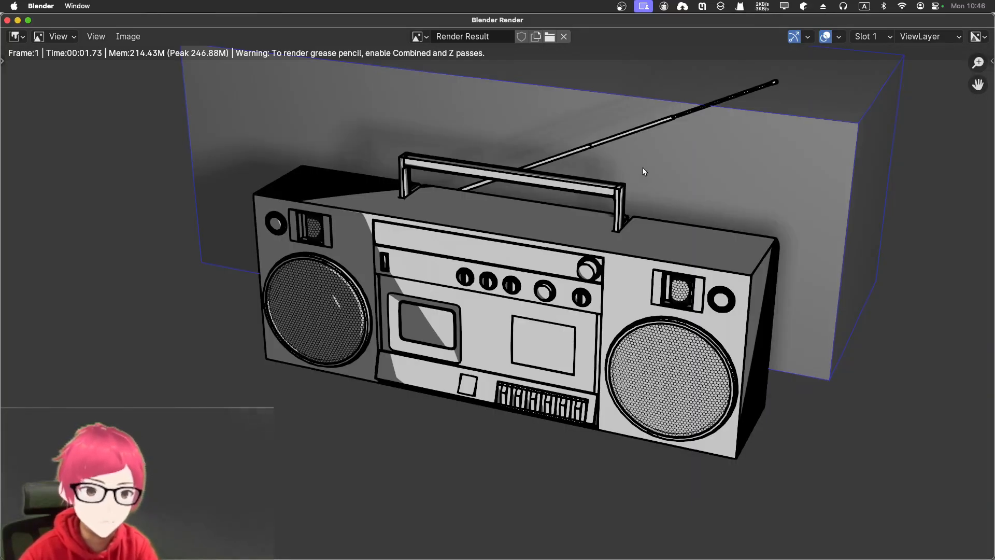
{"action": "middle_click_drag", "start_coordinate": [643, 167], "coordinate": [546, 246]}
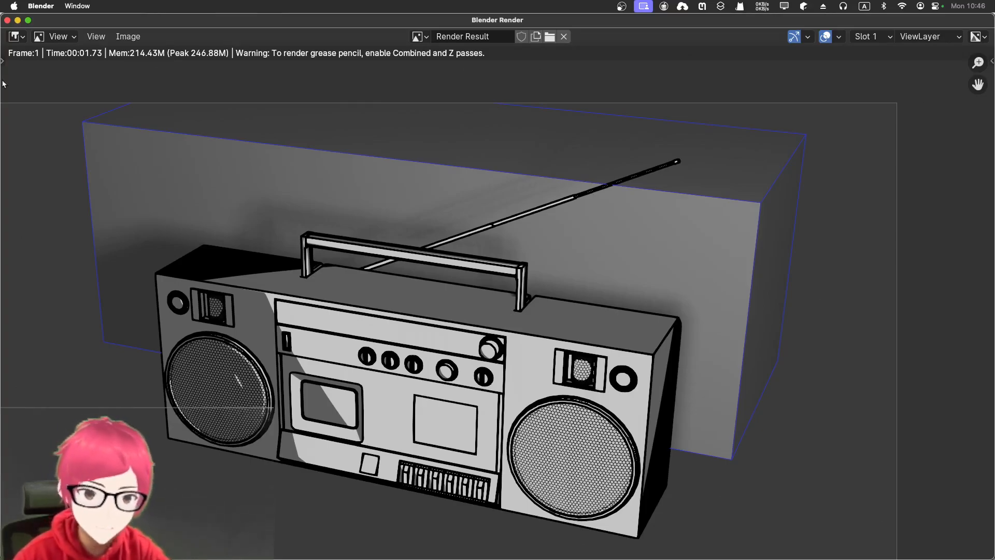
{"action": "left_click", "coordinate": [8, 21]}
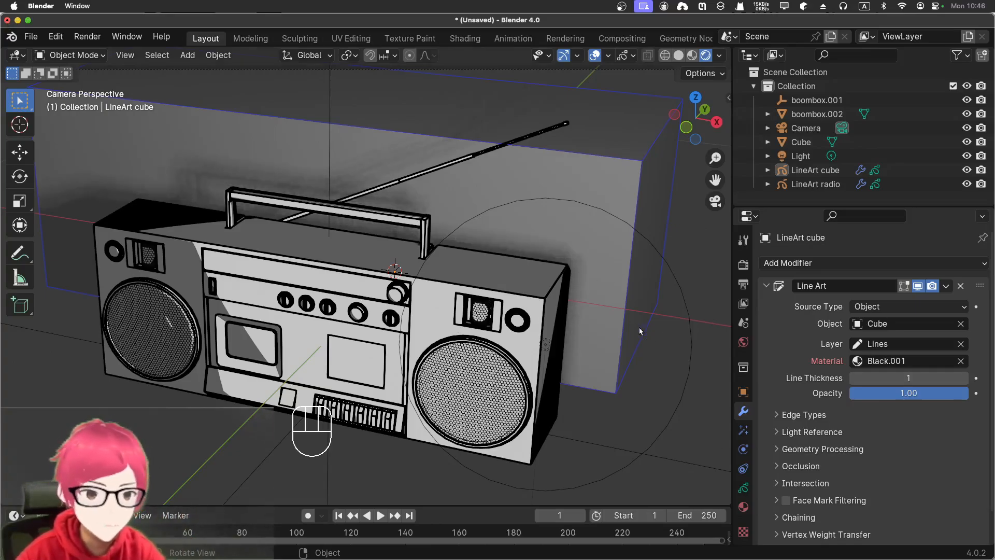
- Add a Scene Line Art grease pencil object and change its modifier's source type to Object
{"action": "key", "text": "shift+a"}
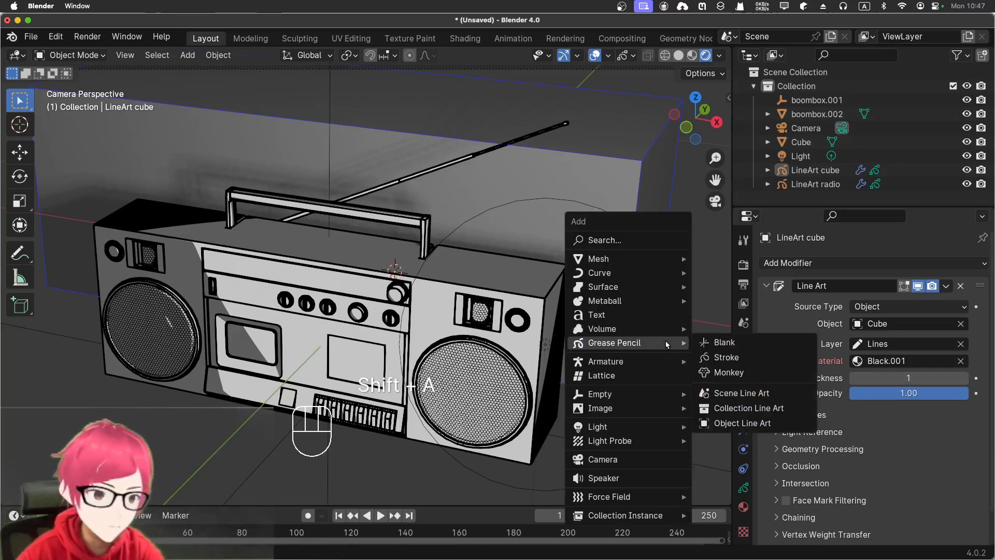
{"action": "left_click", "coordinate": [742, 393]}
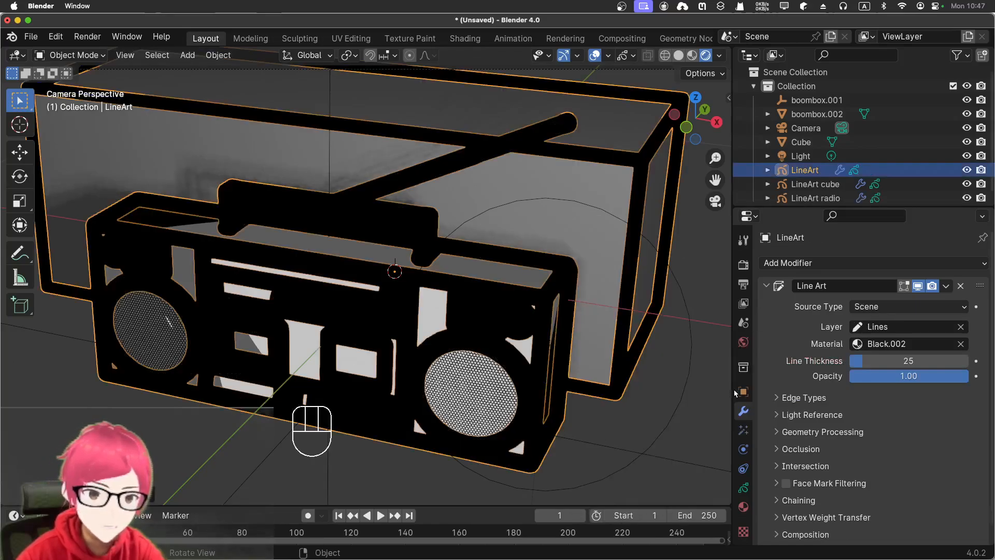
{"action": "left_click", "coordinate": [895, 305]}
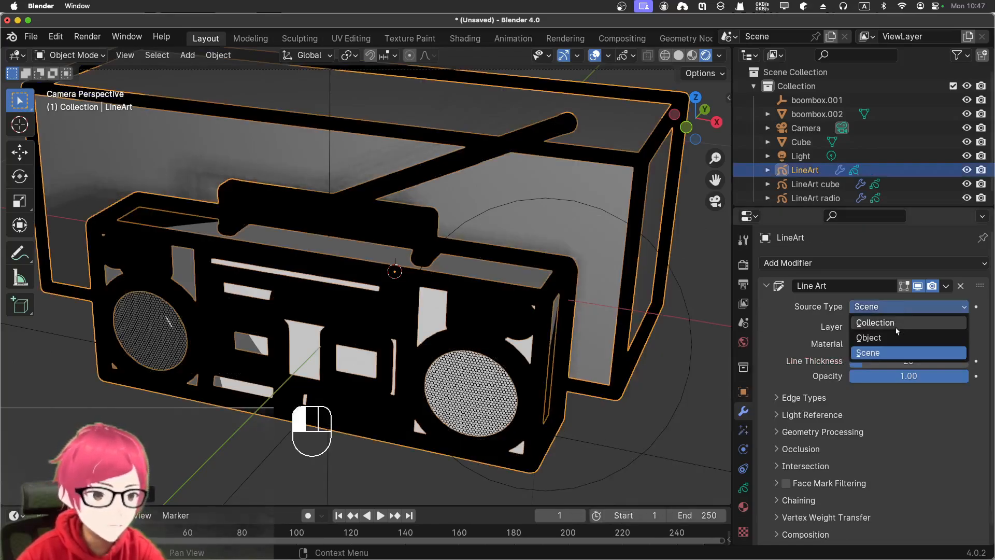
{"action": "left_click", "coordinate": [896, 338]}
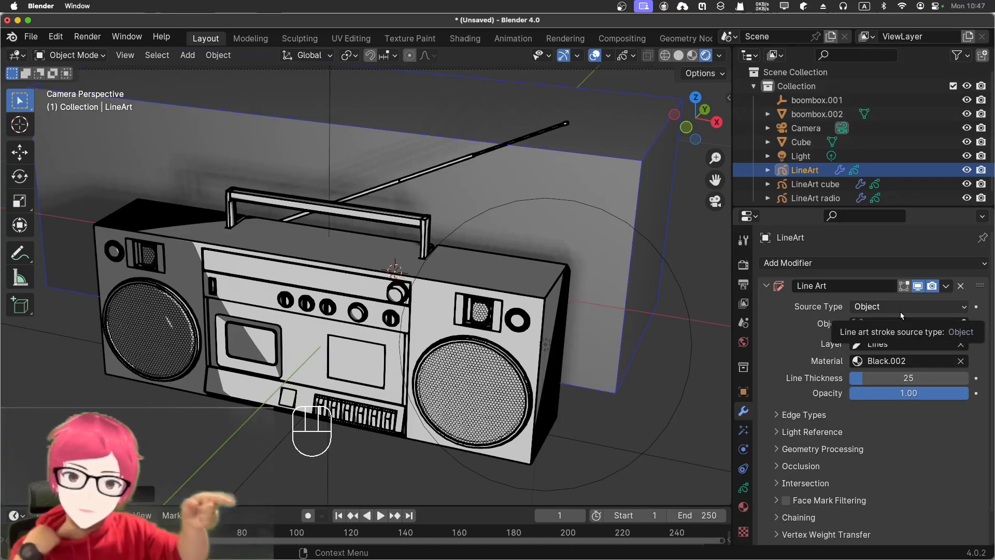
- Pick the boombox in the viewport as the source object of the new Line Art modifier
{"action": "left_click", "coordinate": [952, 324]}
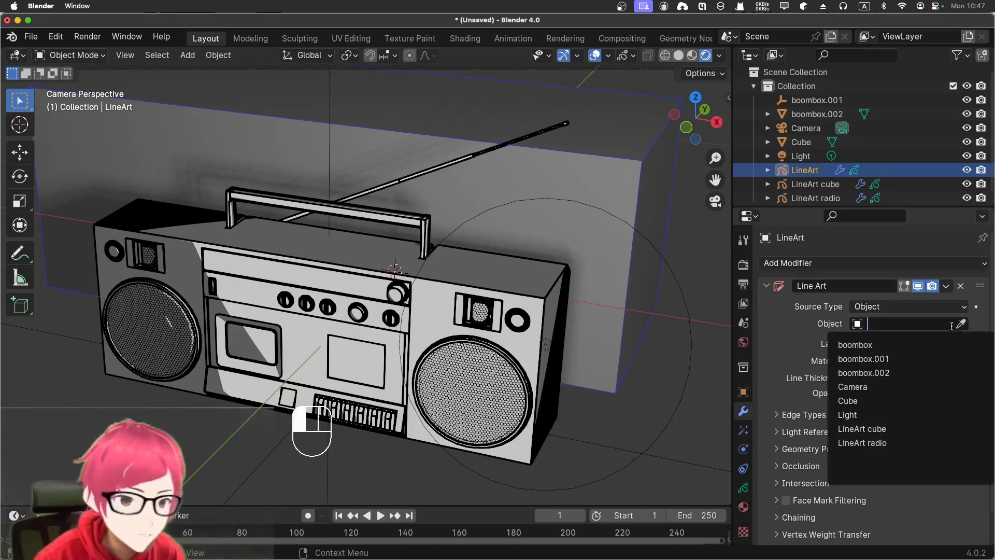
{"action": "key", "text": "Escape"}
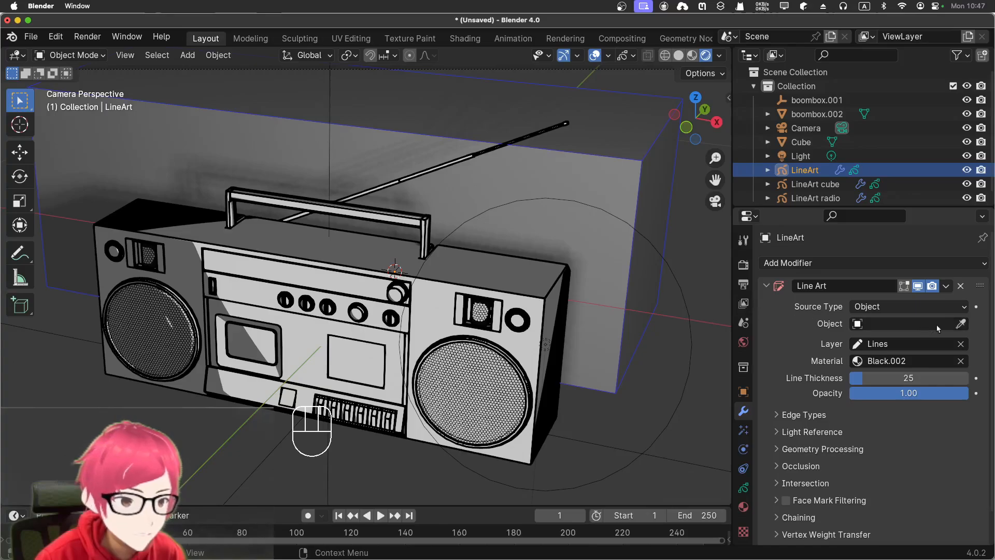
{"action": "left_click", "coordinate": [962, 324]}
{"action": "left_click", "coordinate": [472, 377]}
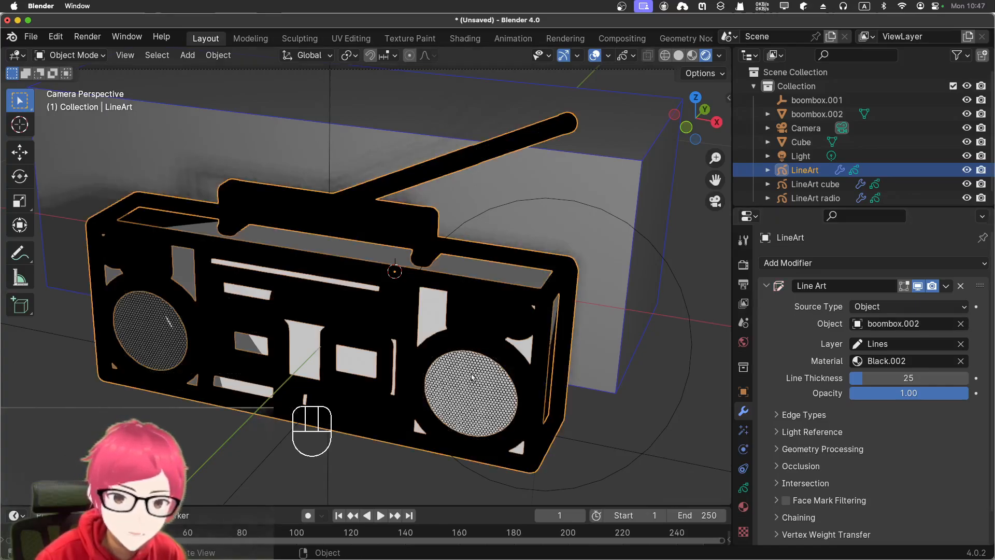
- Rename the new LineArt object as LineArt radio 2
{"action": "double_click", "coordinate": [819, 170]}
{"action": "left_click", "coordinate": [821, 170]}
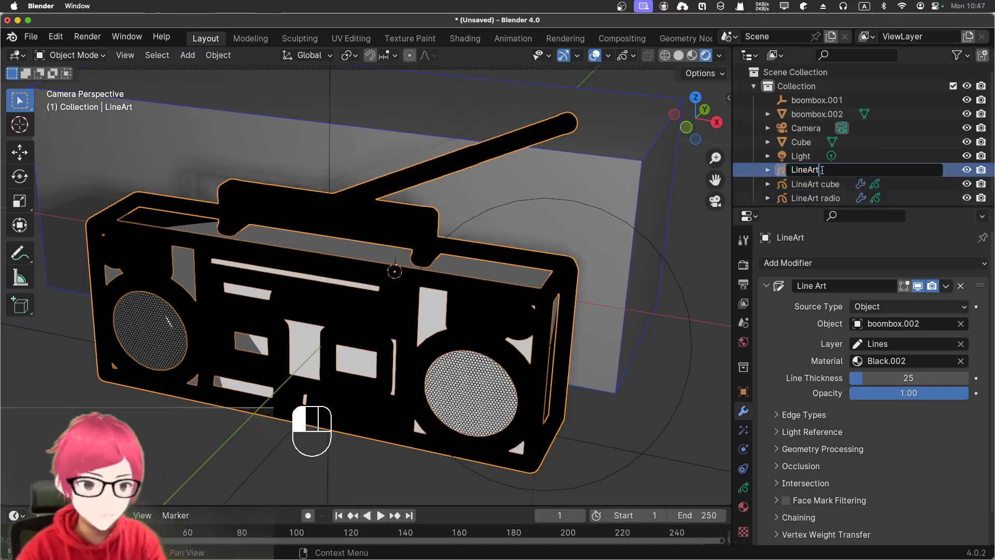
{"action": "type", "text": "radio"}
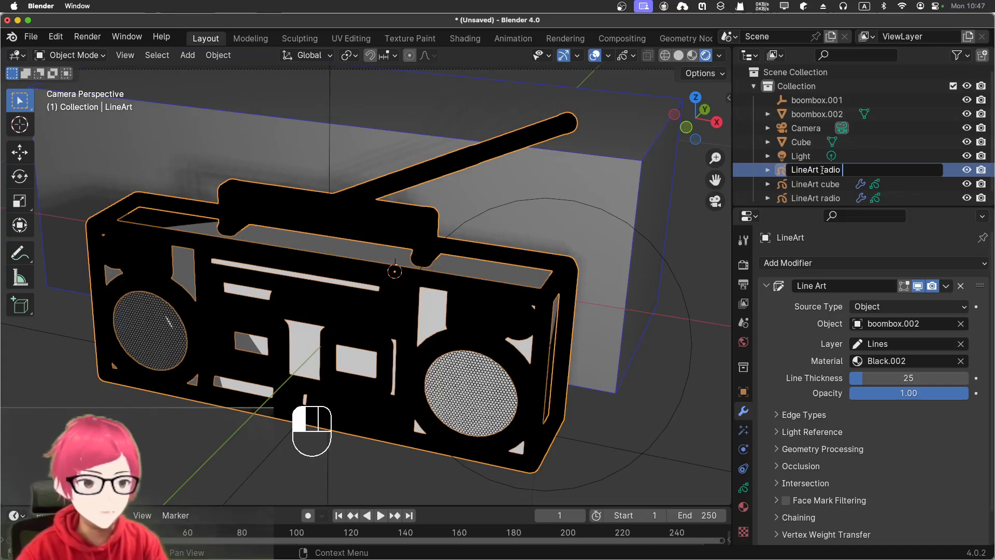
{"action": "type", "text": " 2"}
{"action": "key", "text": "Return"}
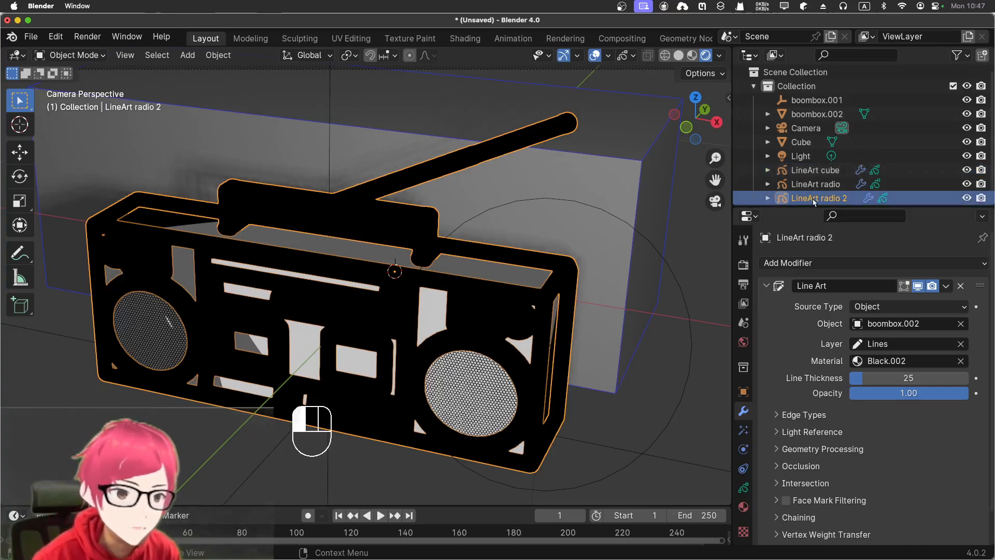
- Compare LineArt radio with LineArt radio 2, and set the line thickness of LineArt radio 2 to 3
{"action": "left_click", "coordinate": [817, 184]}
{"action": "left_click", "coordinate": [817, 198]}
{"action": "left_click", "coordinate": [819, 184]}
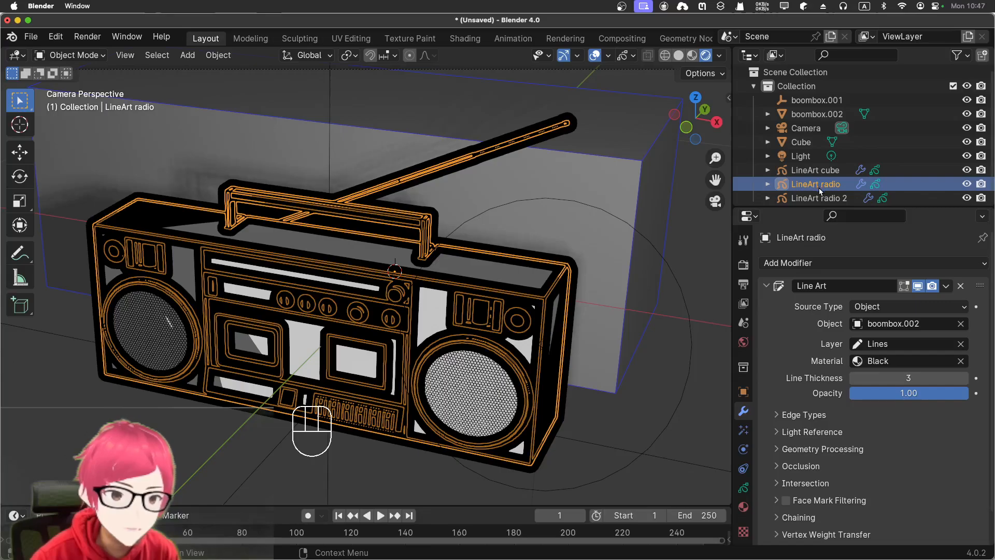
{"action": "left_click", "coordinate": [818, 200]}
{"action": "left_click", "coordinate": [684, 348]}
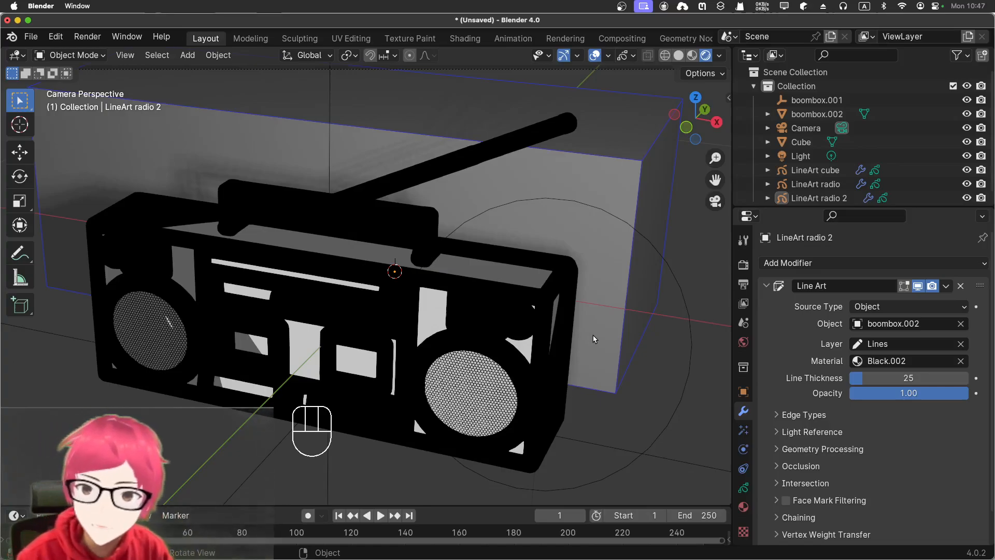
{"action": "left_click_drag", "start_coordinate": [877, 378], "coordinate": [851, 379]}
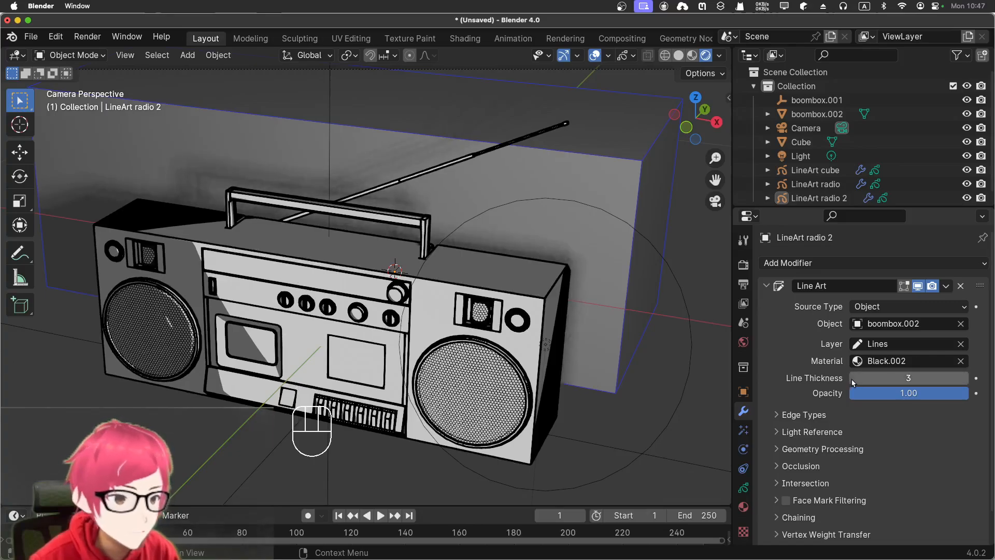
- Make a separate copy of the Black.002 material for LineArt radio 2
{"action": "left_click", "coordinate": [885, 361]}
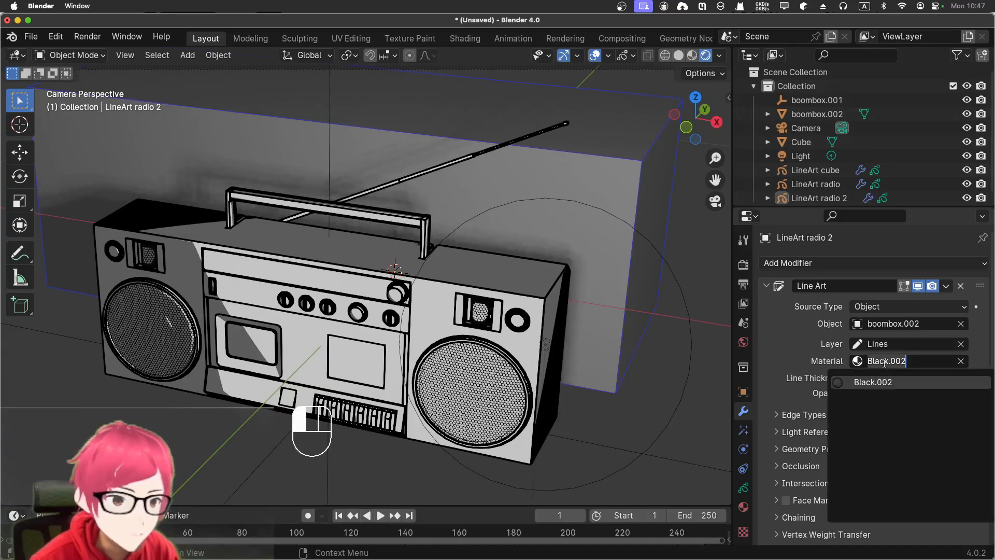
{"action": "left_click", "coordinate": [841, 362]}
{"action": "left_click", "coordinate": [743, 506]}
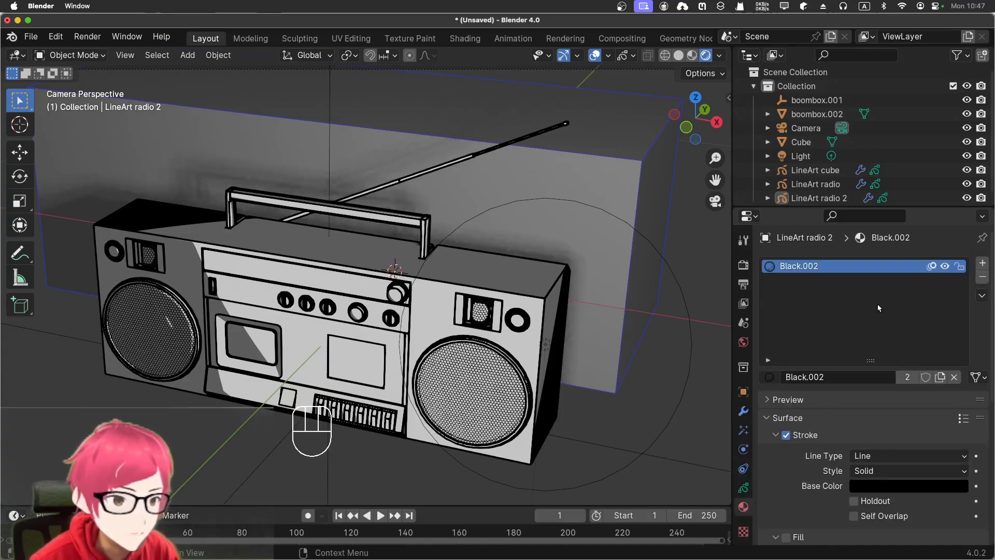
{"action": "left_click", "coordinate": [939, 377]}
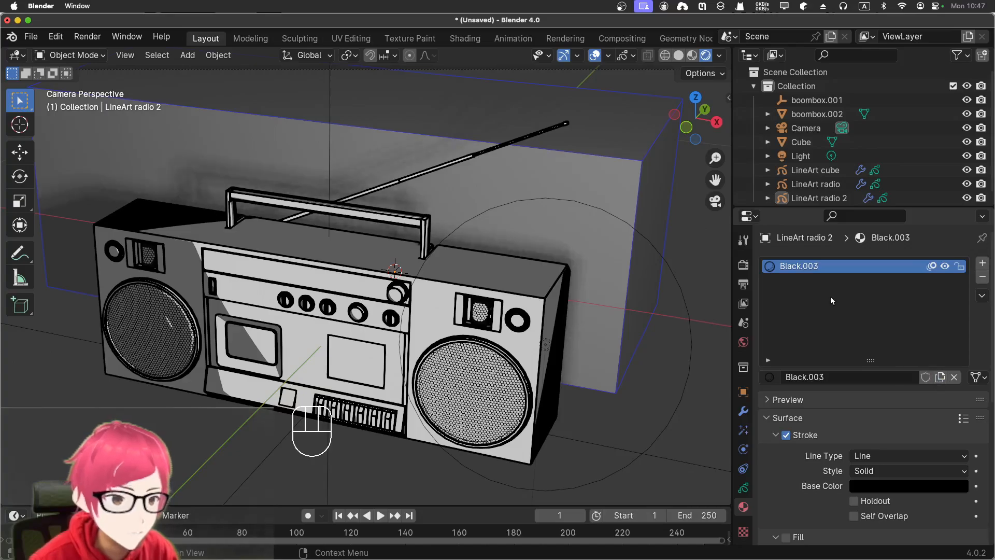
- Rename the copied Black.003 material of LineArt radio 2 as cyberpunk
{"action": "double_click", "coordinate": [813, 267]}
{"action": "key", "text": "BackSpace"}
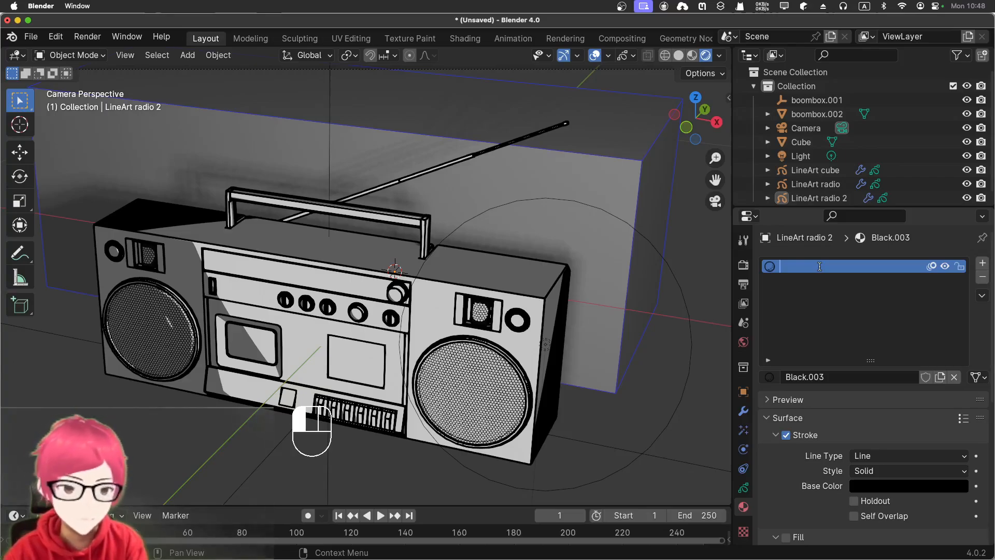
{"action": "type", "text": "cyberpunk"}
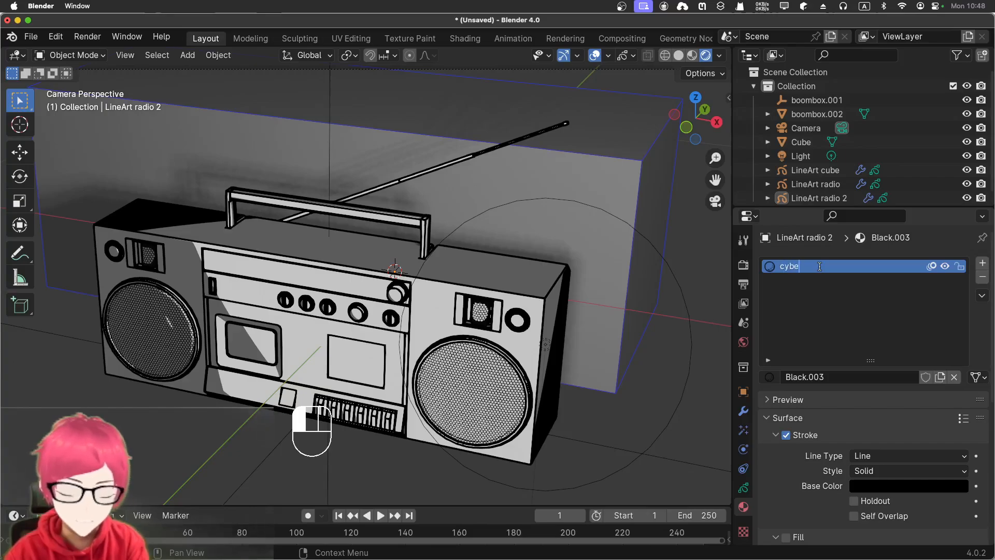
{"action": "key", "text": "Return"}
- Change the stroke base color of the cyberpunk material from black to a dark purple
{"action": "scroll", "coordinate": [821, 267], "scroll_direction": "down", "scroll_amount": 6}
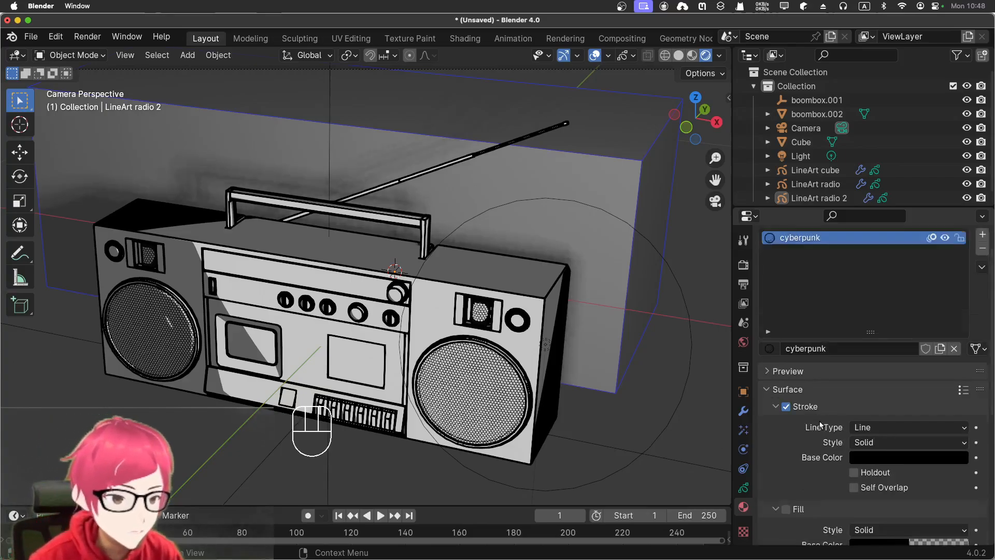
{"action": "left_click", "coordinate": [801, 293]}
{"action": "left_click", "coordinate": [801, 294]}
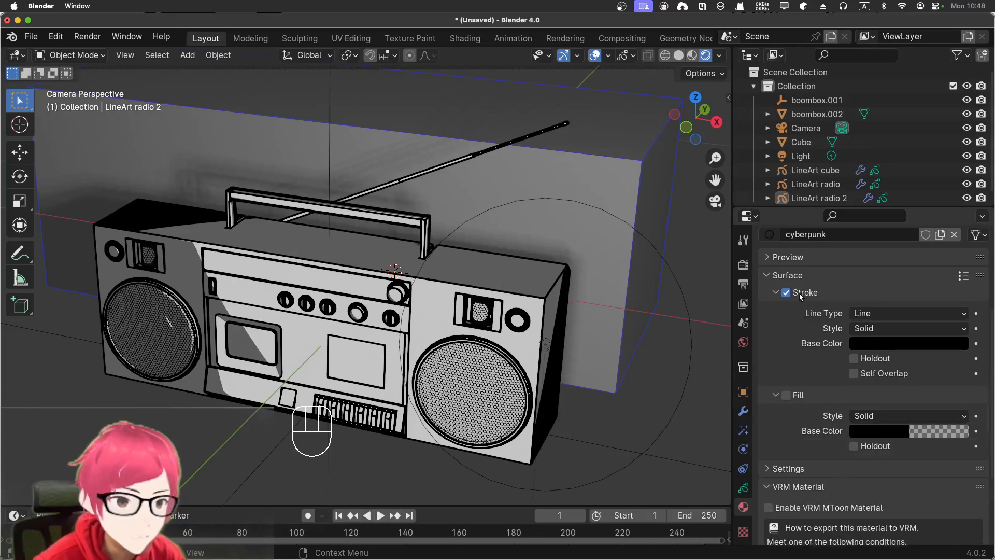
{"action": "left_click", "coordinate": [786, 396]}
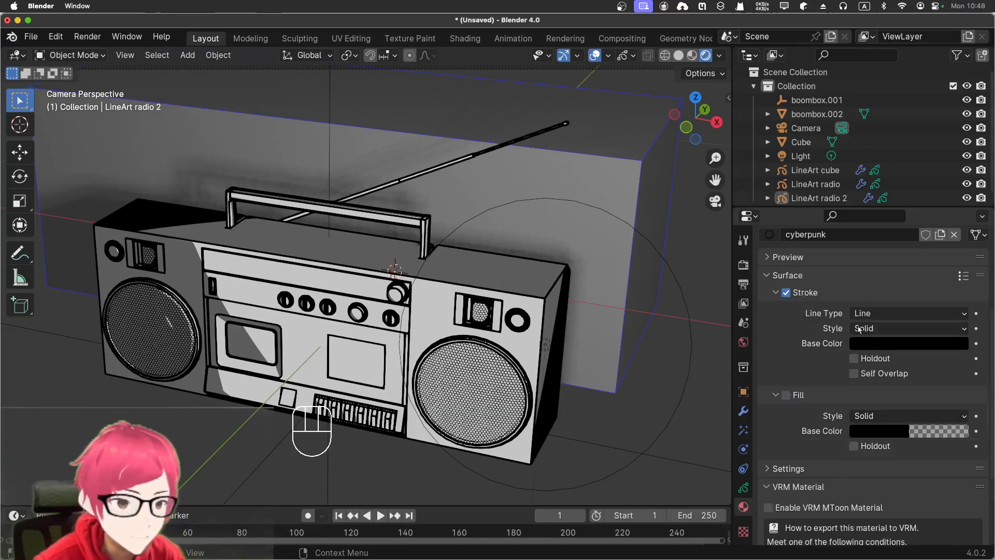
{"action": "left_click", "coordinate": [872, 344]}
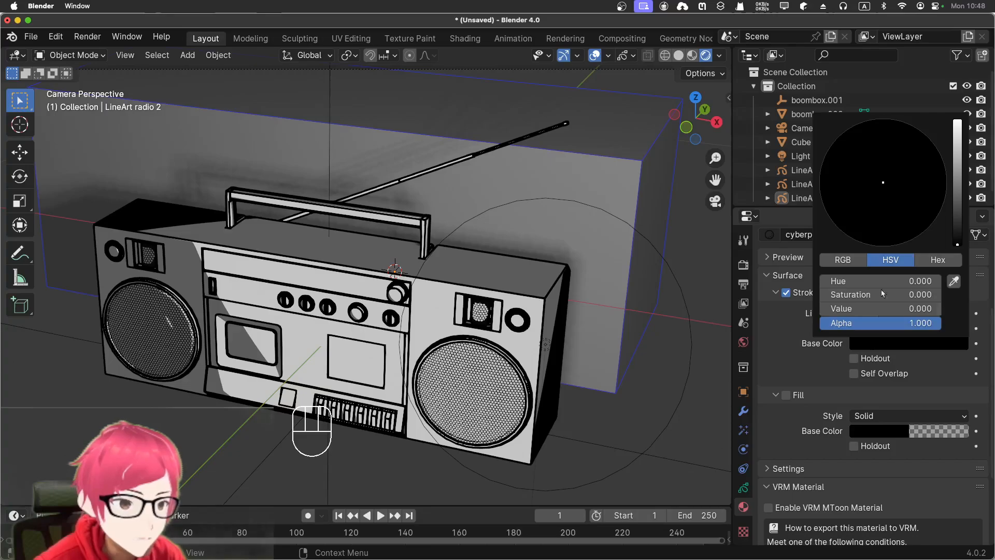
{"action": "left_click", "coordinate": [957, 197]}
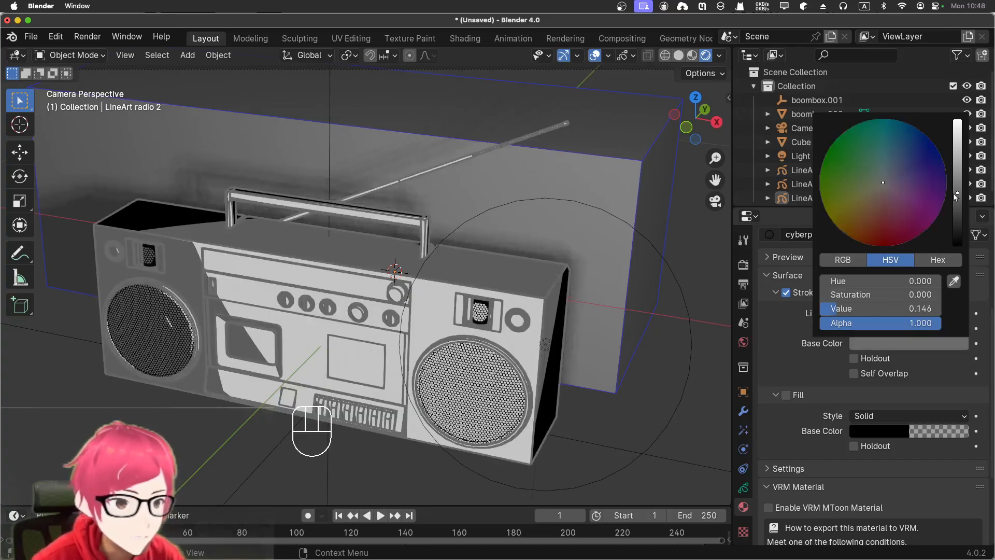
{"action": "left_click", "coordinate": [931, 211]}
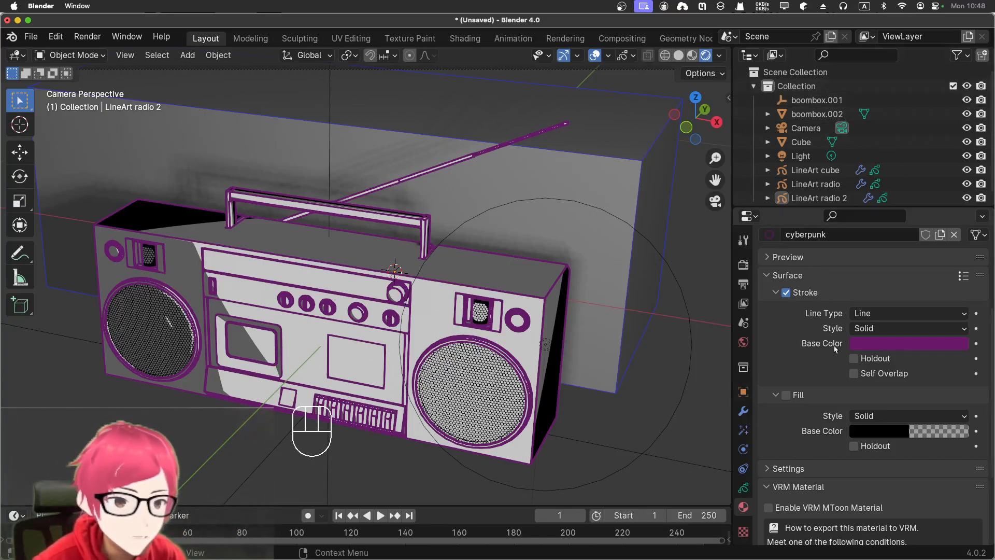
- Try a Blur visual effect on LineArt radio 2 and remove it again
{"action": "scroll", "coordinate": [806, 391], "scroll_direction": "down", "scroll_amount": 3}
{"action": "scroll", "coordinate": [807, 389], "scroll_direction": "down", "scroll_amount": 1}
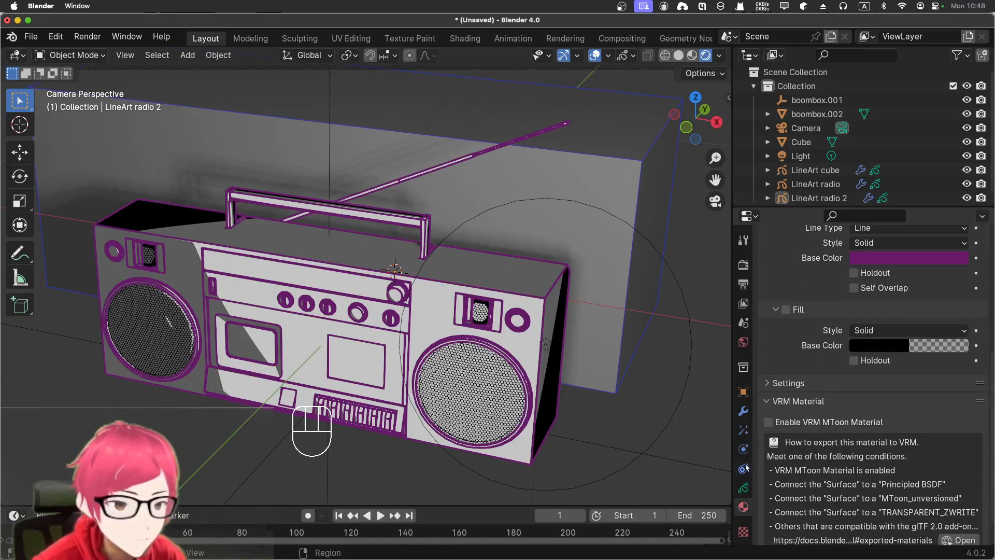
{"action": "left_click", "coordinate": [743, 429]}
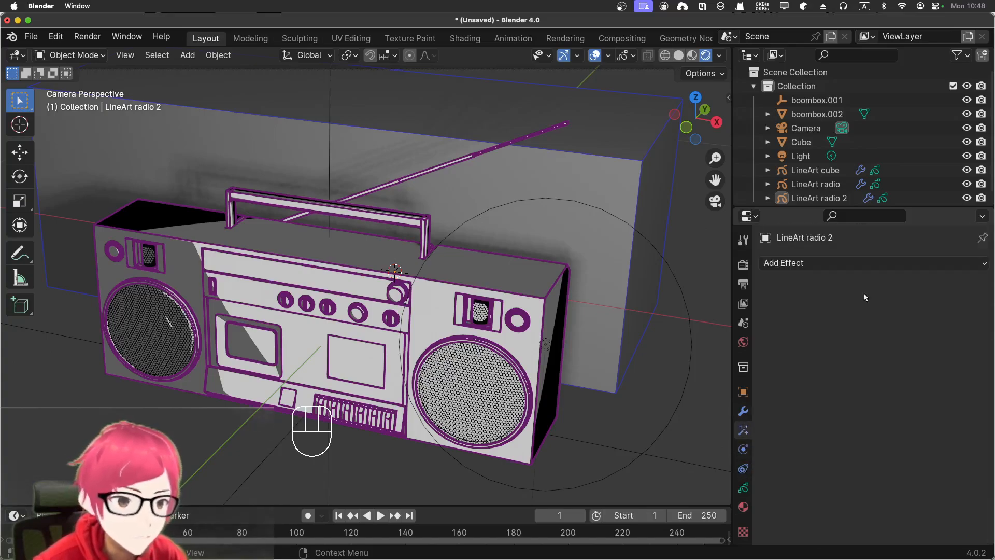
{"action": "left_click", "coordinate": [870, 262]}
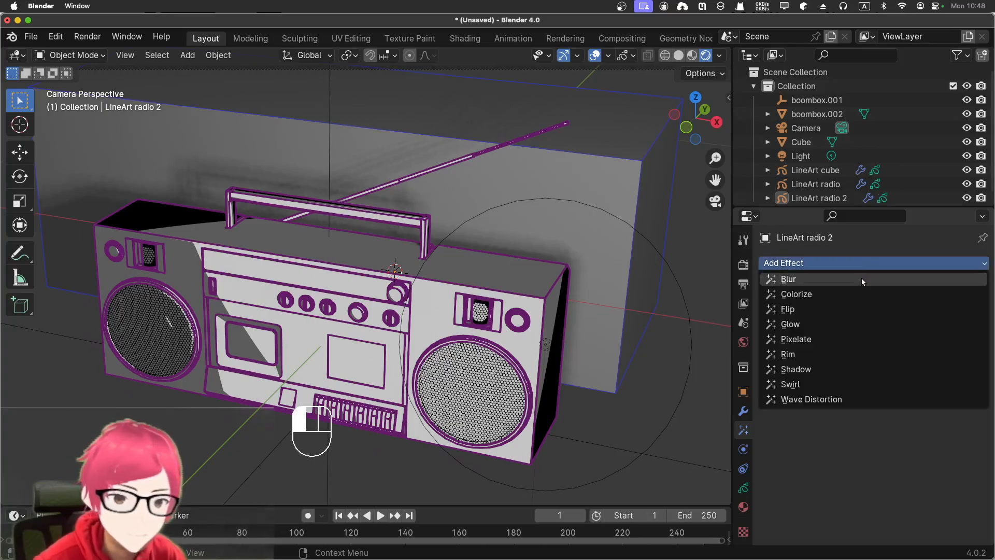
{"action": "left_click", "coordinate": [862, 279]}
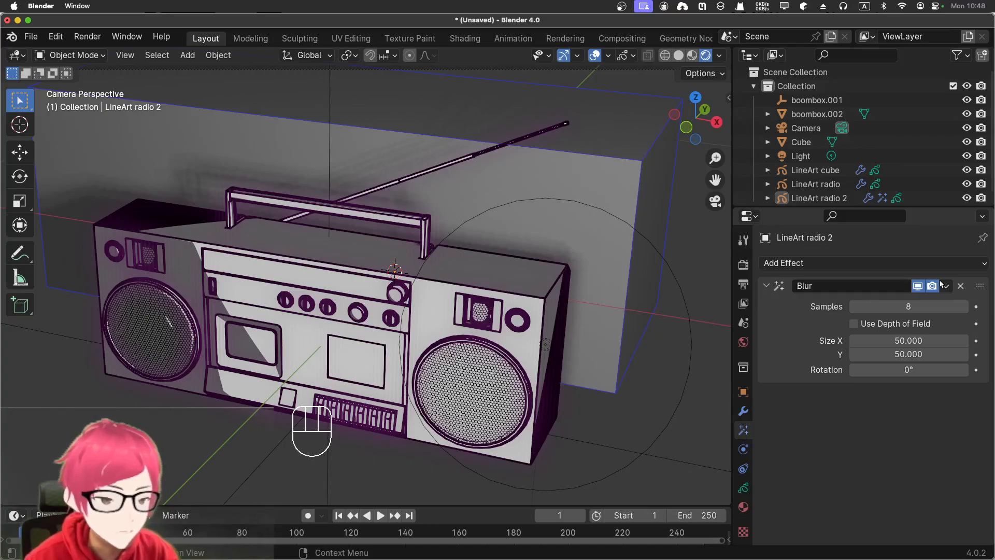
{"action": "left_click", "coordinate": [961, 287]}
- Try the Glow and Pixelate visual effects one at a time on LineArt radio 2, removing each again
{"action": "left_click", "coordinate": [894, 263]}
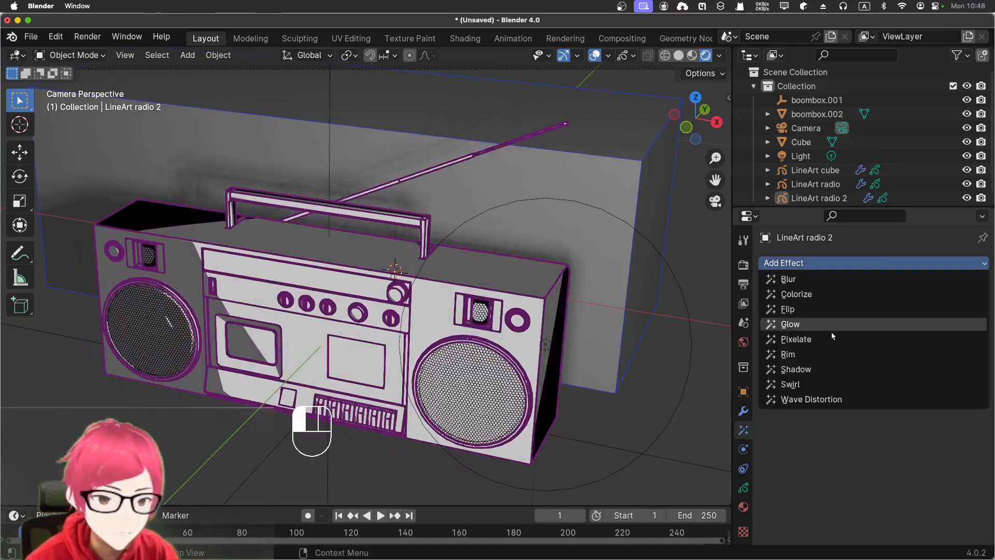
{"action": "left_click", "coordinate": [835, 330]}
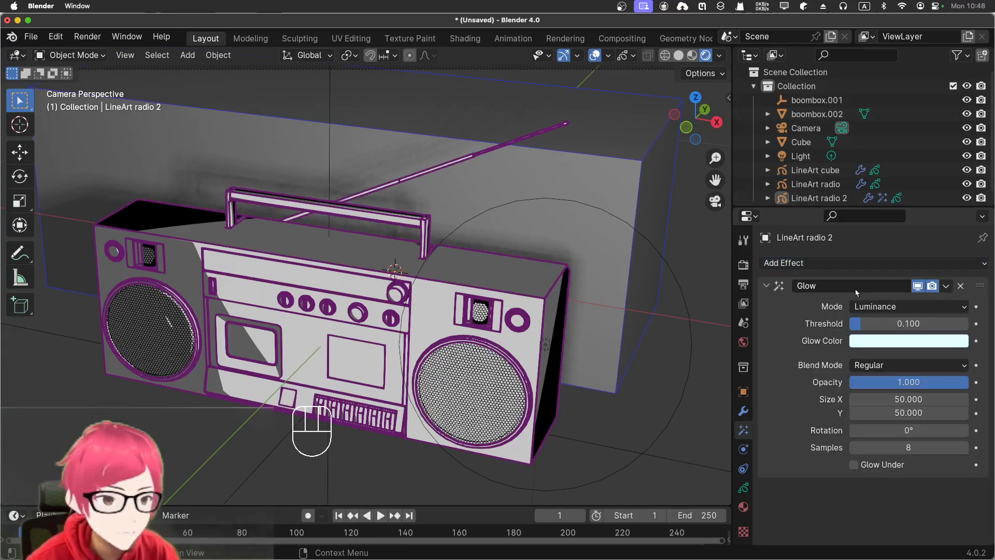
{"action": "left_click", "coordinate": [961, 287]}
{"action": "left_click", "coordinate": [924, 265]}
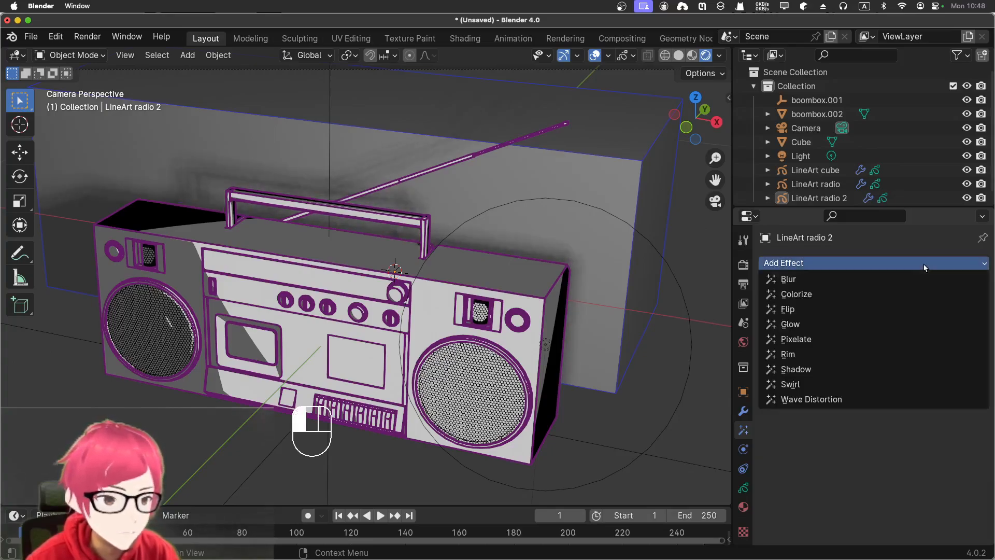
{"action": "left_click", "coordinate": [885, 342]}
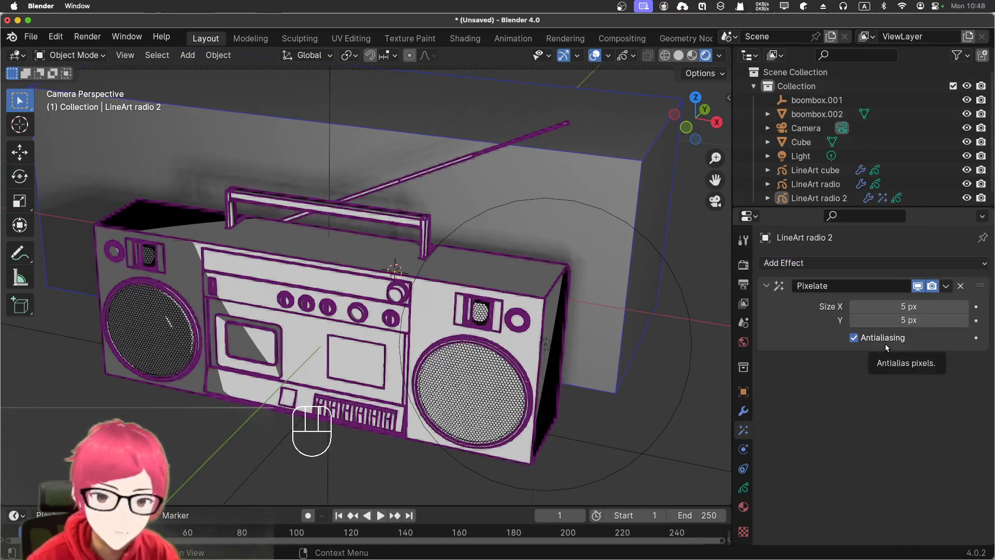
{"action": "left_click", "coordinate": [961, 286]}
- Try the Shadow and Flip visual effects one at a time on LineArt radio 2, removing each again
{"action": "left_click", "coordinate": [943, 264]}
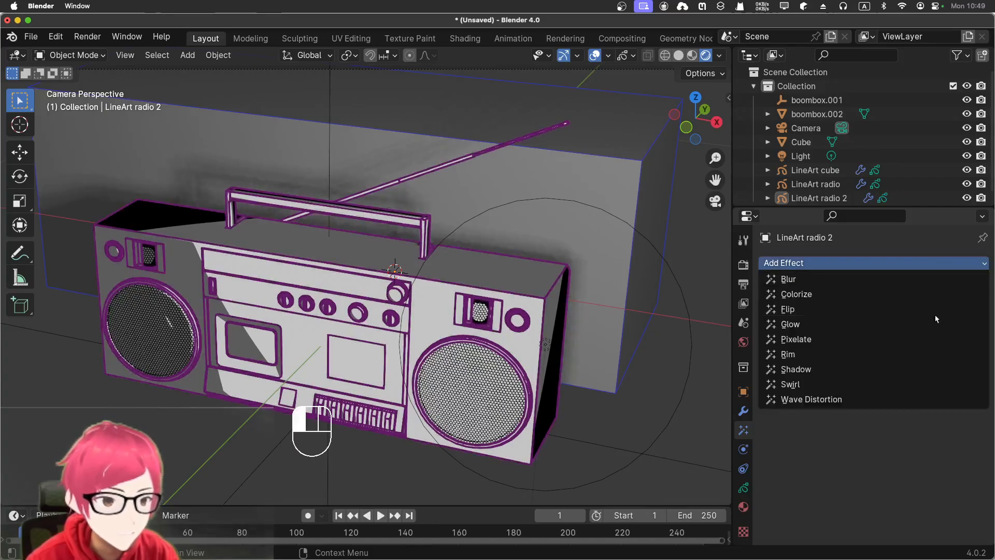
{"action": "left_click", "coordinate": [895, 368]}
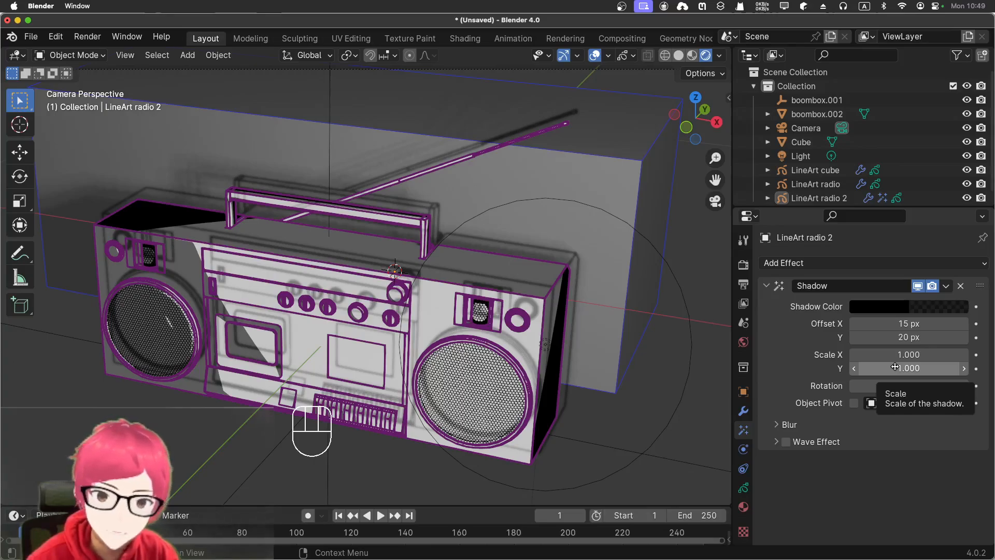
{"action": "left_click", "coordinate": [961, 286]}
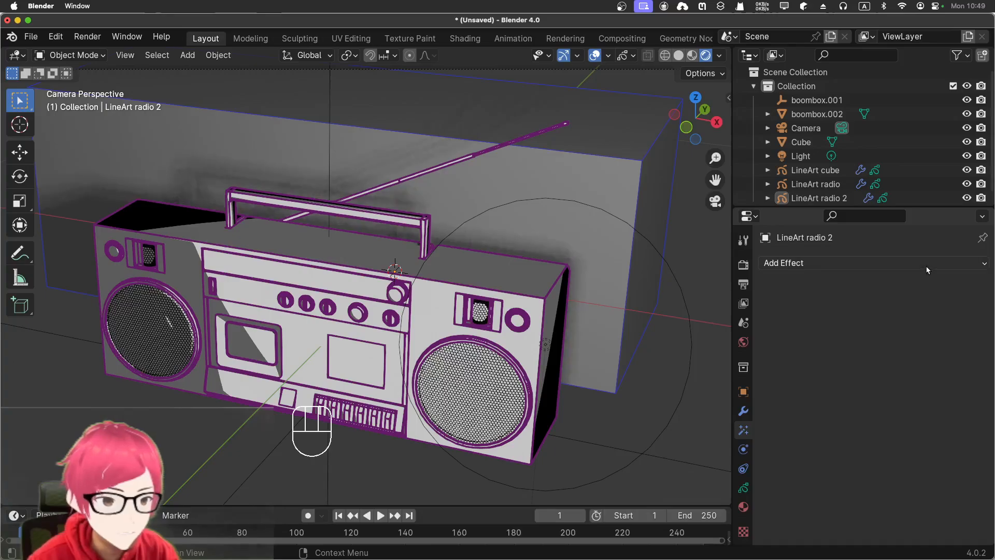
{"action": "left_click", "coordinate": [925, 266]}
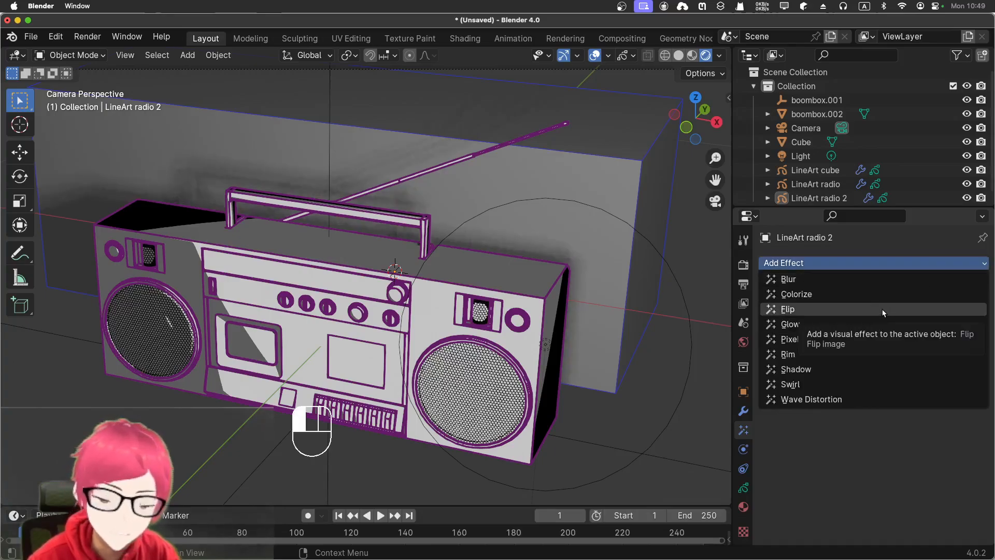
{"action": "left_click", "coordinate": [882, 309]}
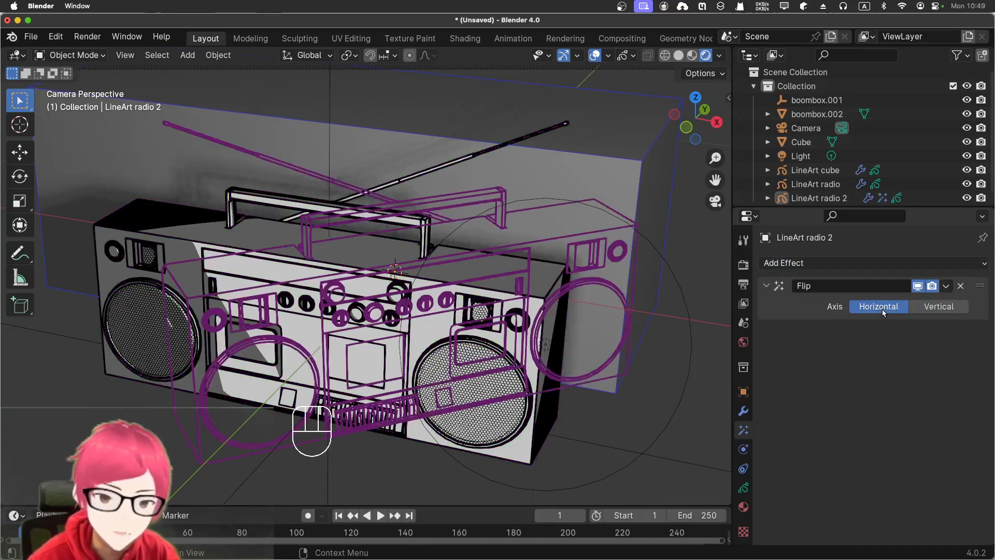
{"action": "left_click", "coordinate": [961, 286]}
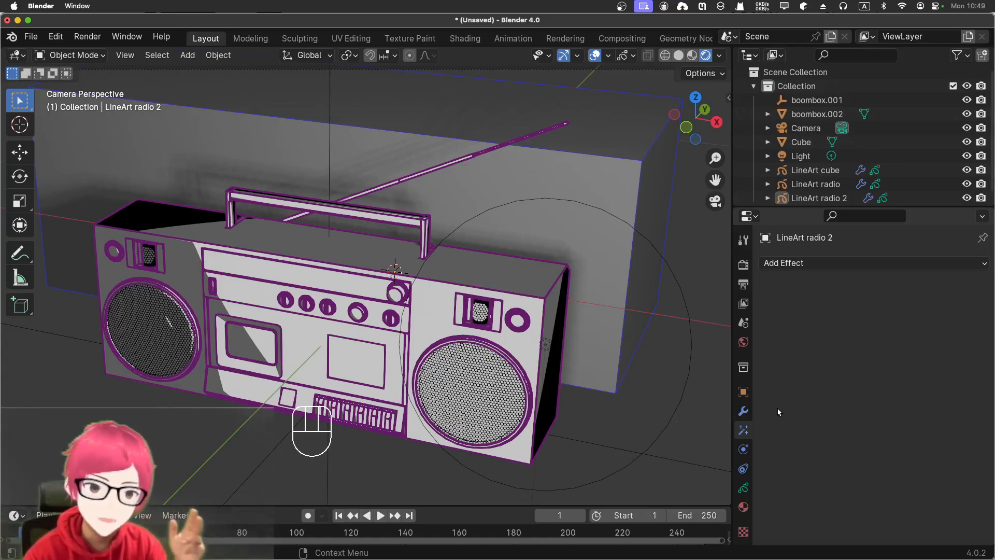
- Show the Line Art modifier settings of LineArt radio 2
{"action": "left_click", "coordinate": [744, 411]}
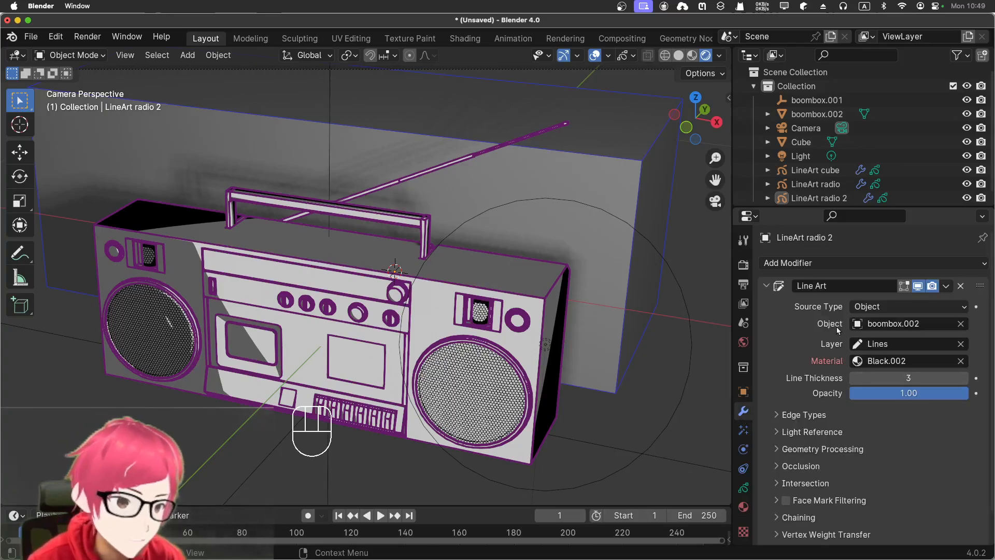
{"action": "scroll", "coordinate": [826, 384], "scroll_direction": "down", "scroll_amount": 2}
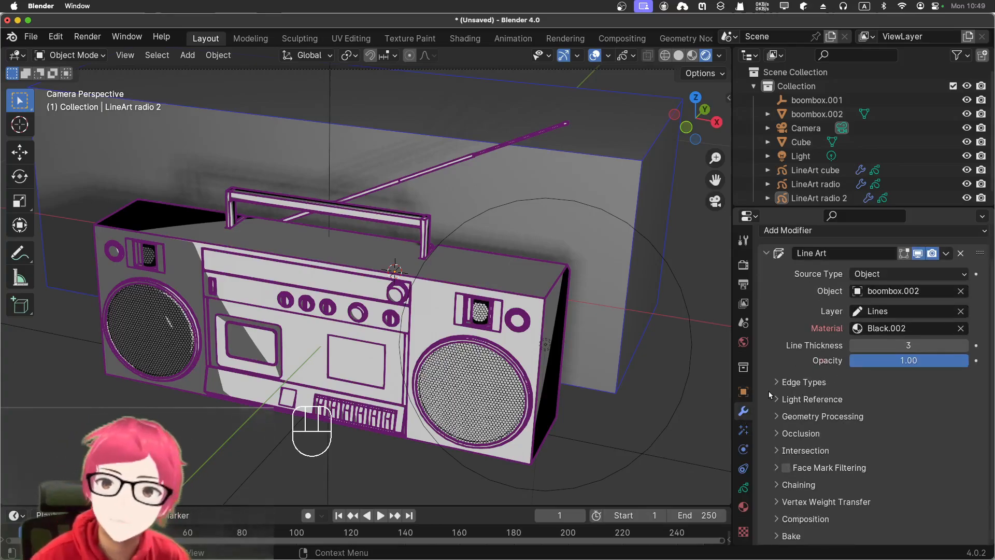